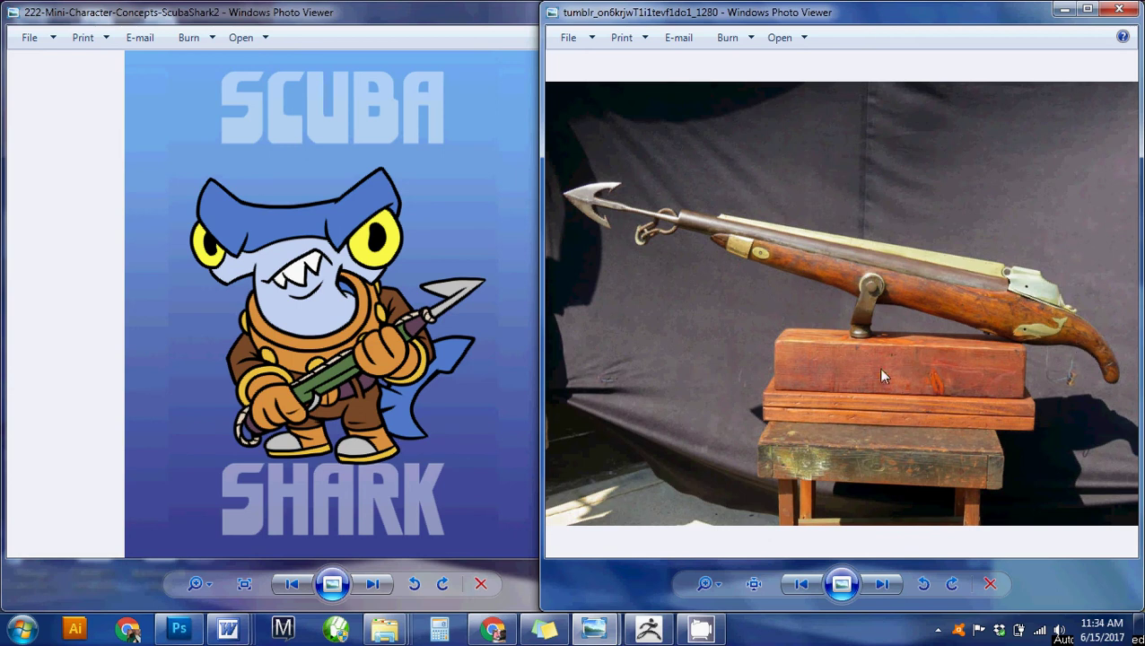
Step: Switch to ZBrush and examine the harpoon gun beside the shark from several angles, comparing it with the reference pictures
click(654, 630)
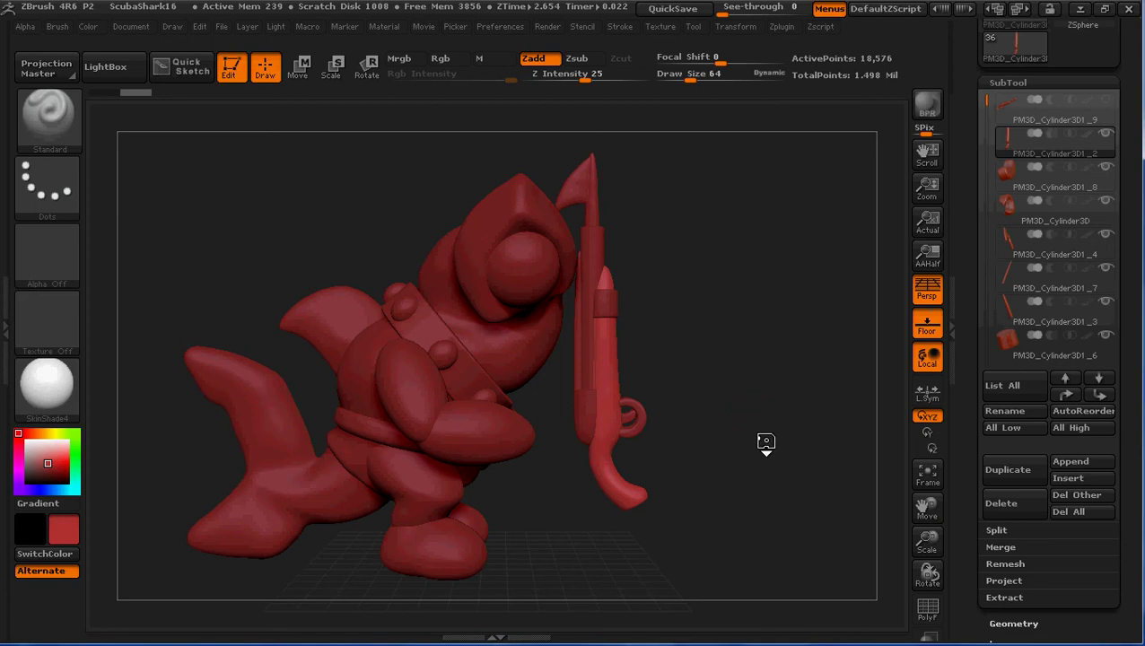
alt+drag(771, 439, 769, 432)
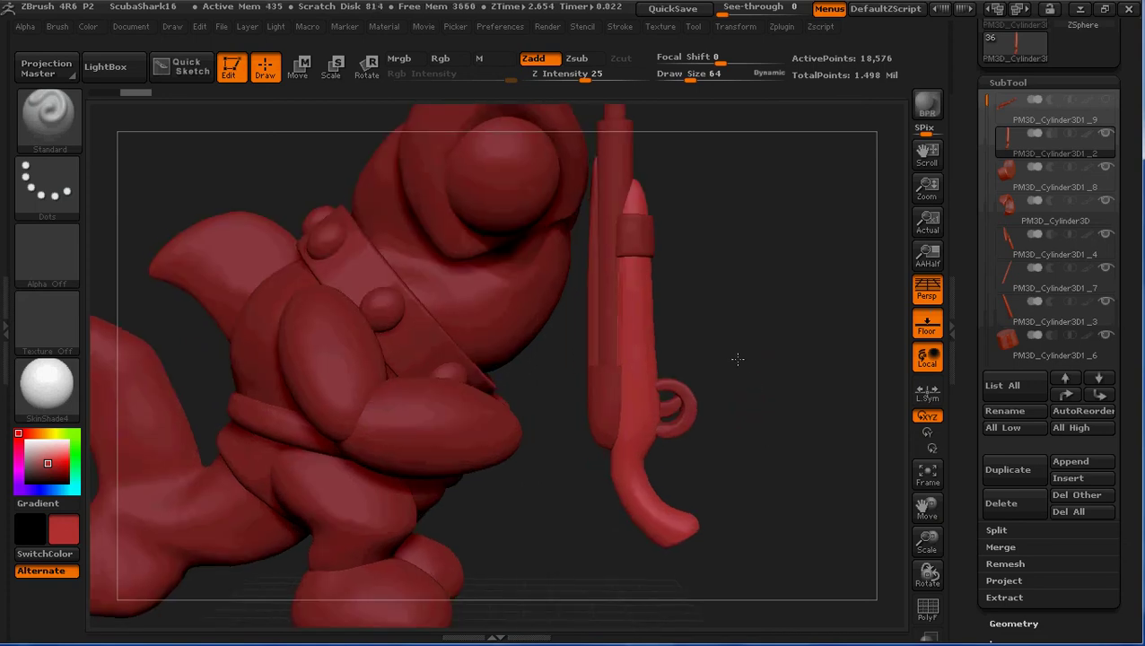
drag(724, 373, 634, 410)
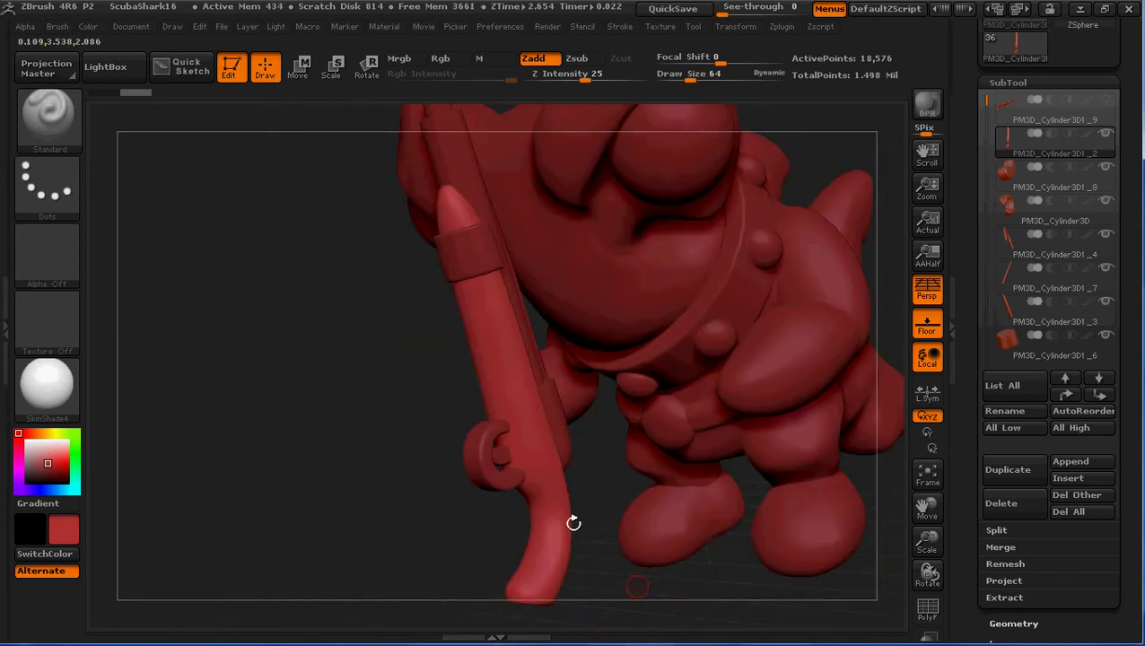
alt+drag(637, 586, 676, 532)
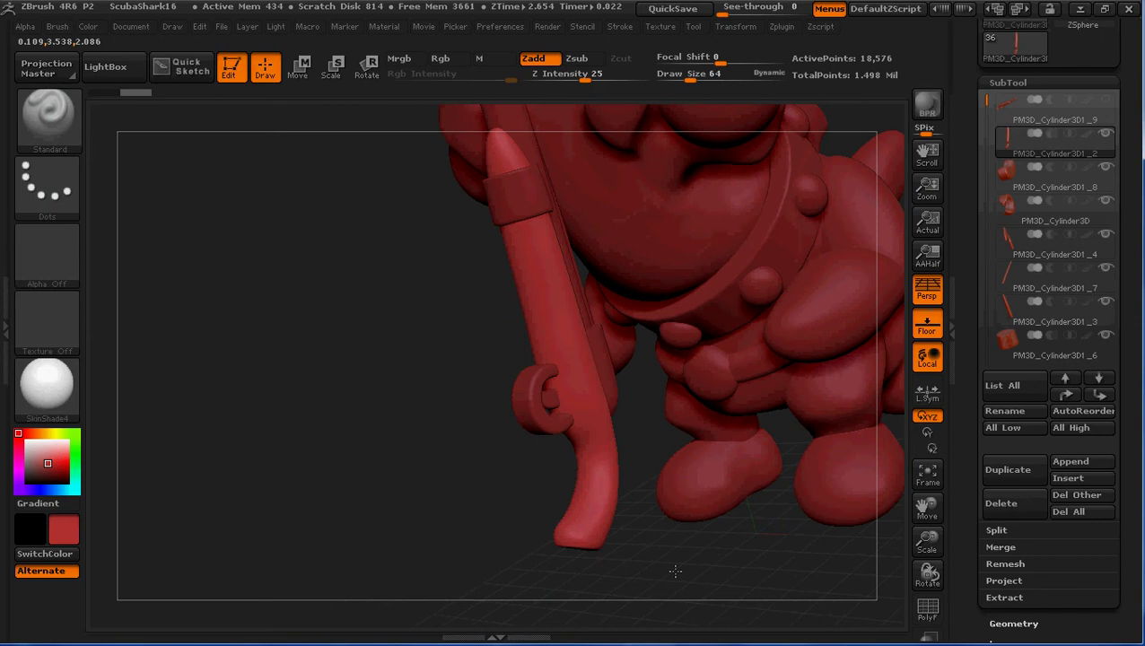
mouse_move(675, 572)
mouse_down()
mouse_move(617, 486)
mouse_move(645, 535)
mouse_move(455, 422)
mouse_move(489, 421)
mouse_up()
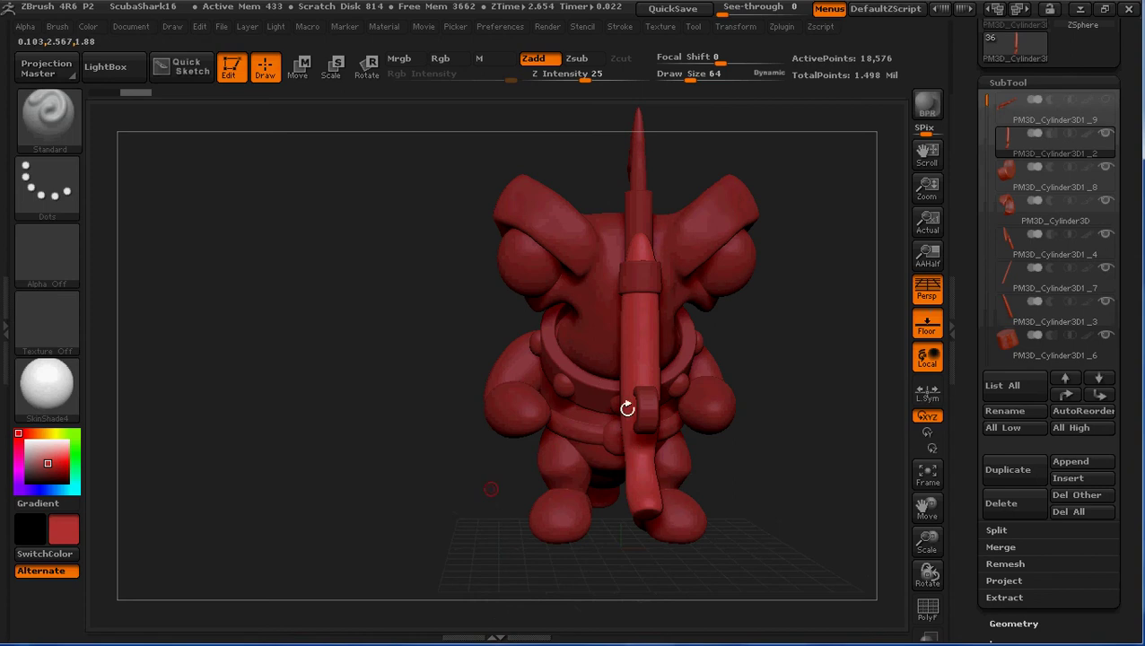
click(1080, 8)
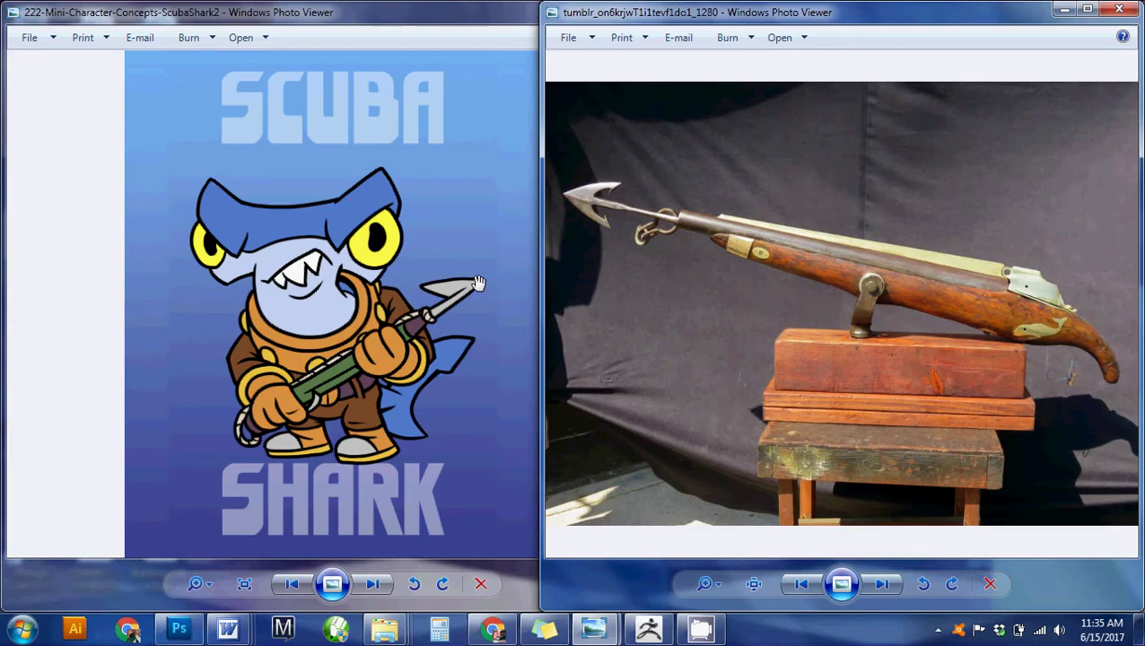
click(648, 628)
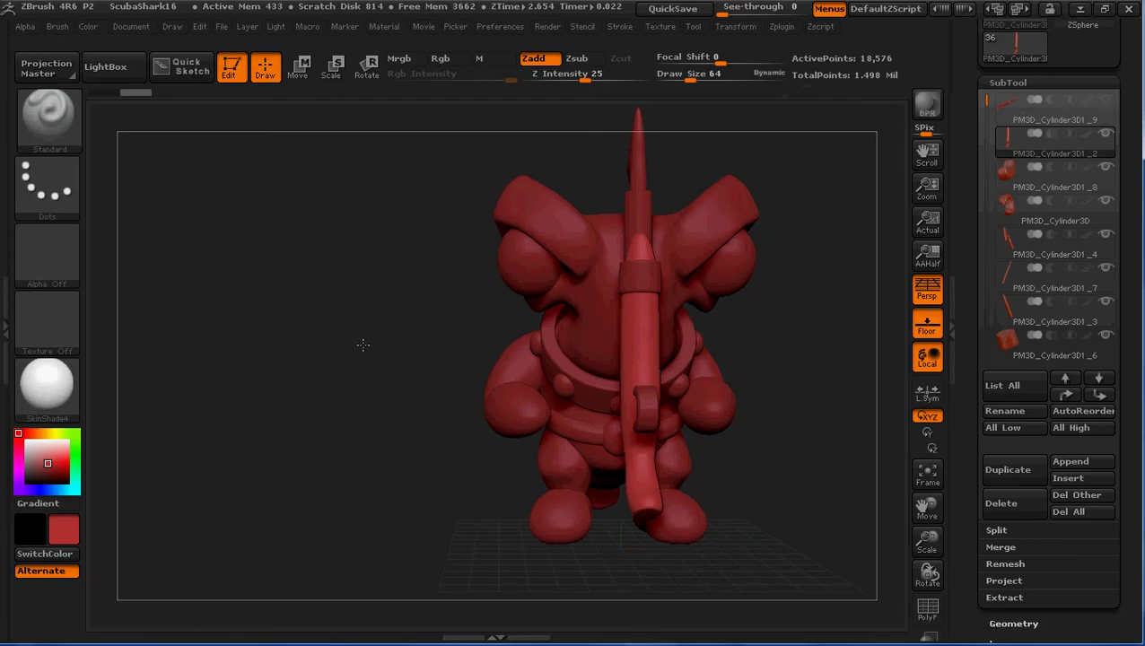
drag(362, 340, 367, 346)
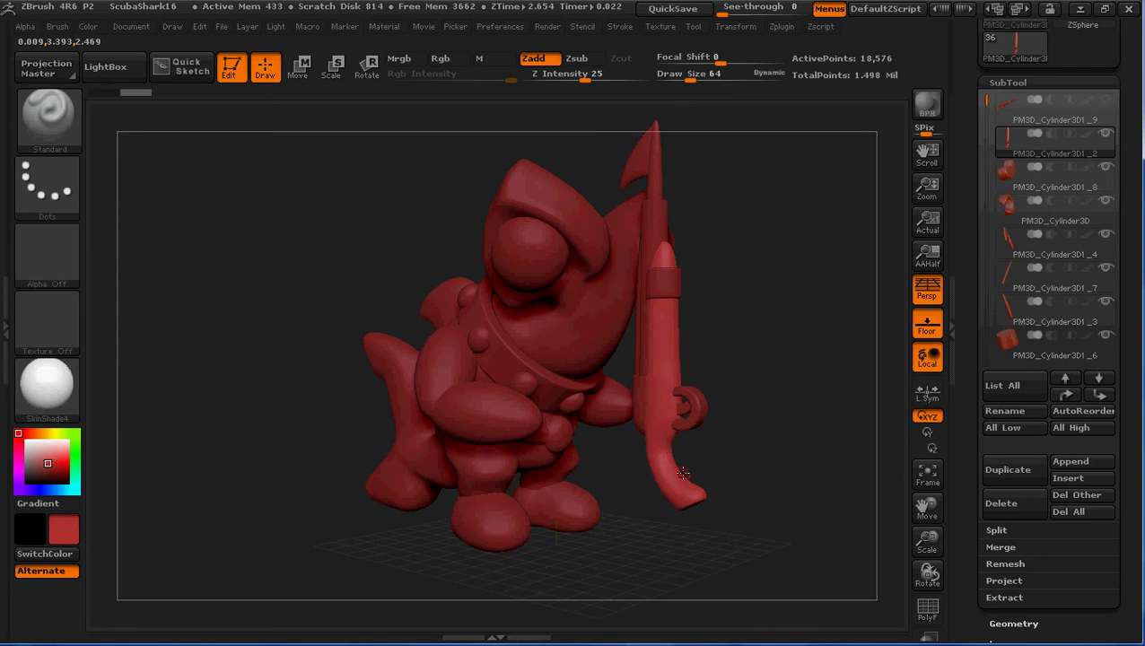
drag(808, 392, 807, 393)
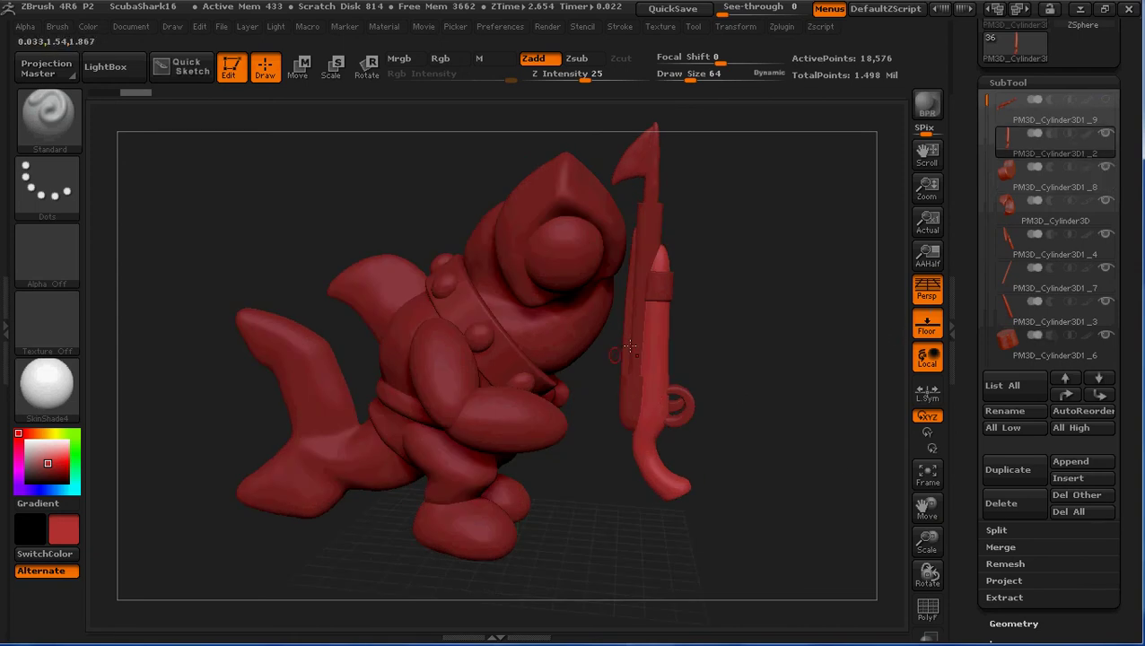
Step: Identify the harpoon gun's separate subtools on the model by selecting its barrel, spear parts, ring, stock and band one after another
alt+click(650, 233)
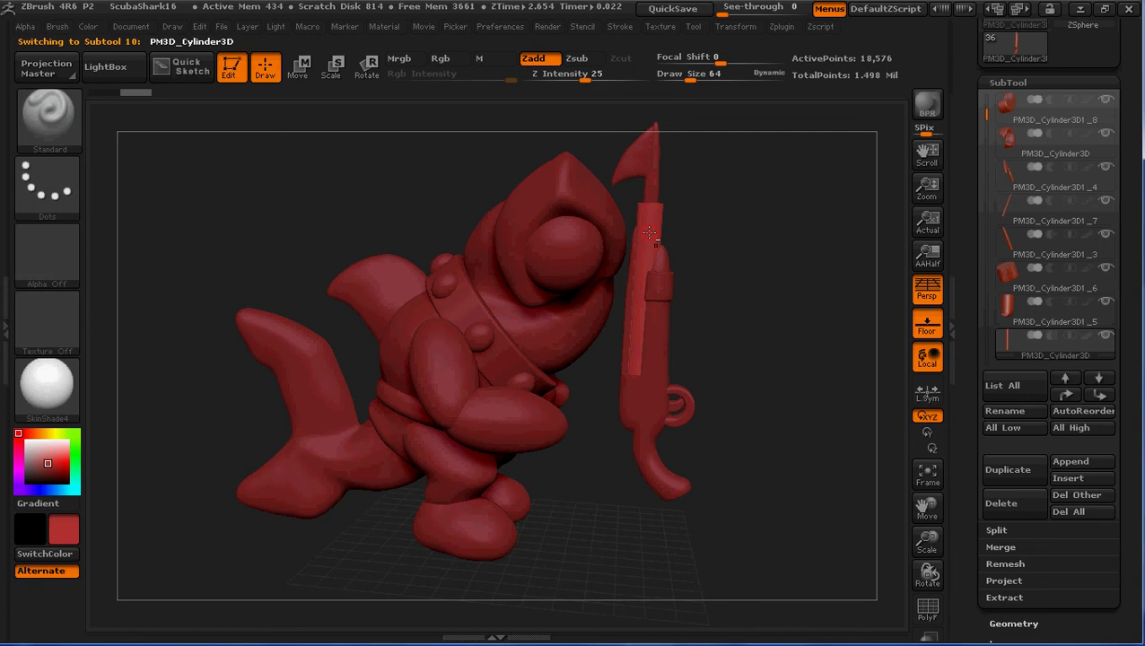
alt+click(655, 155)
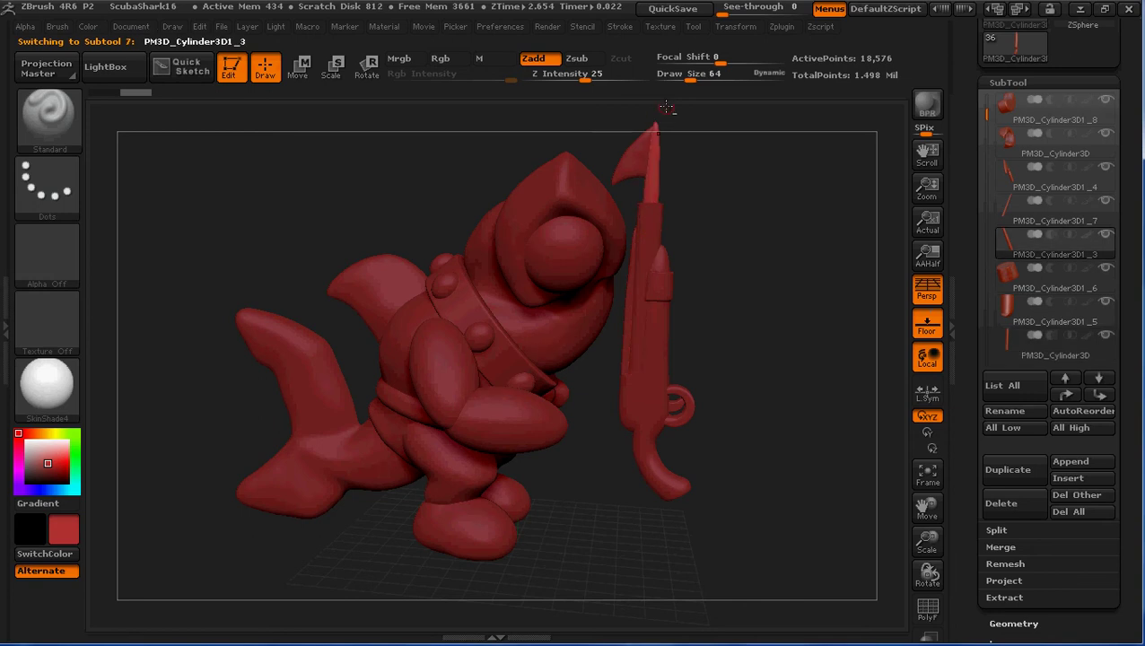
alt+click(635, 160)
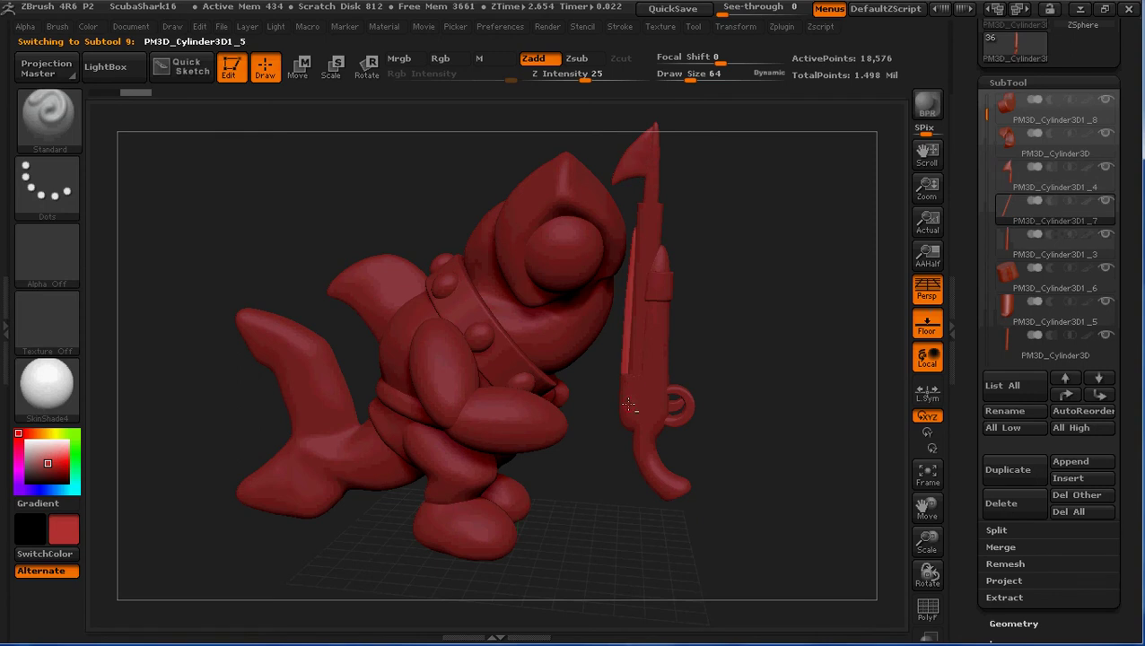
alt+click(679, 408)
alt+click(691, 405)
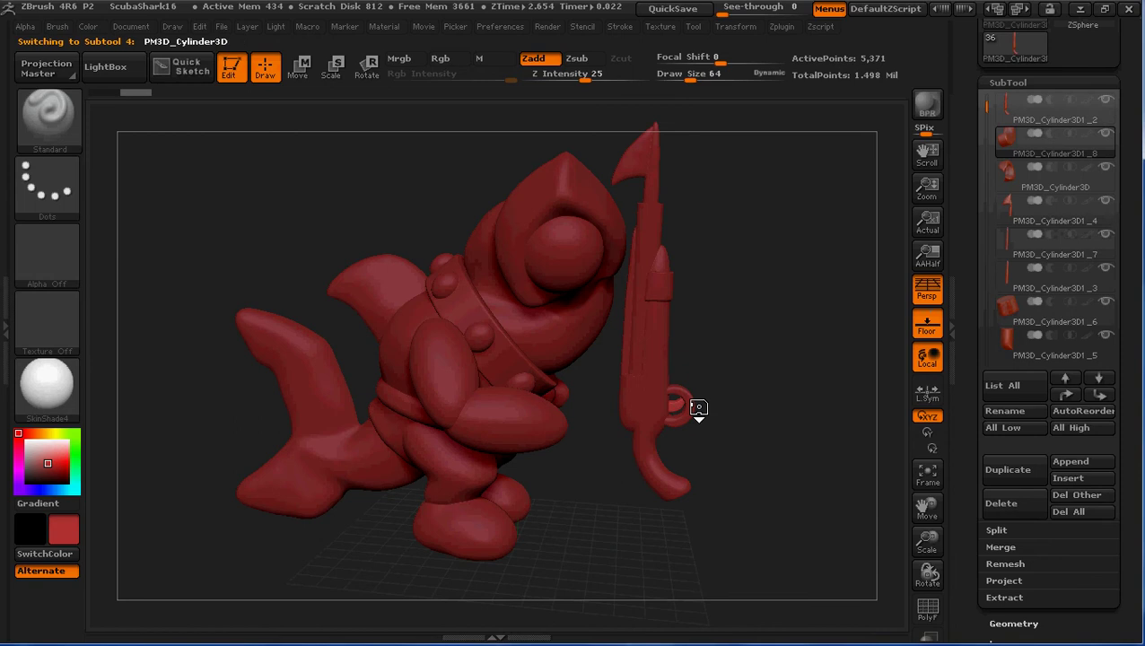
alt+click(650, 398)
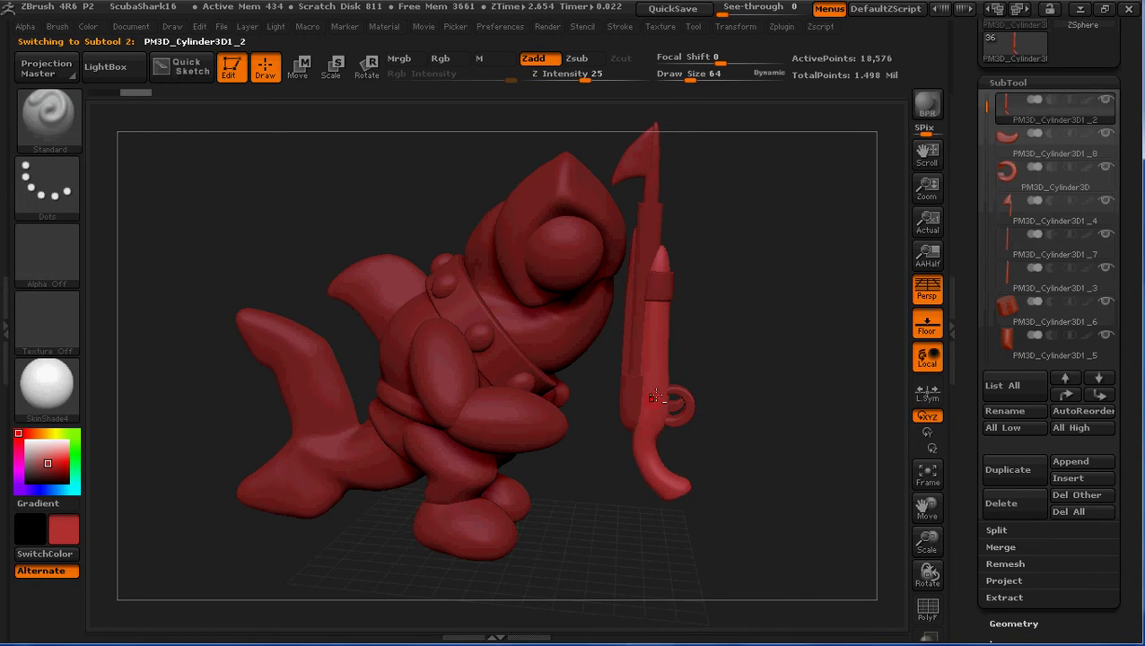
alt+click(663, 297)
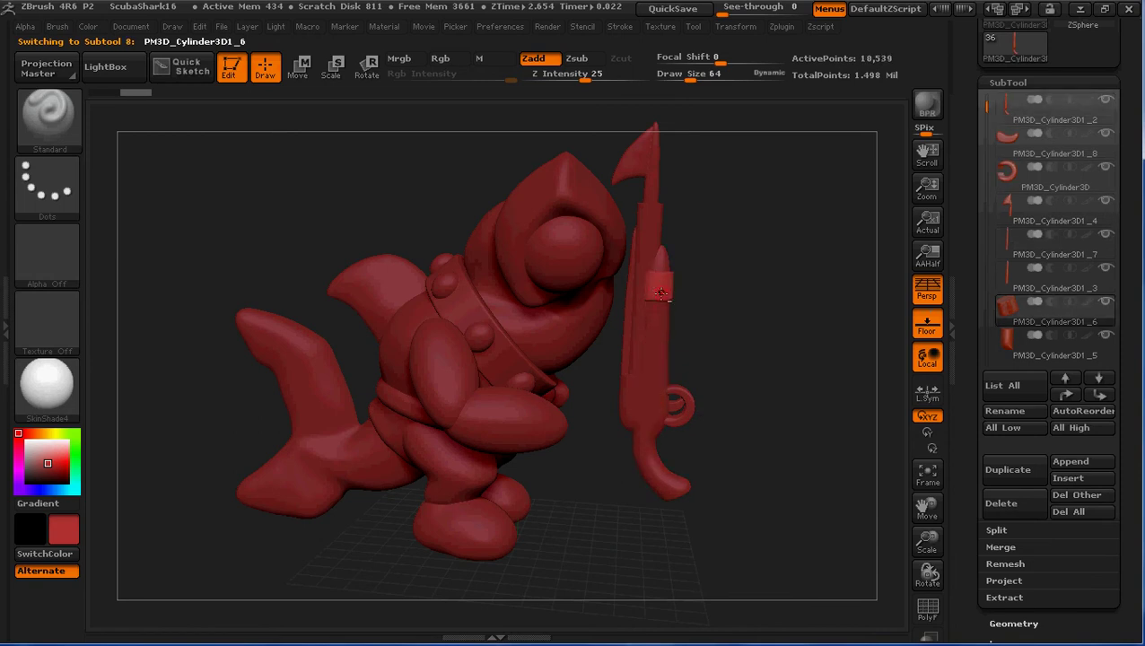
Step: Check the antique harpoon gun photo, return to ZBrush and inspect the modelled gun from both sides
click(1080, 8)
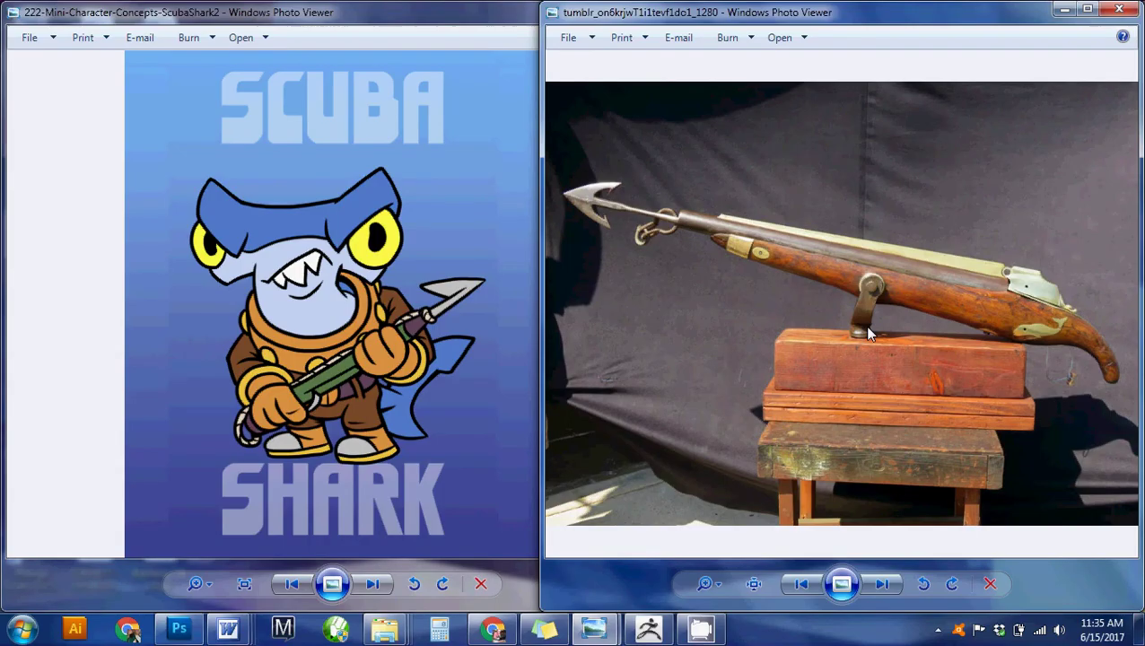
click(650, 631)
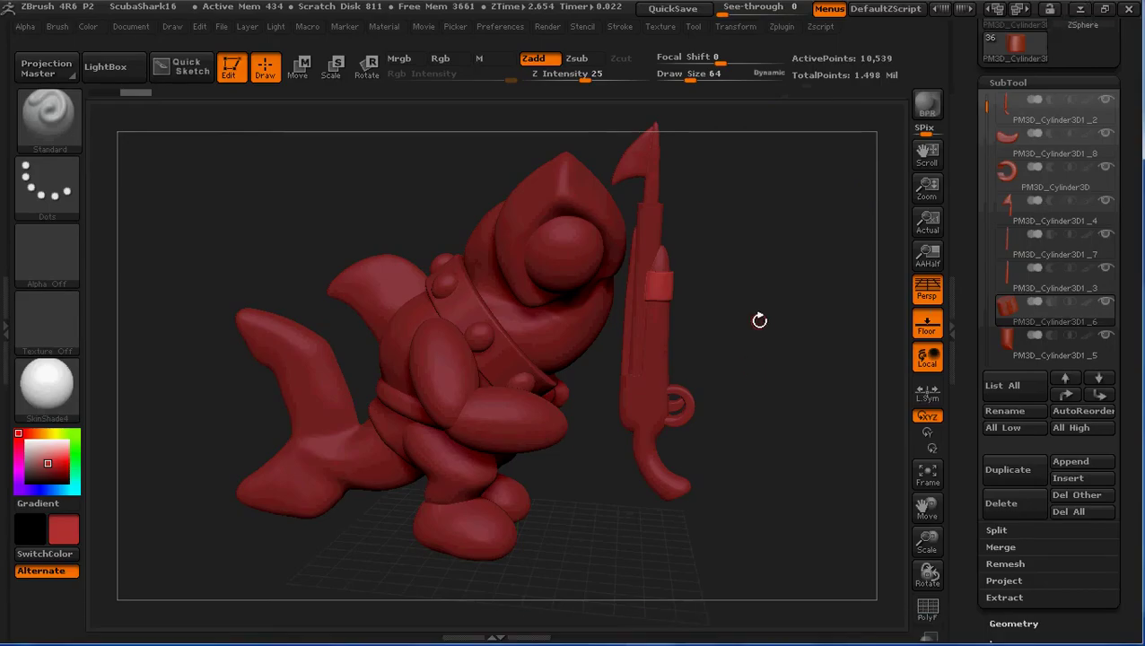
alt+drag(759, 320, 708, 355)
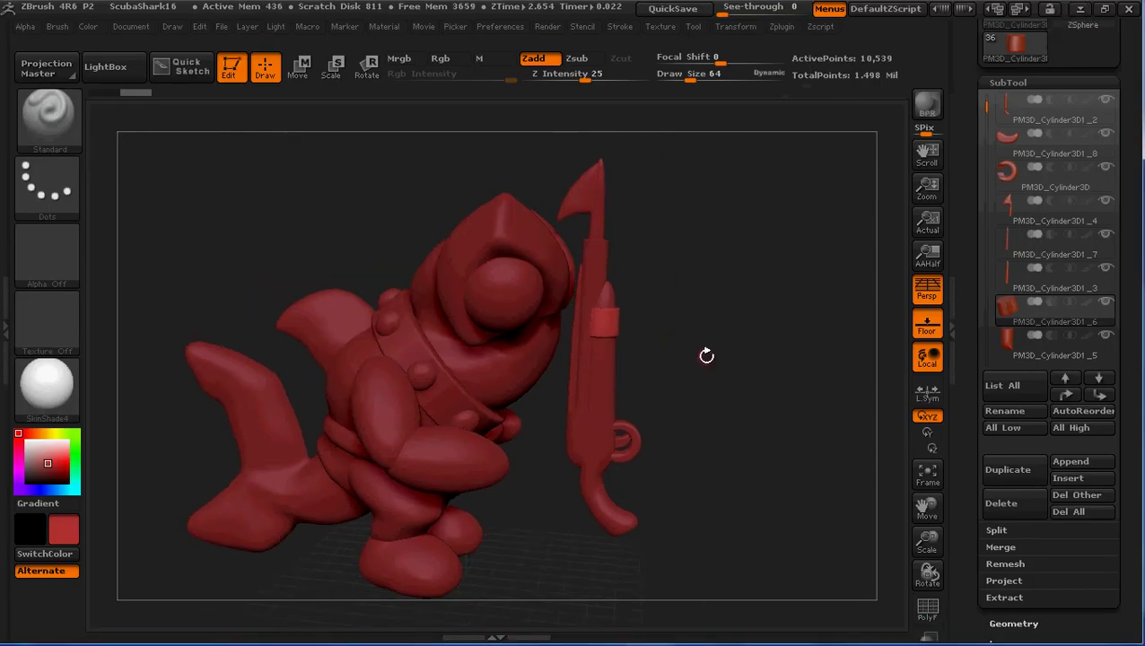
drag(723, 394, 588, 392)
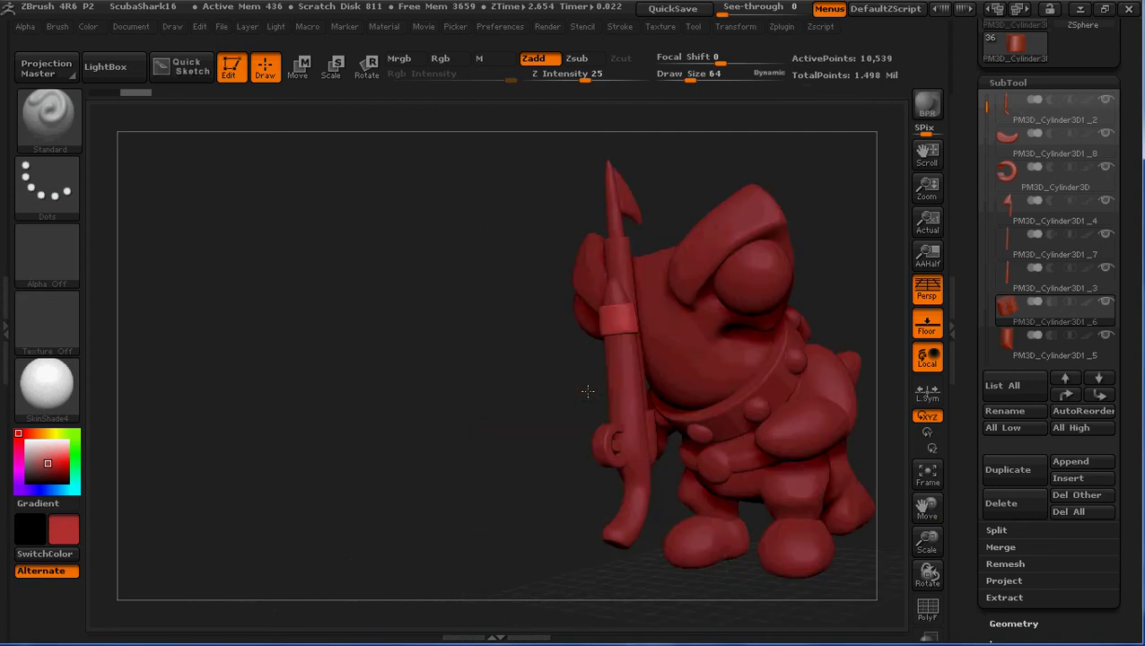
alt+drag(467, 426, 552, 434)
mouse_move(465, 426)
alt+mouse_down()
mouse_move(437, 429)
mouse_move(484, 421)
alt+mouse_up()
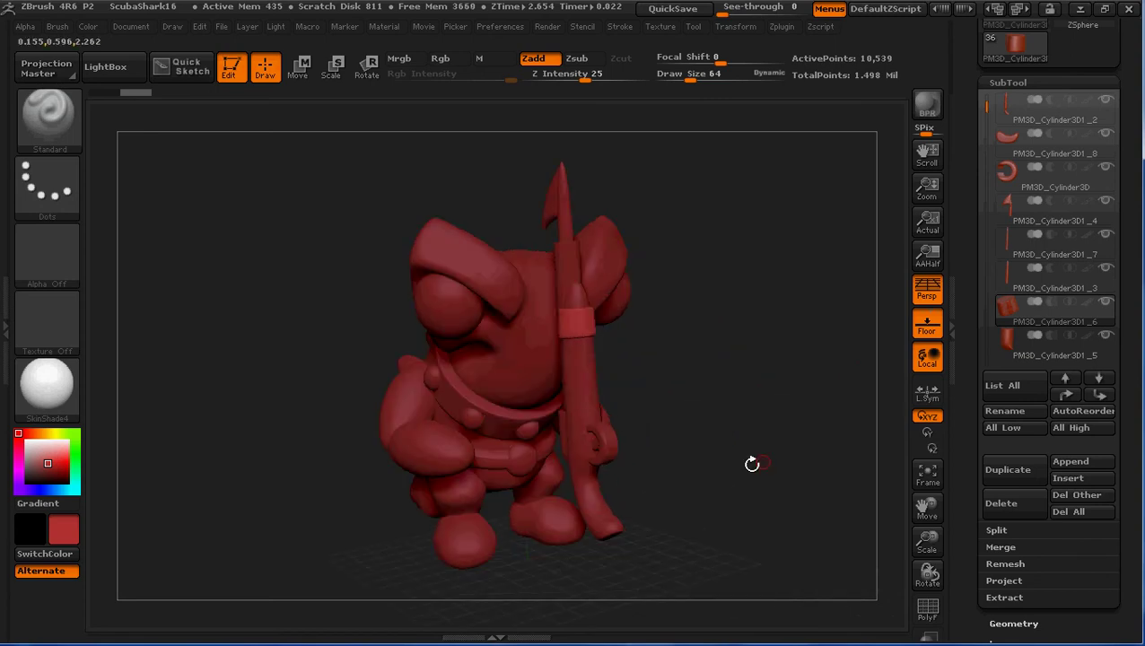
drag(751, 462, 798, 468)
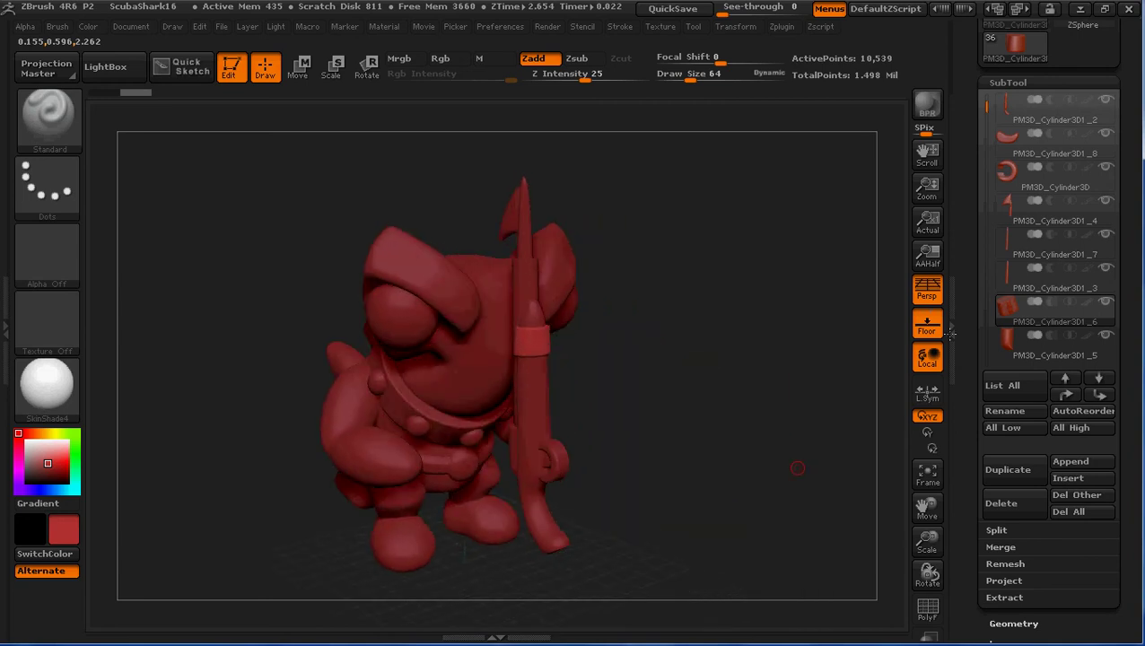
Step: Review the gun's subtools in list order, selecting each from the stock PM3D_Cylinder3D1_2 through the band PM3D_Cylinder3D1_6
click(1007, 112)
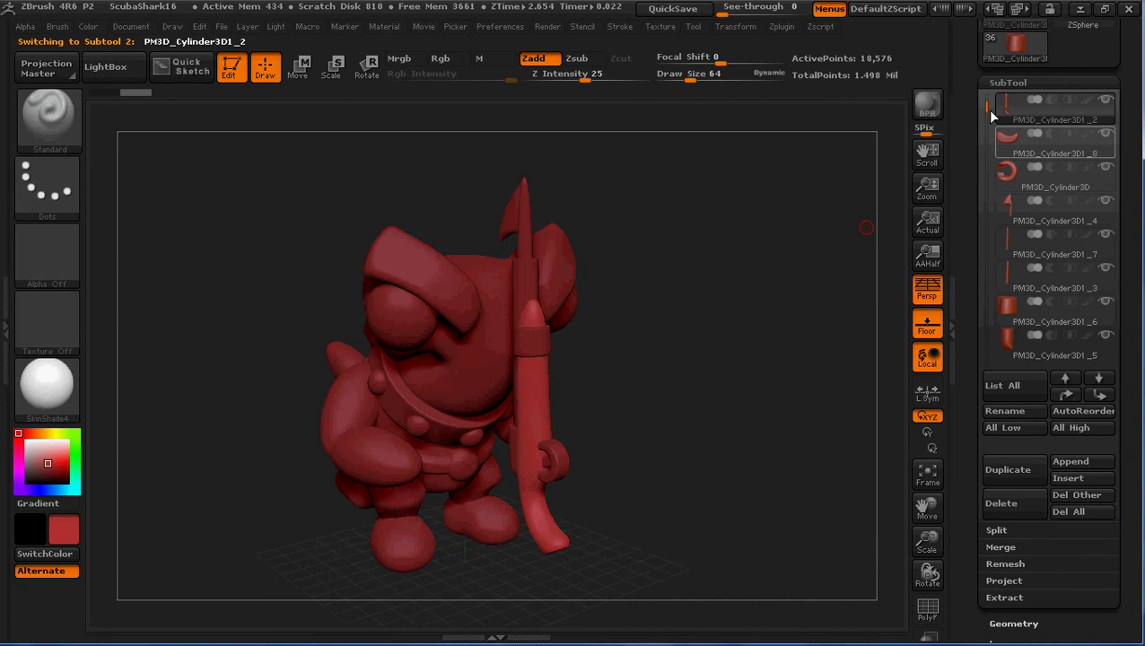
drag(989, 111, 984, 92)
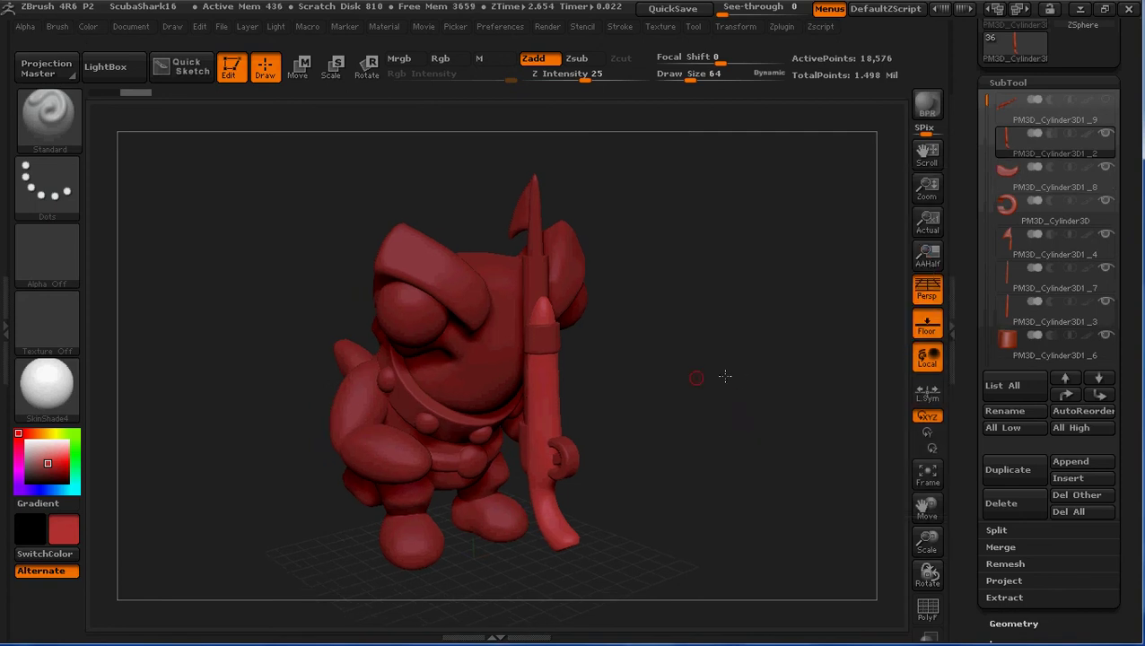
drag(696, 378, 726, 376)
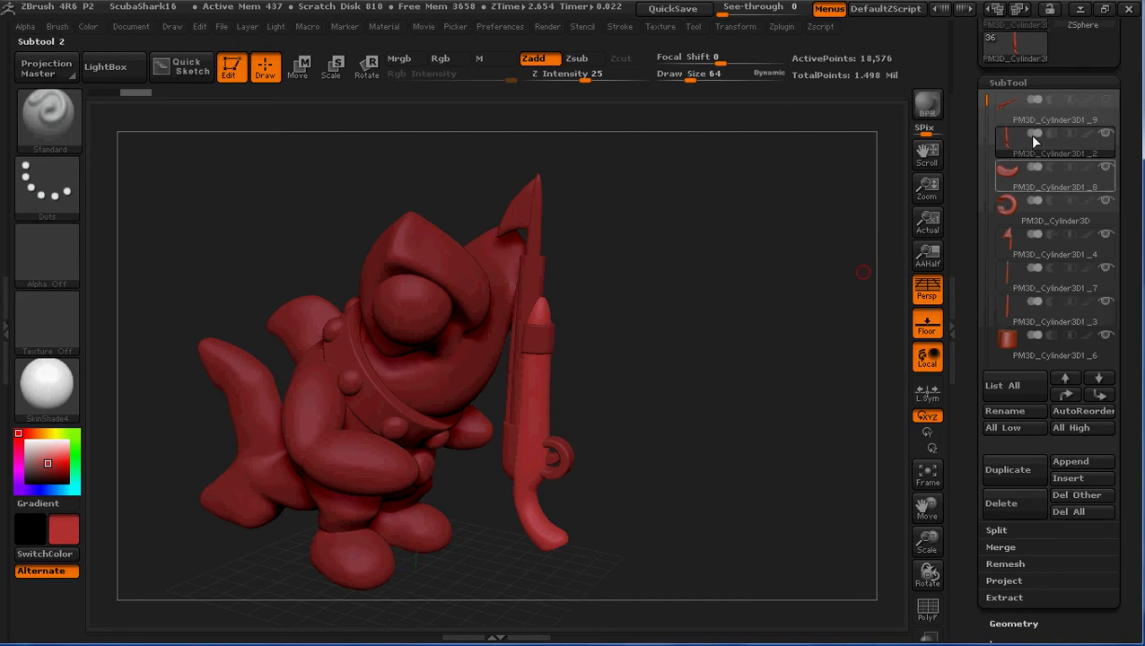
mouse_move(1030, 136)
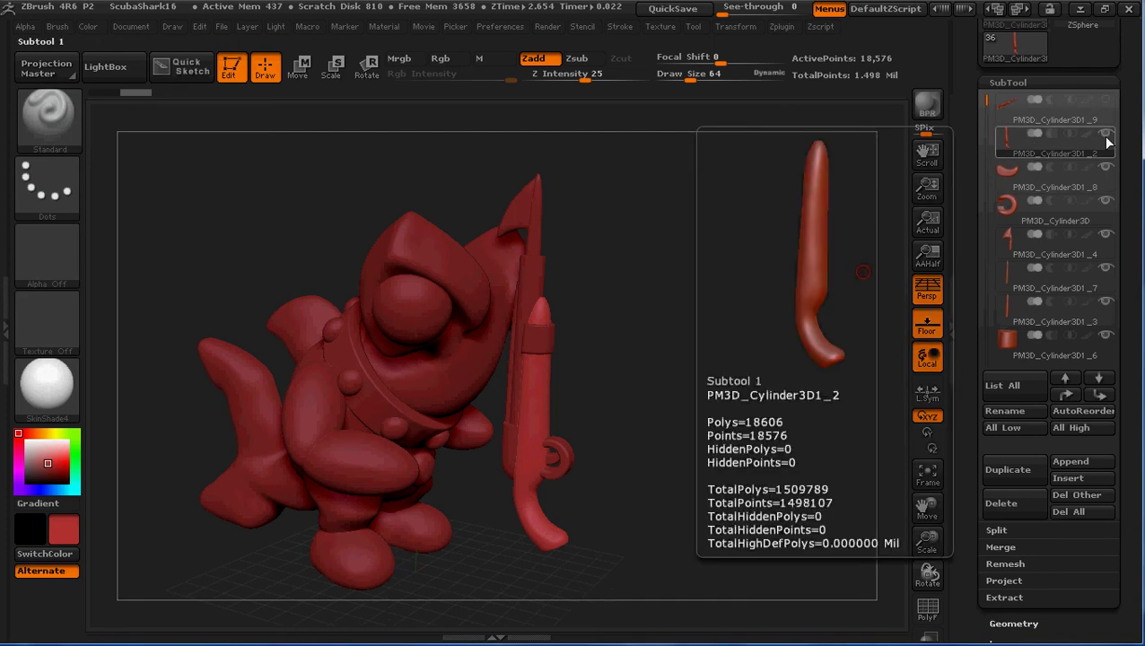
click(1009, 186)
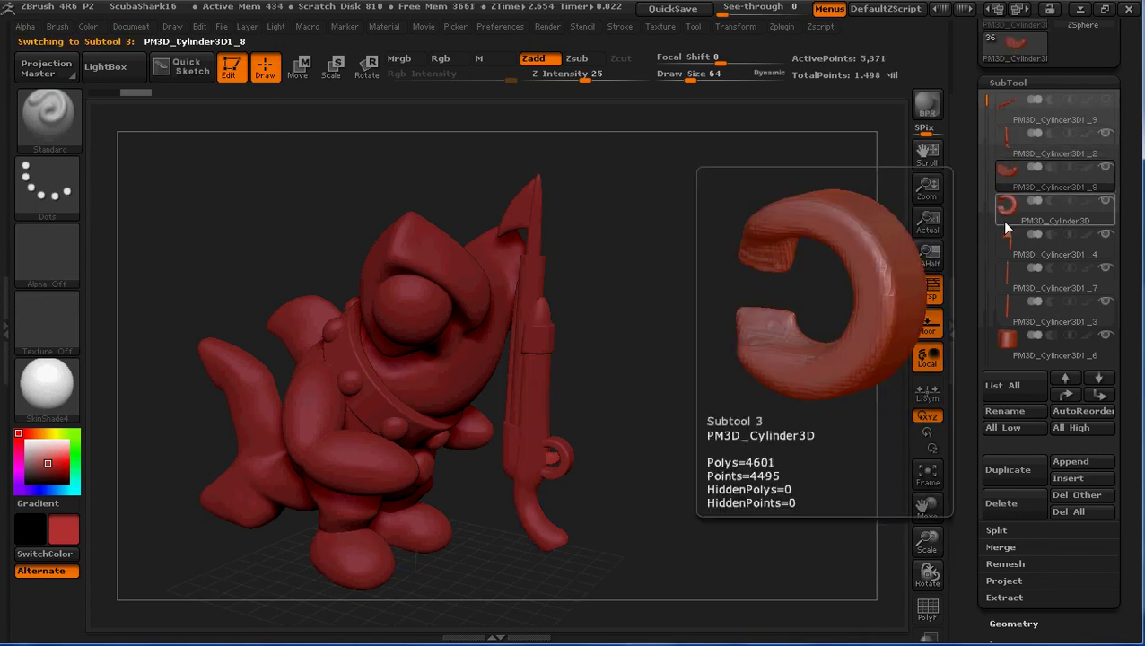
click(1007, 212)
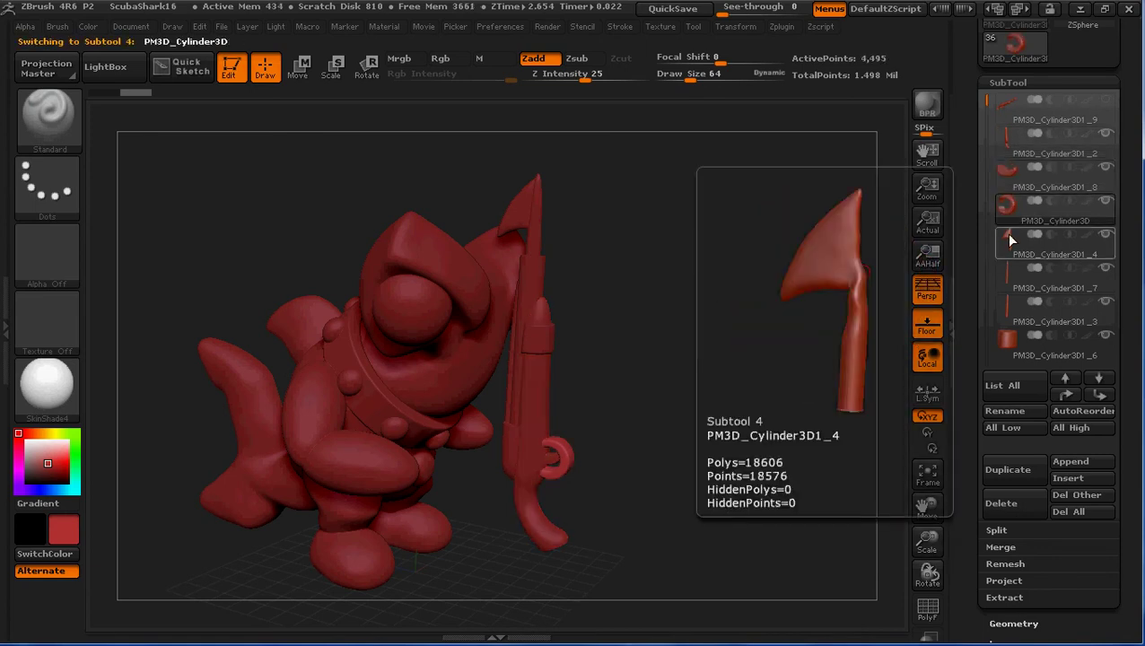
click(1009, 239)
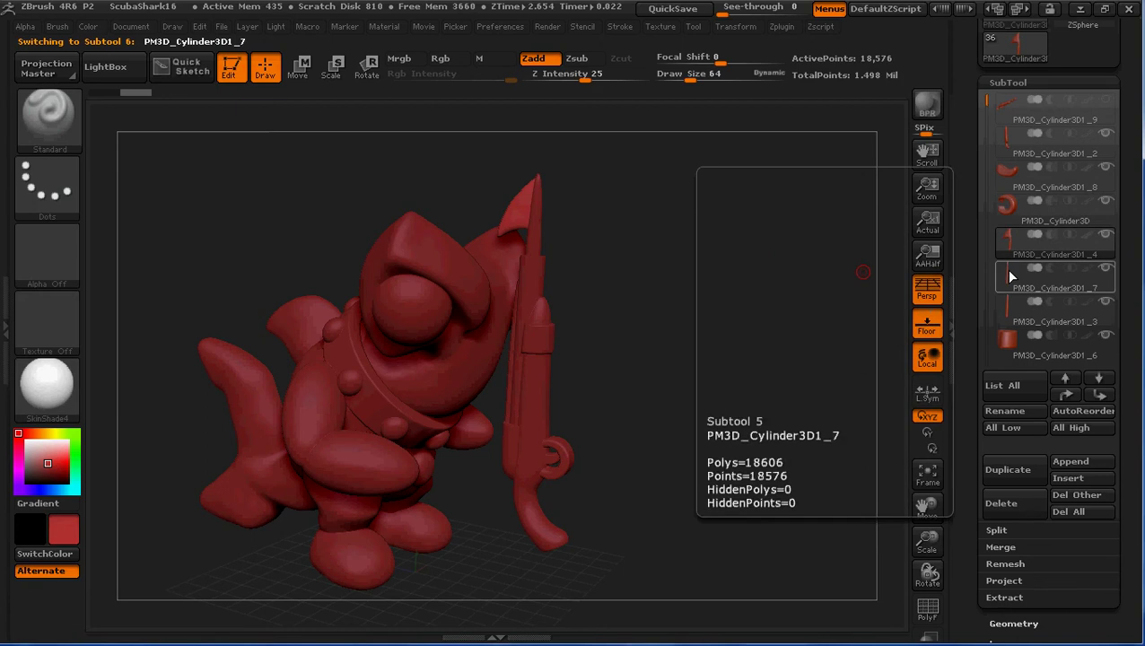
click(1010, 277)
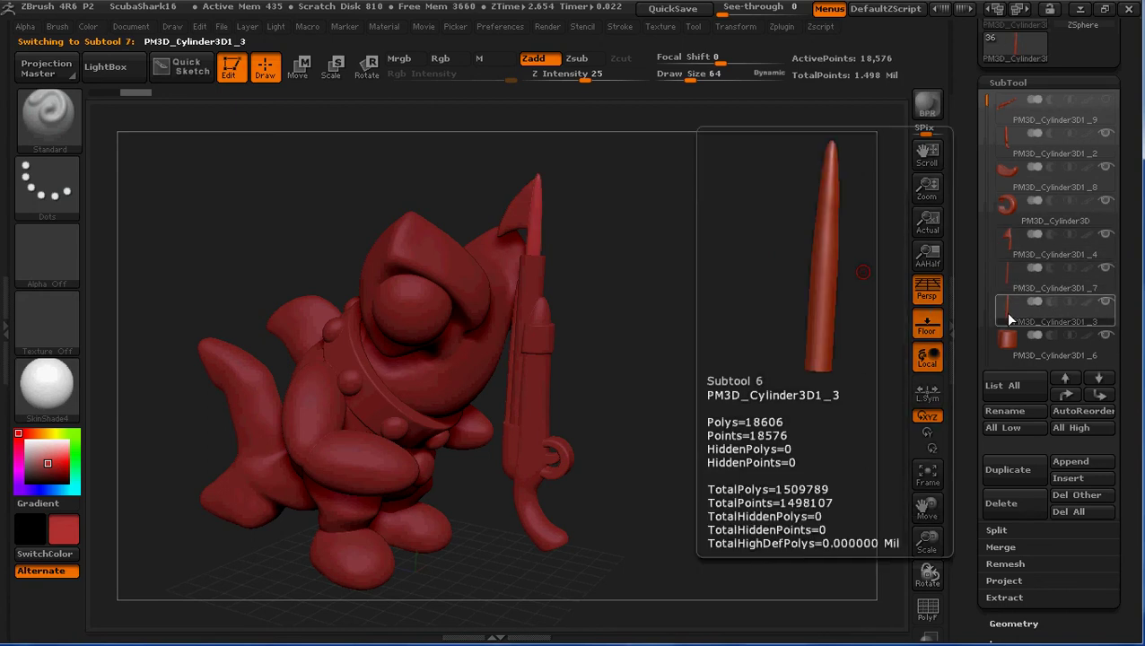
click(1009, 319)
click(1012, 340)
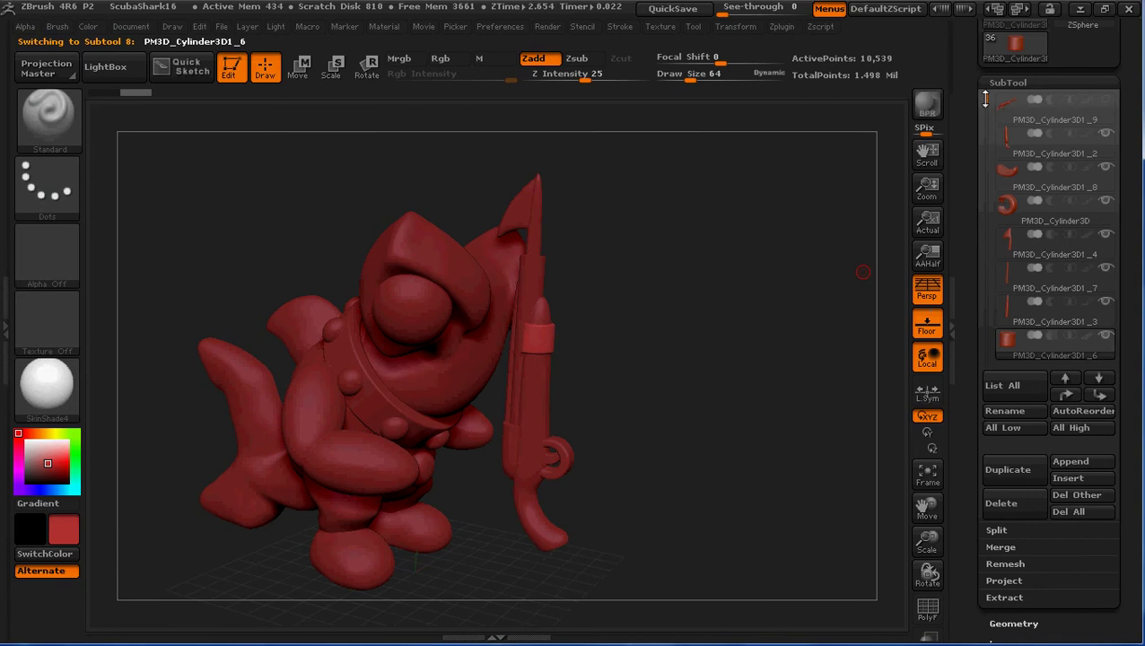
Step: Review subtools PM3D_Cylinder3D1_5, the barrel PM3D_Cylinder3D and the shark's head PolySphere_1, finishing with the barrel selected
drag(986, 101, 985, 109)
click(1016, 321)
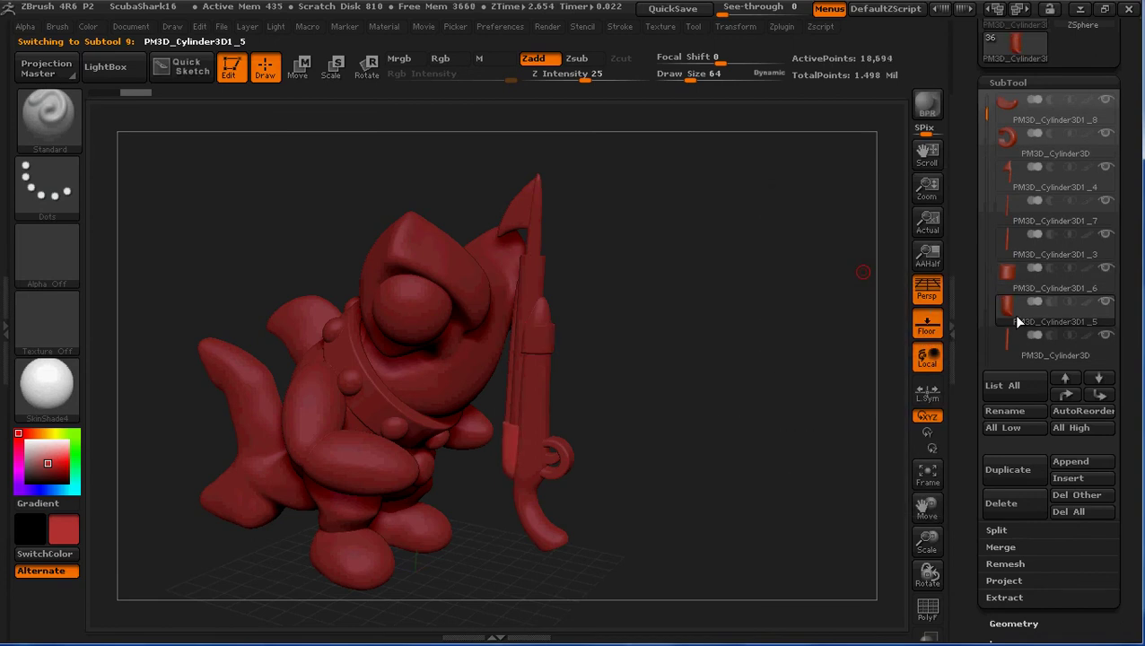
click(1009, 343)
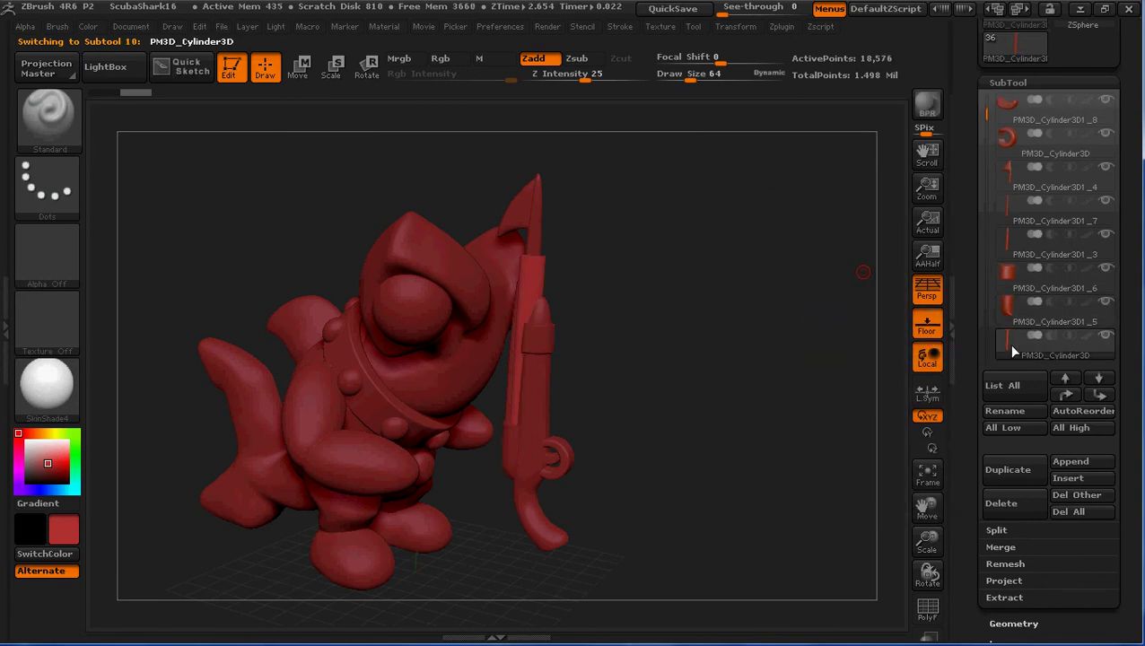
drag(987, 113, 987, 131)
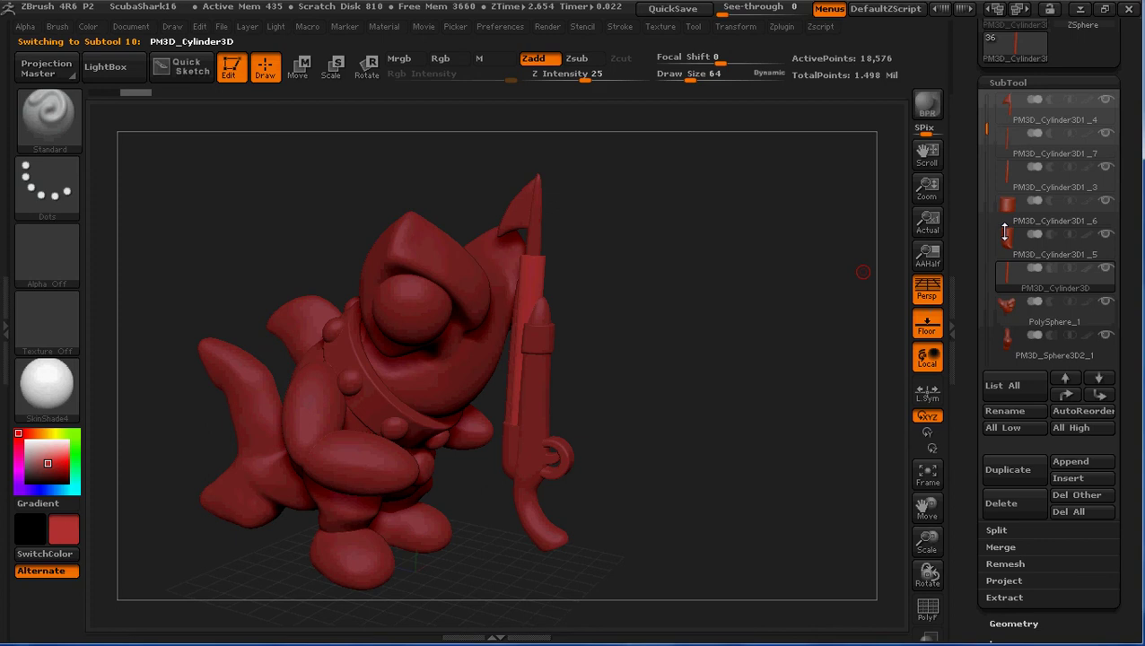
click(1007, 306)
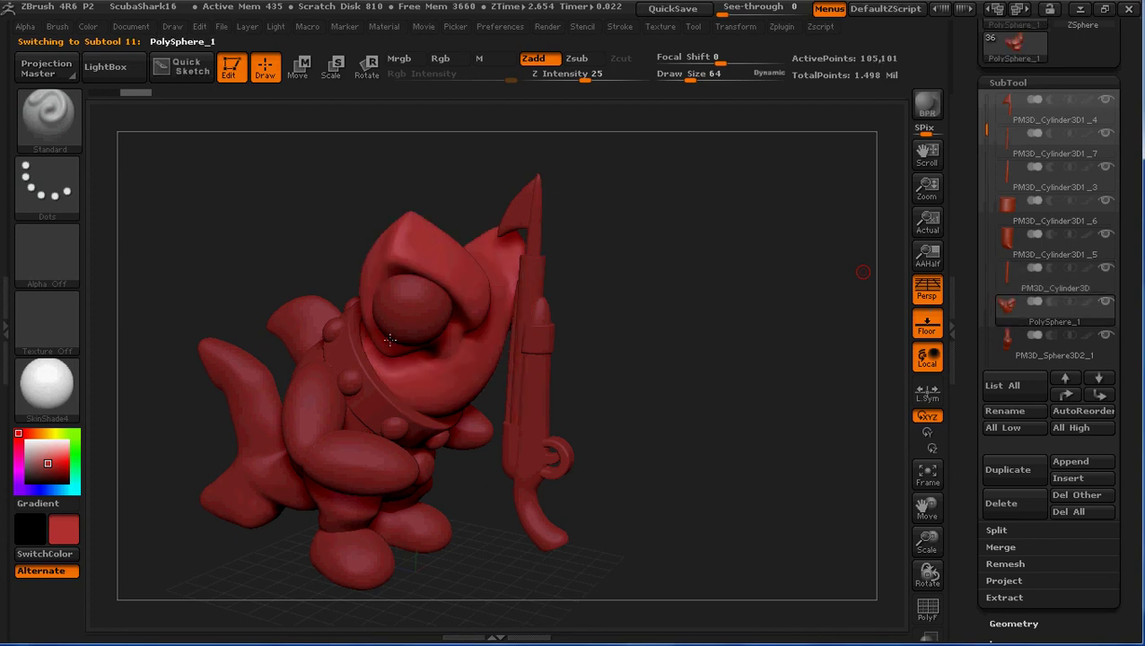
click(1009, 275)
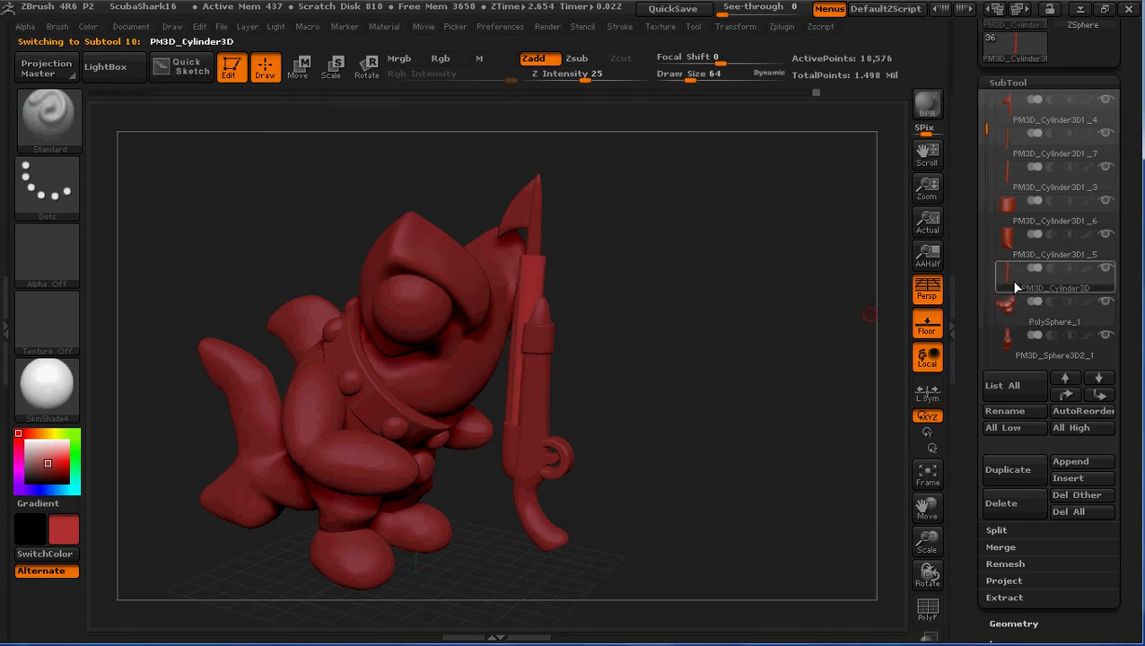
Step: Merge the stock PM3D_Cylinder3D1_2 down into PM3D_Cylinder3D1_8, choosing to skip the not-undoable warning until the next restart
drag(987, 126, 988, 99)
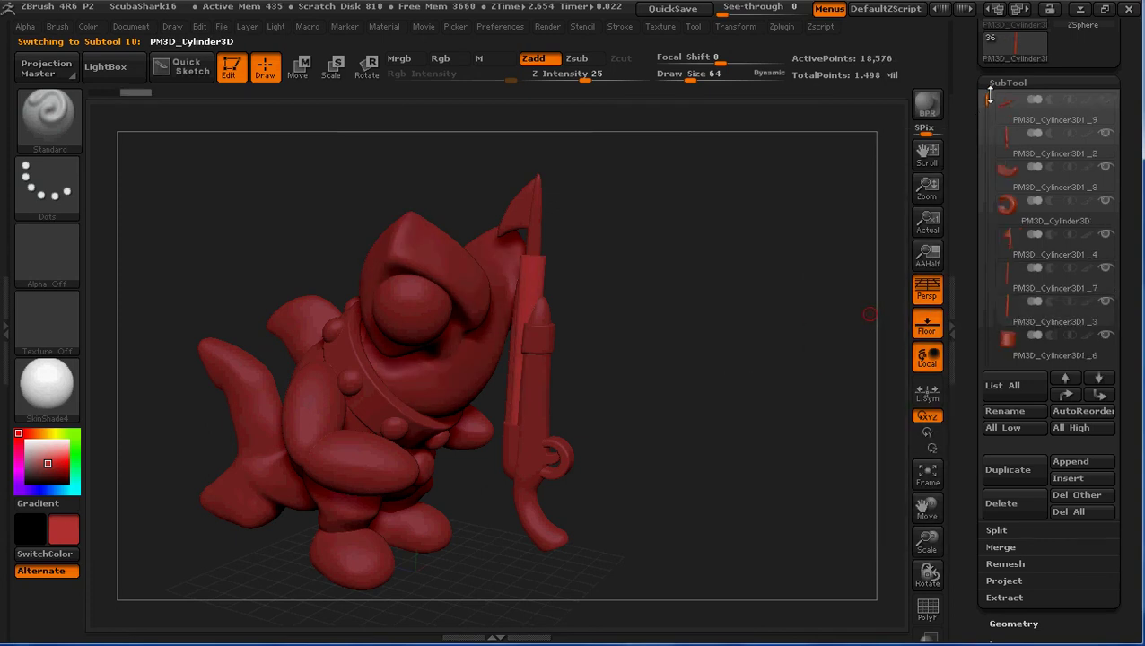
click(1008, 146)
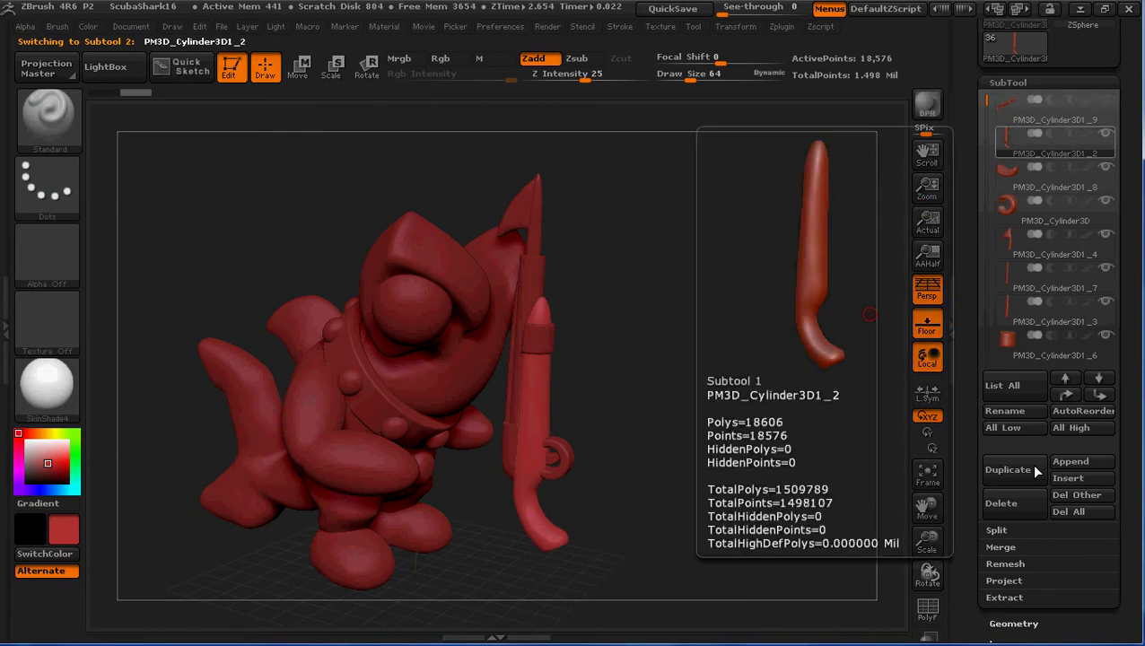
click(1002, 548)
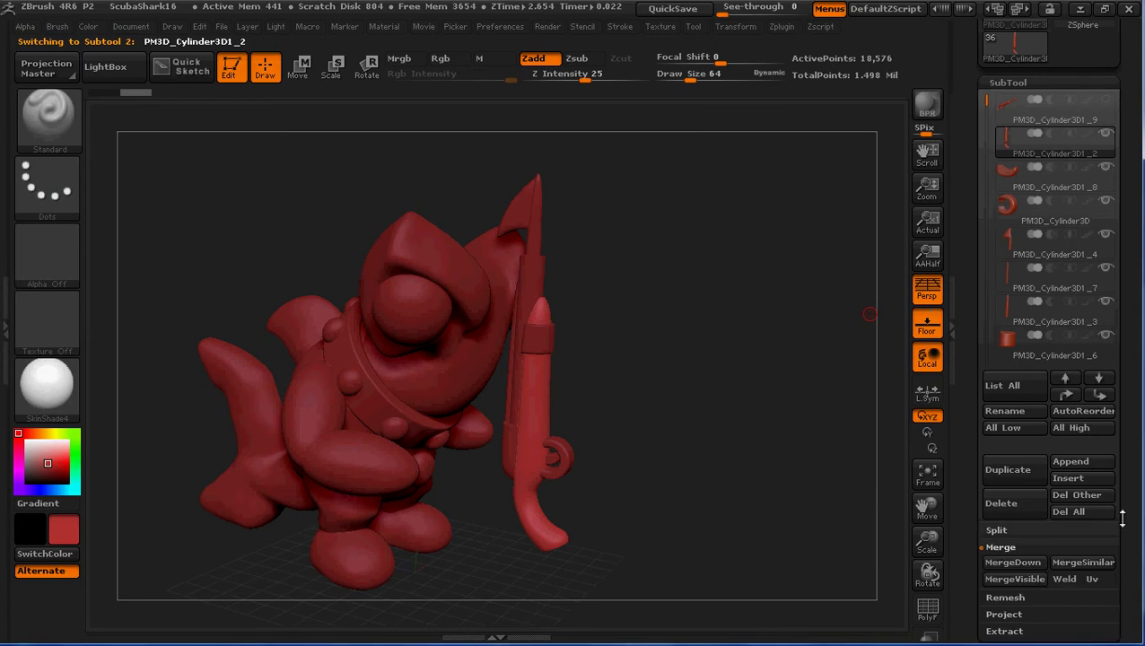
click(1014, 564)
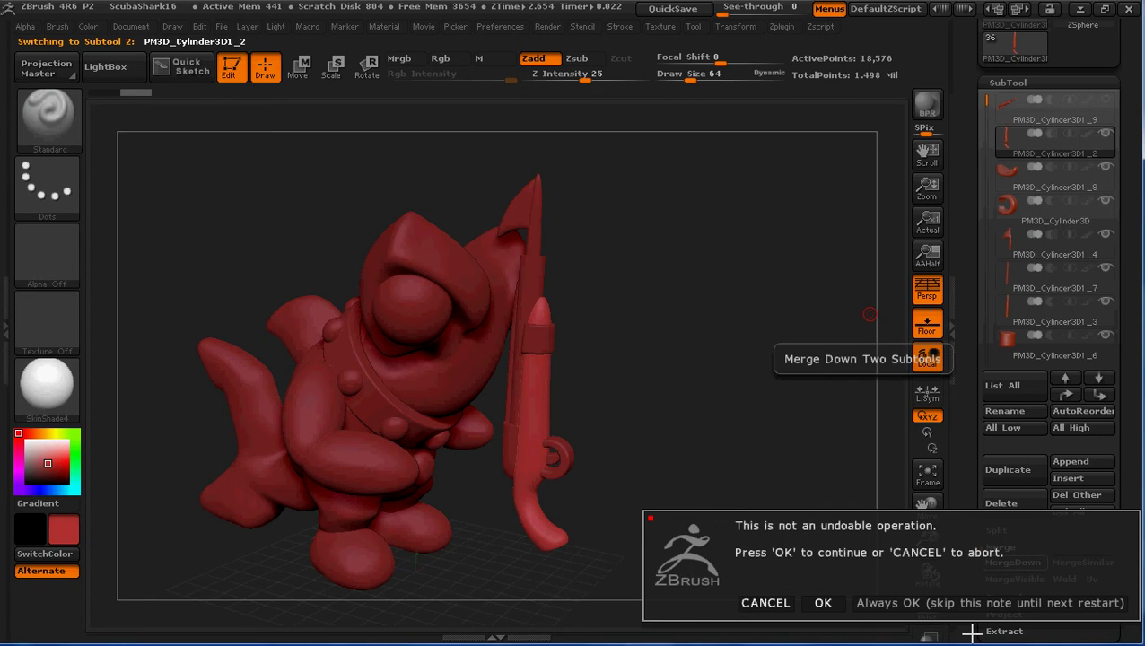
click(881, 603)
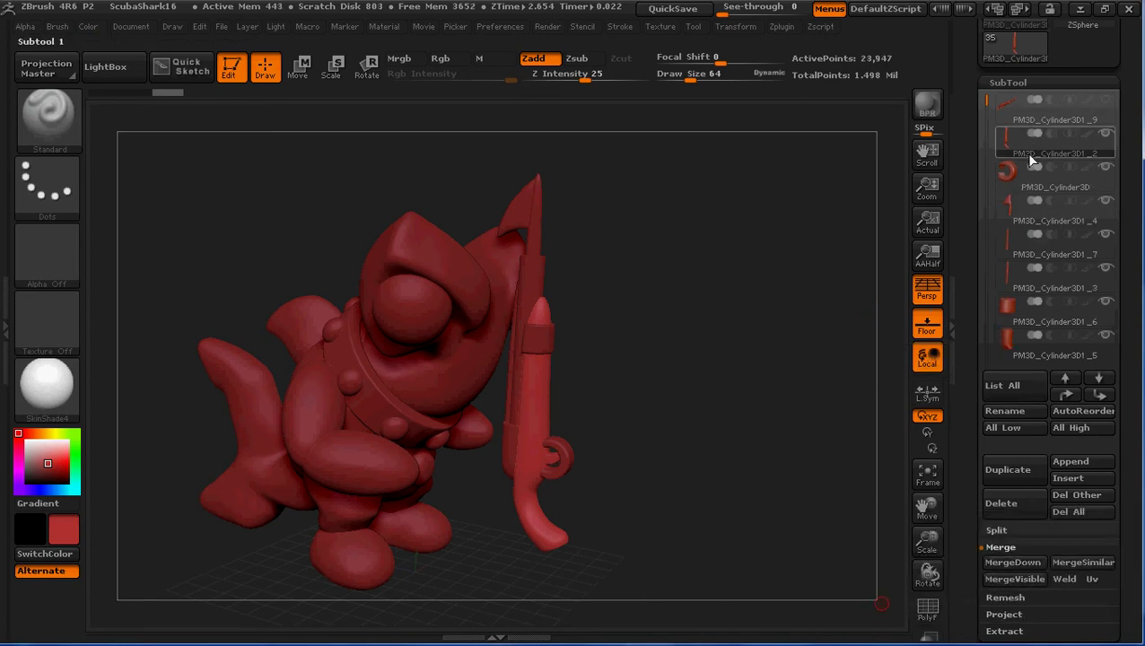
Step: Merge the remaining gun parts into PM3D_Cylinder3D1_2, from the ring through the barrel PM3D_Cylinder3D, stopping before PolySphere_1
click(1024, 567)
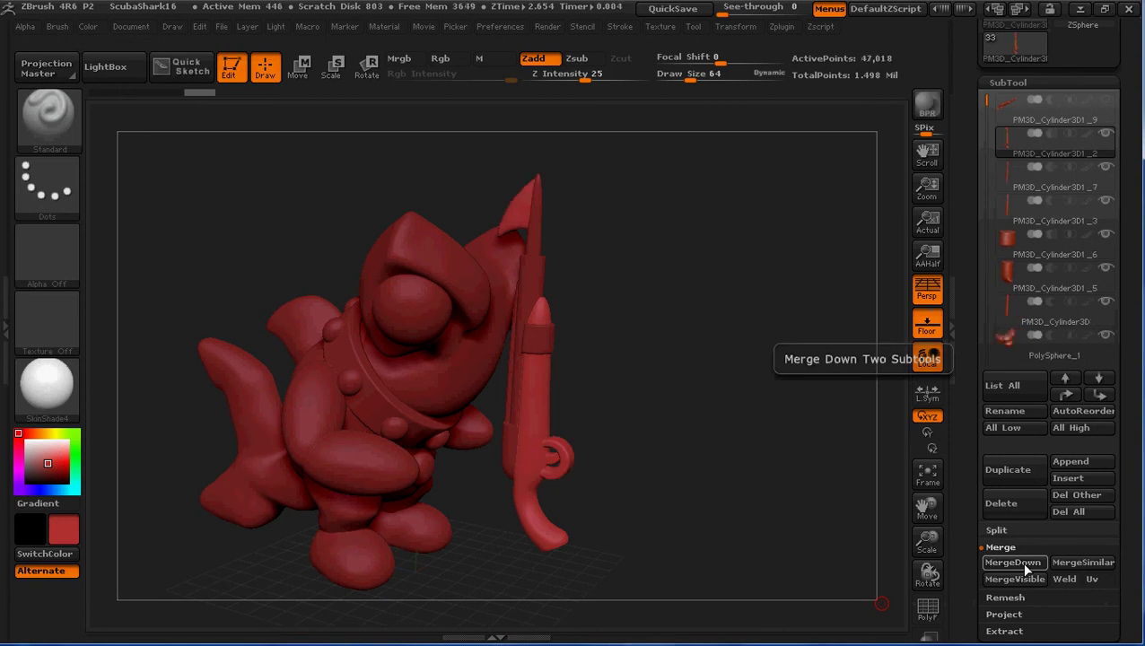
click(1024, 563)
click(1024, 562)
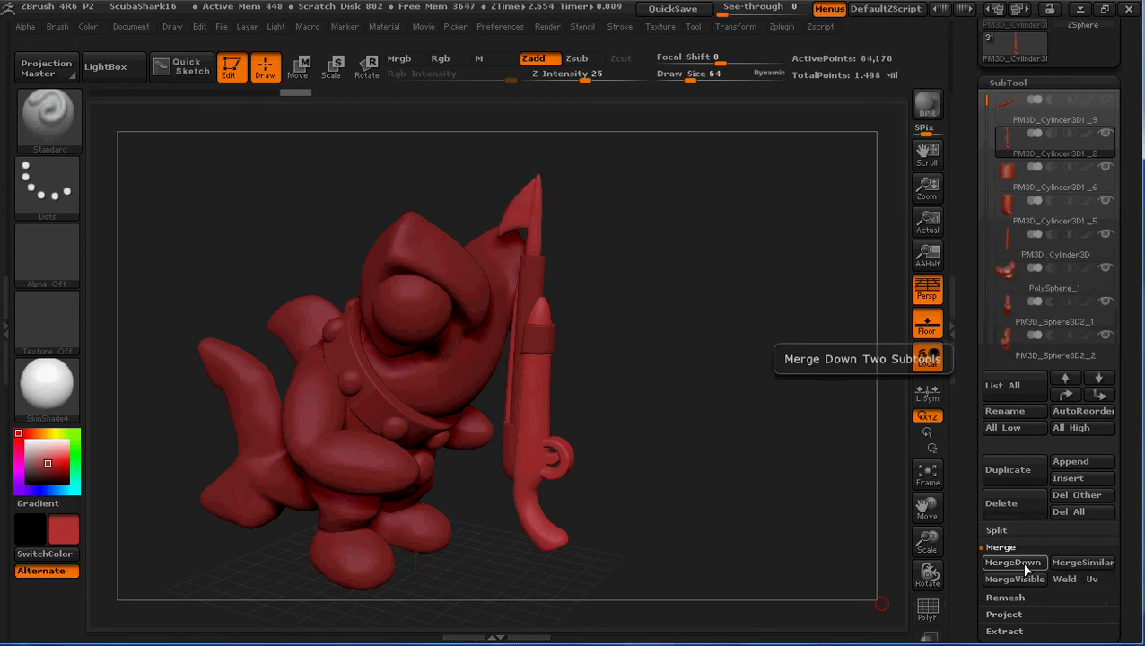
click(1025, 563)
click(1025, 565)
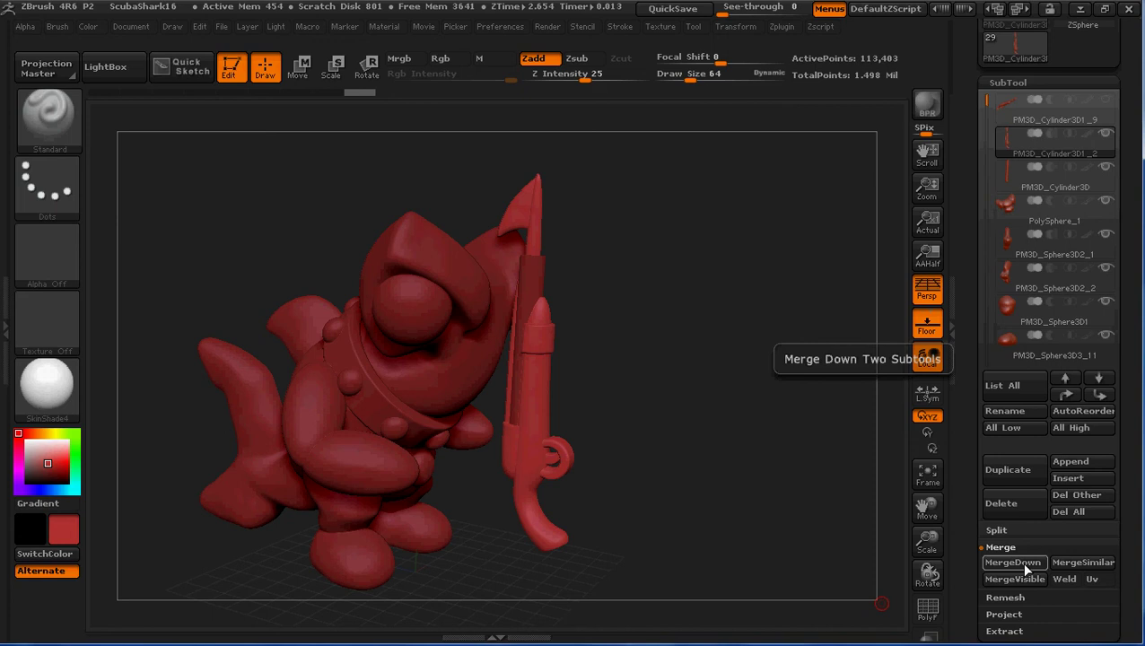
click(1025, 566)
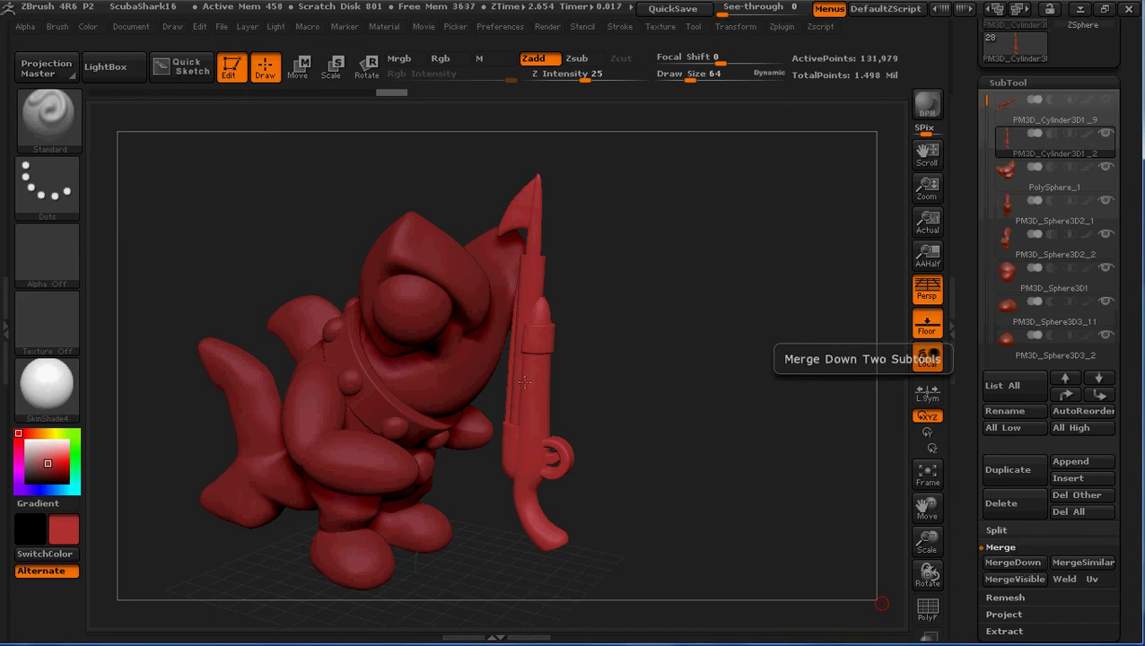
Step: Rotate the merged gun about -60 around the Z axis with the Deformation Rotate setting so it slants across the shark
alt+drag(708, 286, 596, 268)
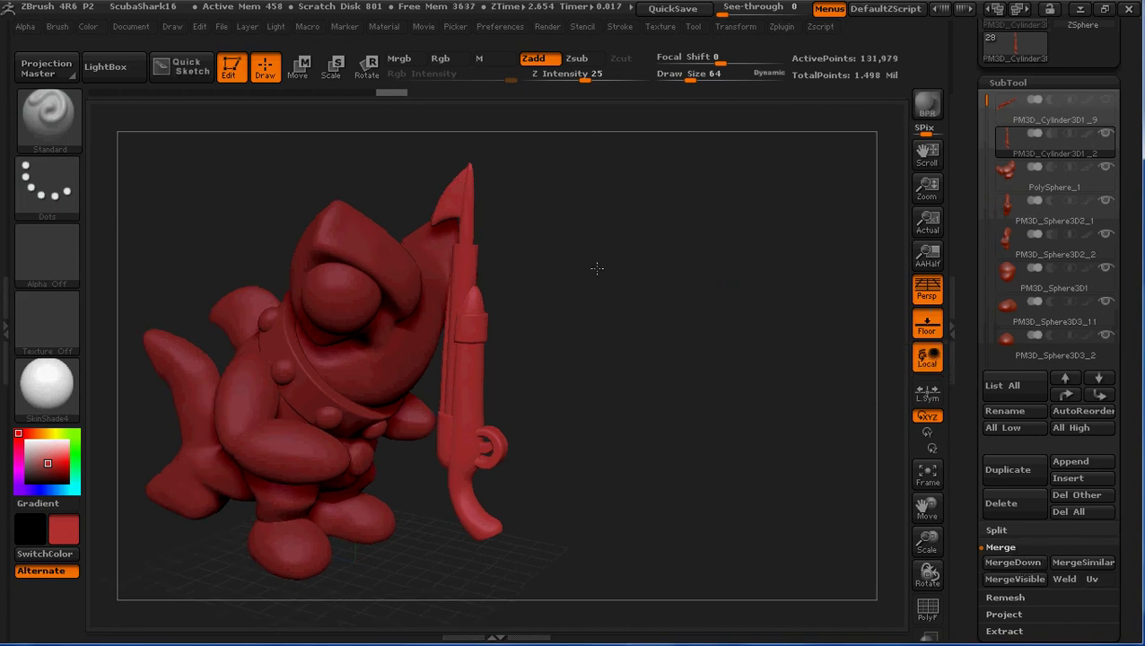
drag(618, 364, 592, 363)
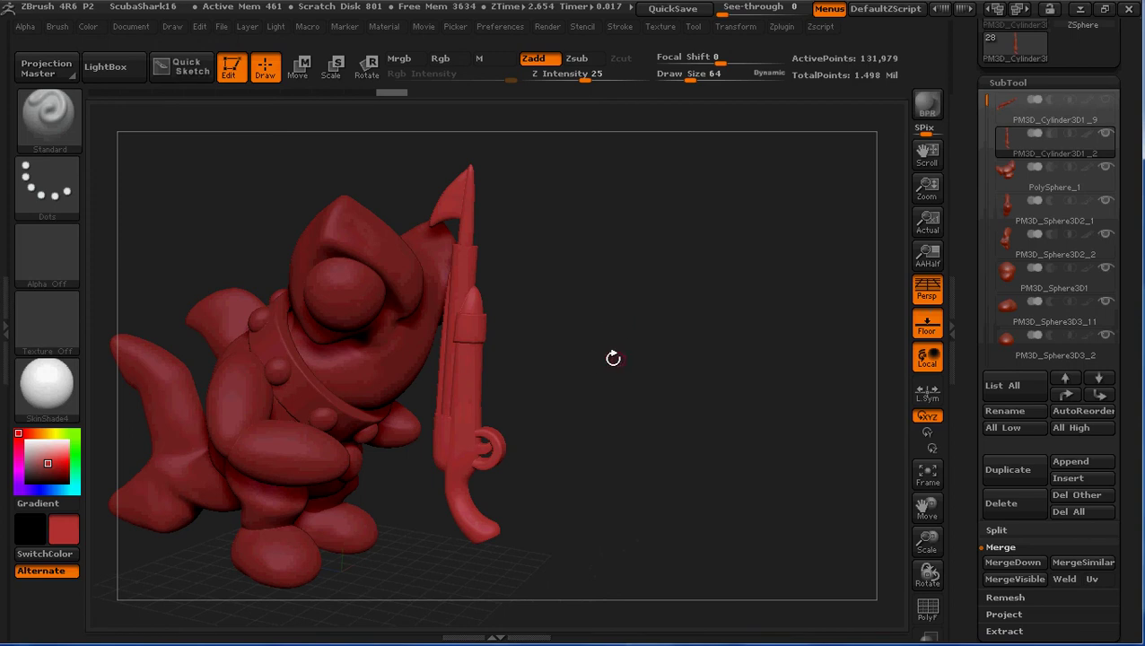
drag(613, 358, 520, 360)
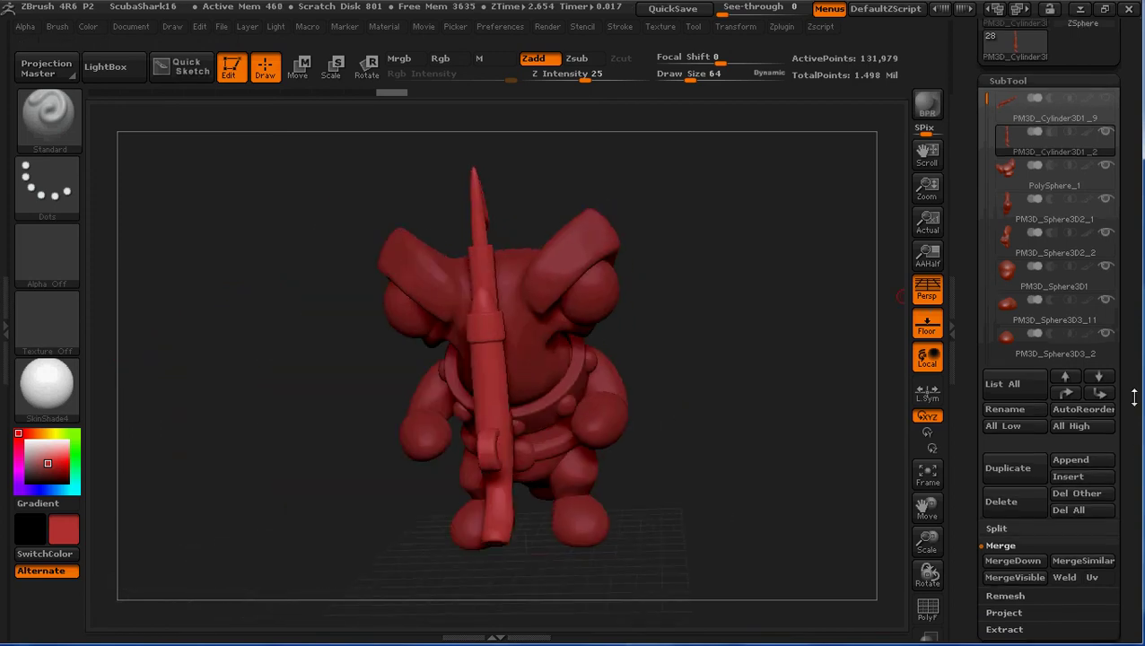
drag(1134, 398, 1127, 283)
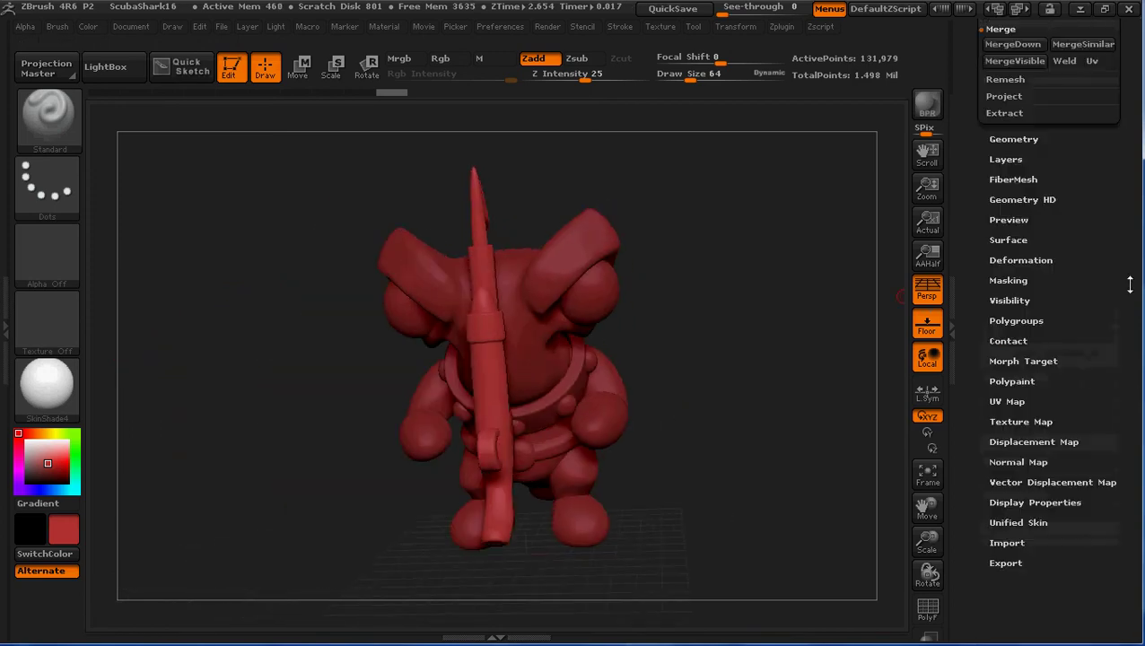
drag(748, 311, 785, 312)
click(1010, 259)
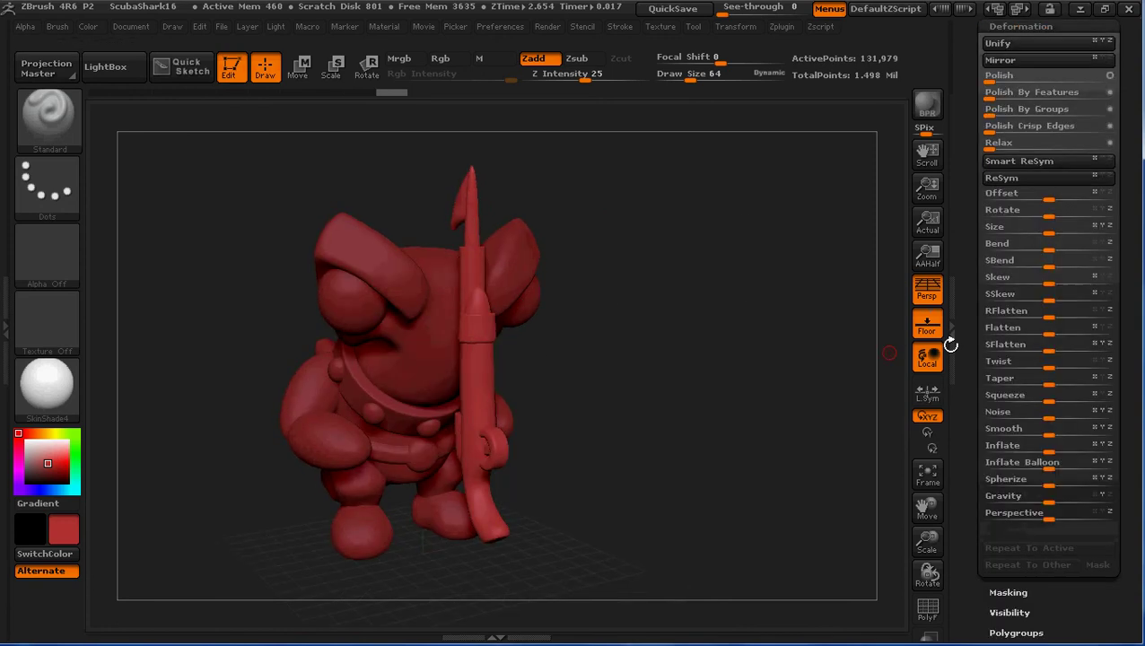
drag(1133, 88, 1123, 130)
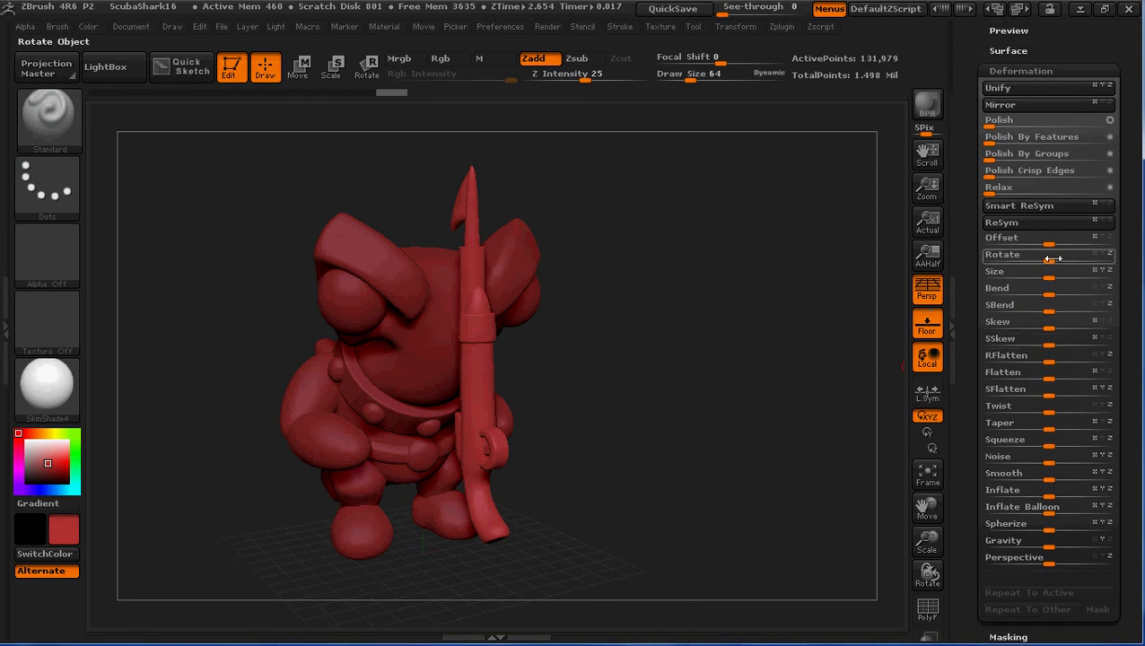
drag(1050, 260, 1024, 256)
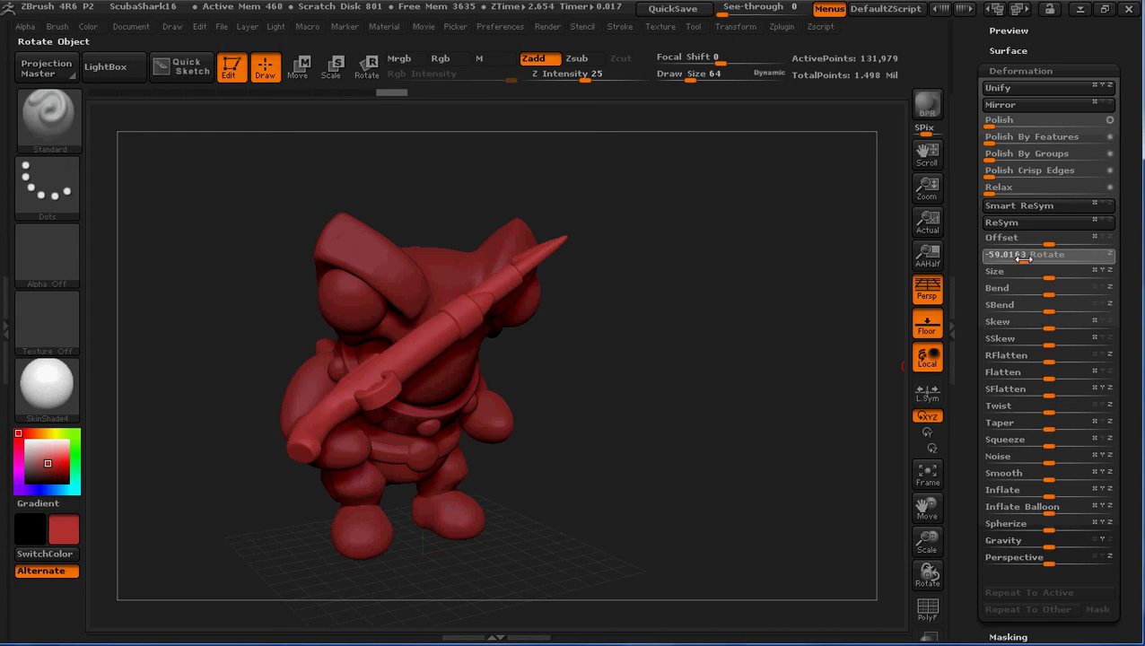
drag(1023, 259, 1022, 267)
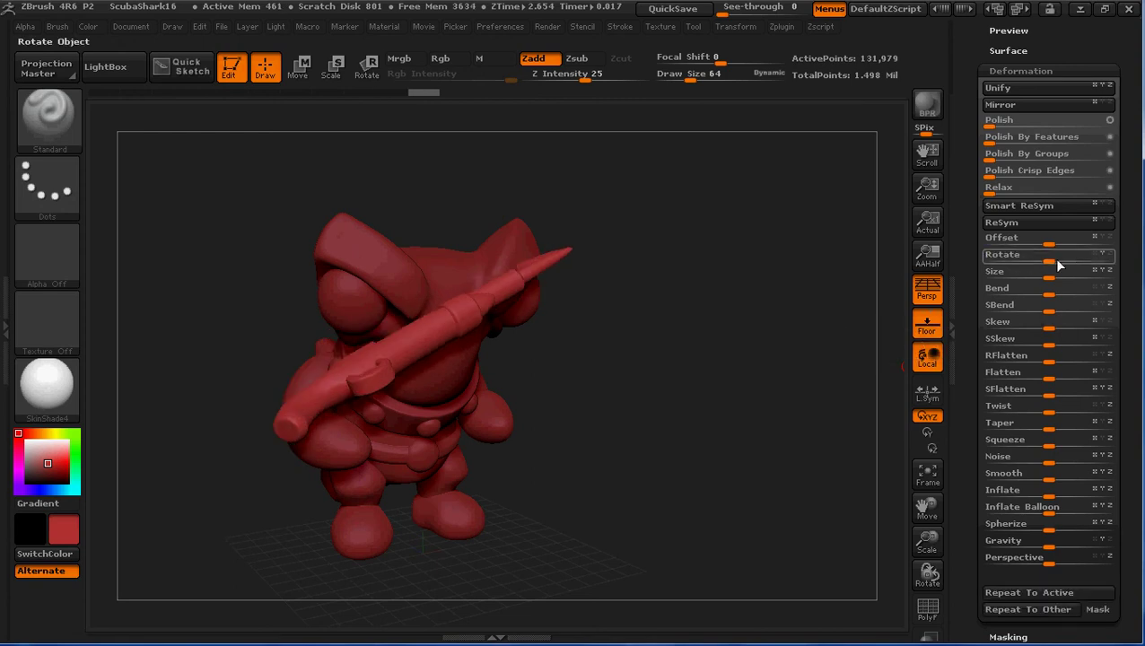
Step: Rotate the gun around its other axes with Deformation Rotate so it lies across the chest with the trigger ring facing down
drag(1049, 254, 1051, 257)
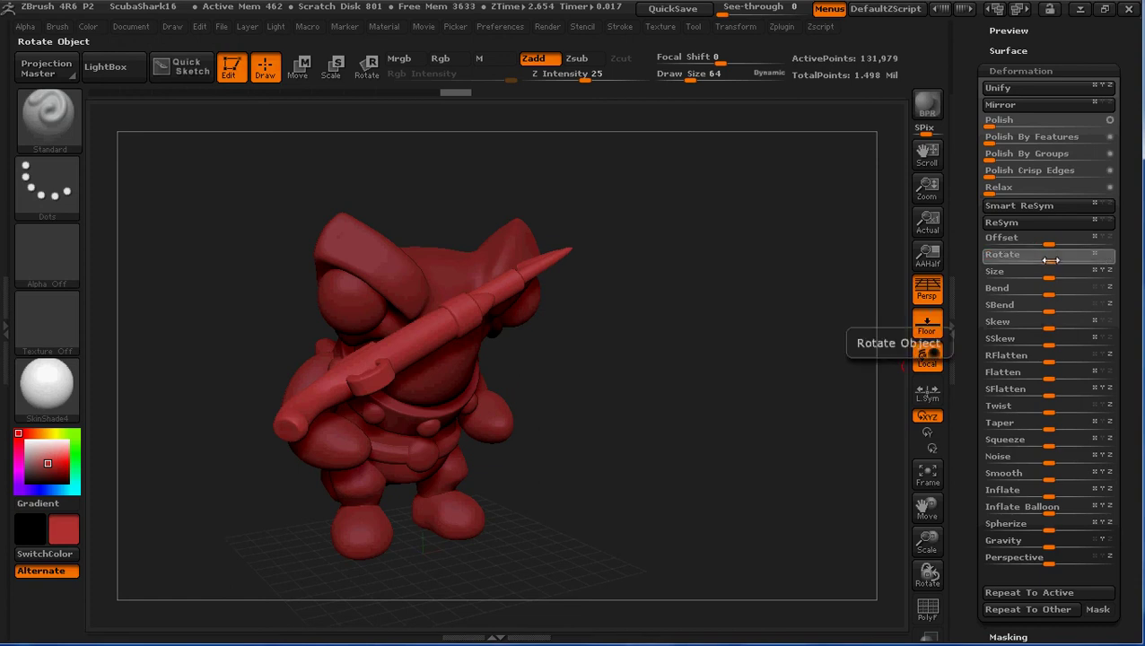
drag(1050, 259, 1078, 259)
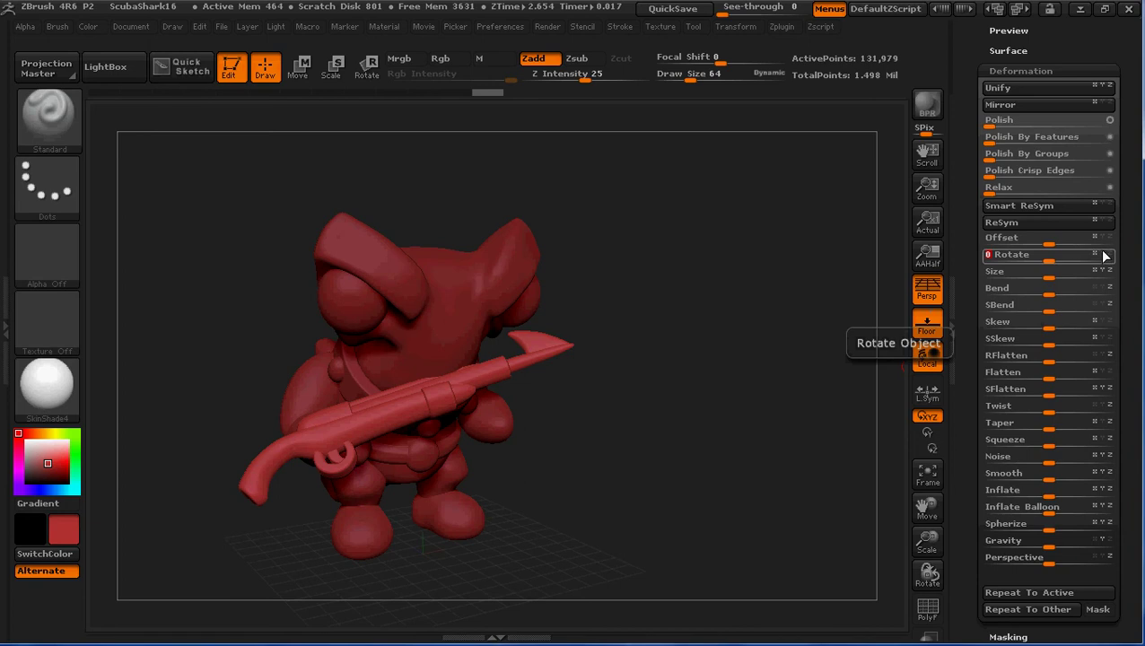
drag(1052, 258, 1065, 259)
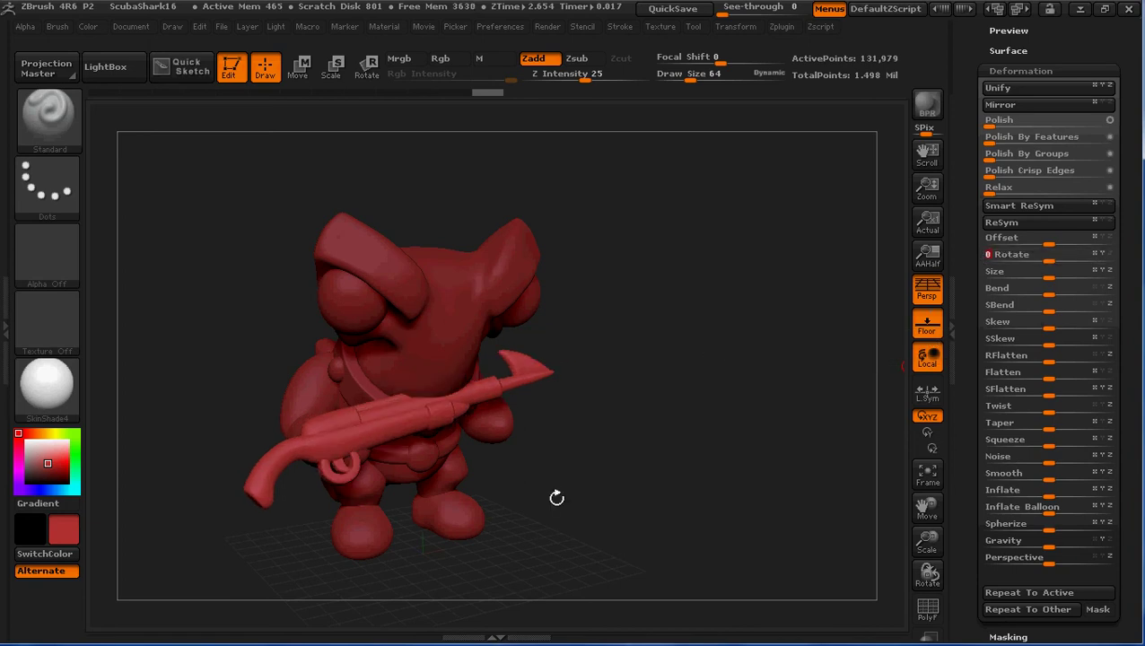
Step: Try to adjust the gun's angle with Transpose Rotate, using an action line drawn from the stock toward the spear tip
alt+drag(655, 464, 631, 478)
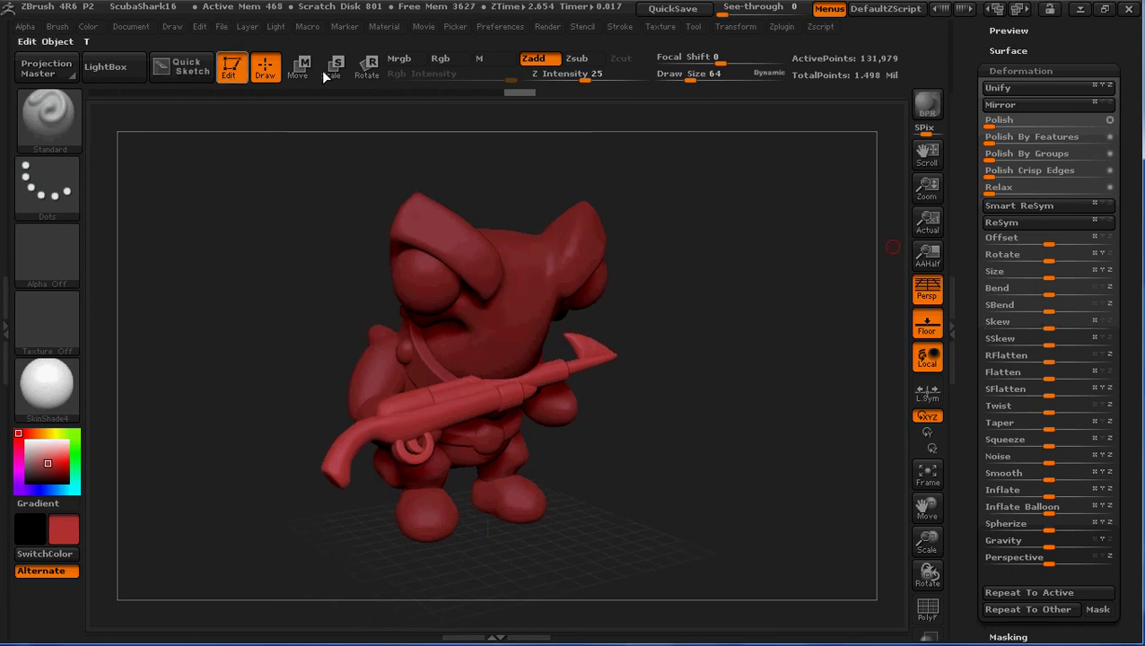
click(369, 75)
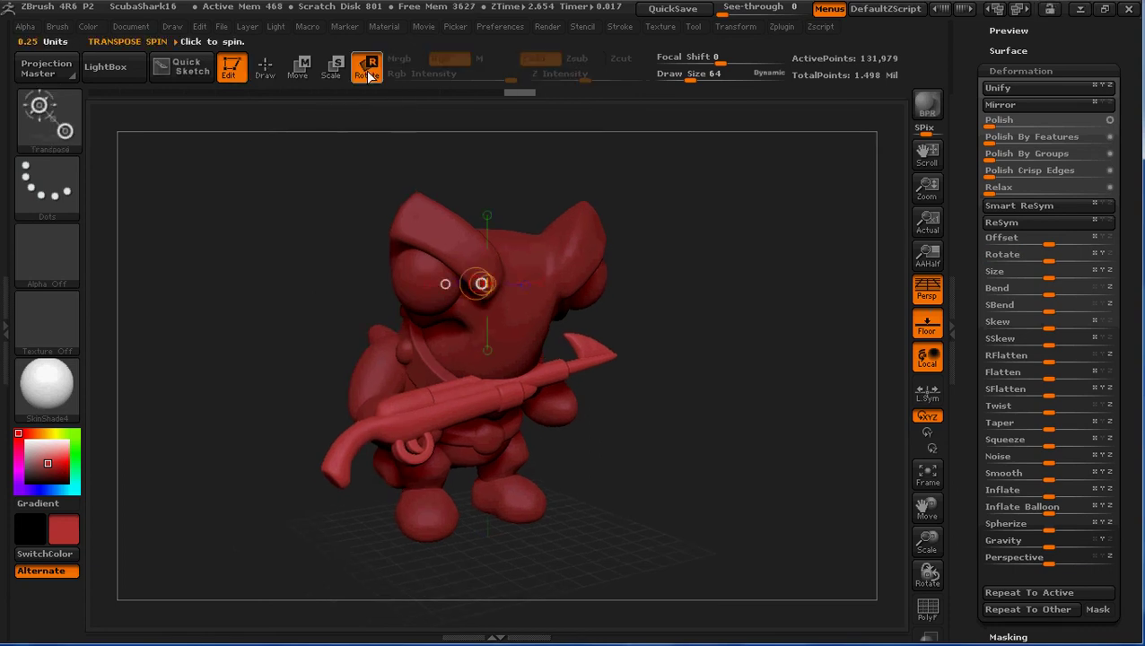
drag(401, 419, 759, 318)
drag(562, 503, 569, 530)
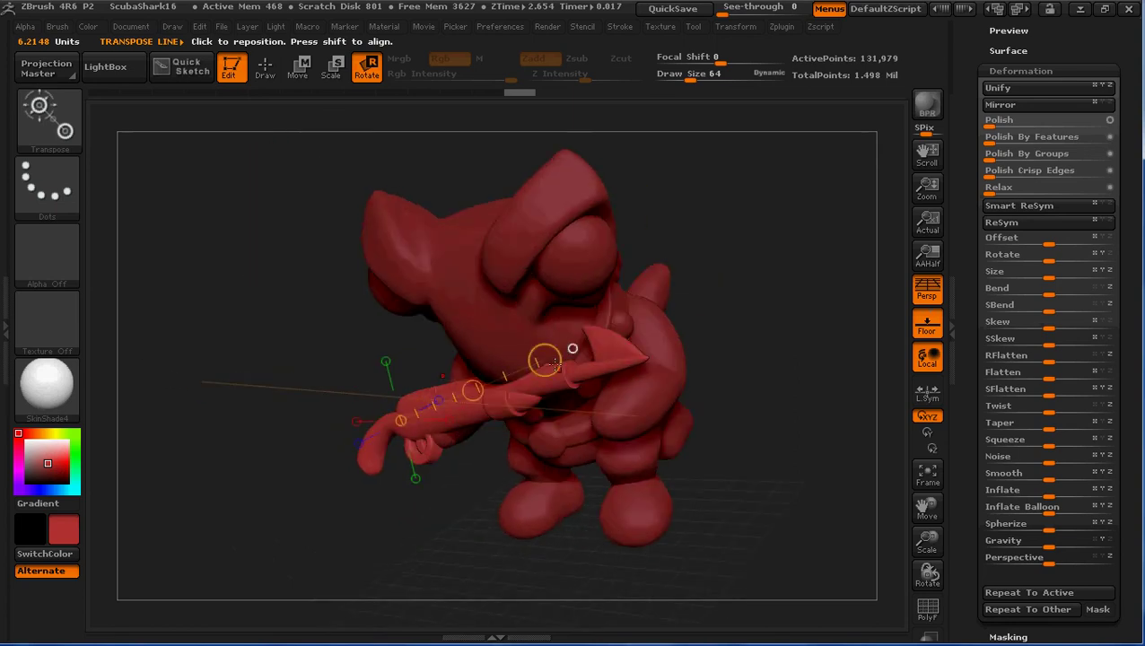
drag(472, 391, 473, 409)
drag(639, 414, 168, 381)
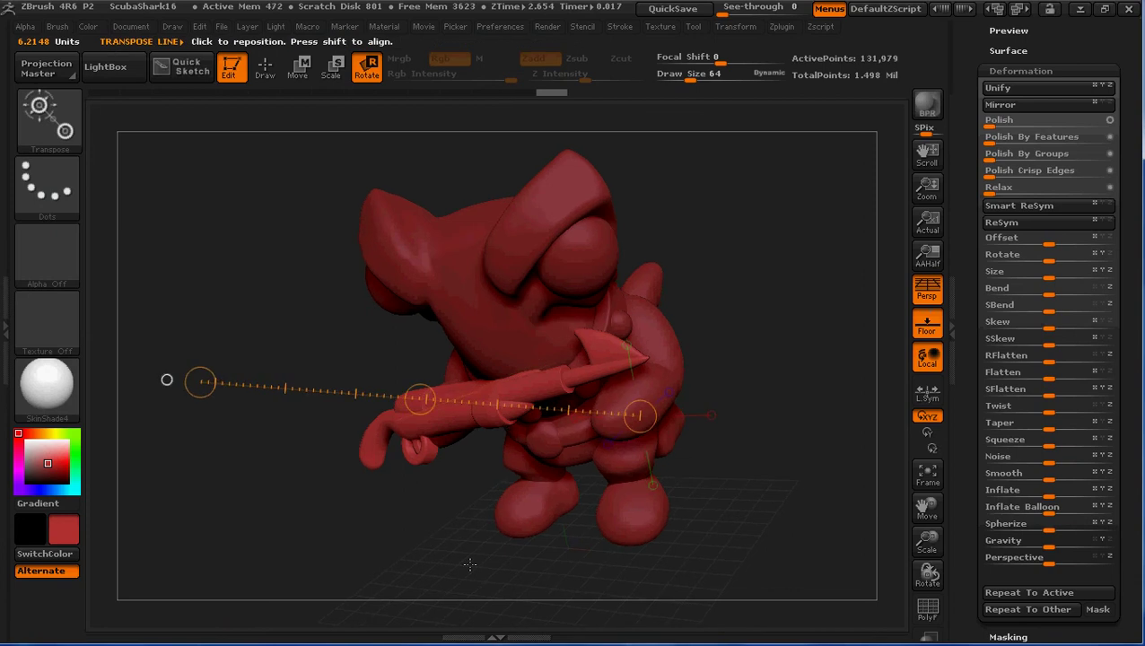
drag(469, 564, 603, 569)
Step: Try to swing the gun around in a view from above, using a new Transpose Rotate line along the barrel
mouse_move(361, 414)
mouse_down()
mouse_move(403, 422)
mouse_move(617, 388)
mouse_up()
mouse_move(756, 508)
mouse_down()
mouse_move(760, 521)
mouse_move(741, 494)
mouse_up()
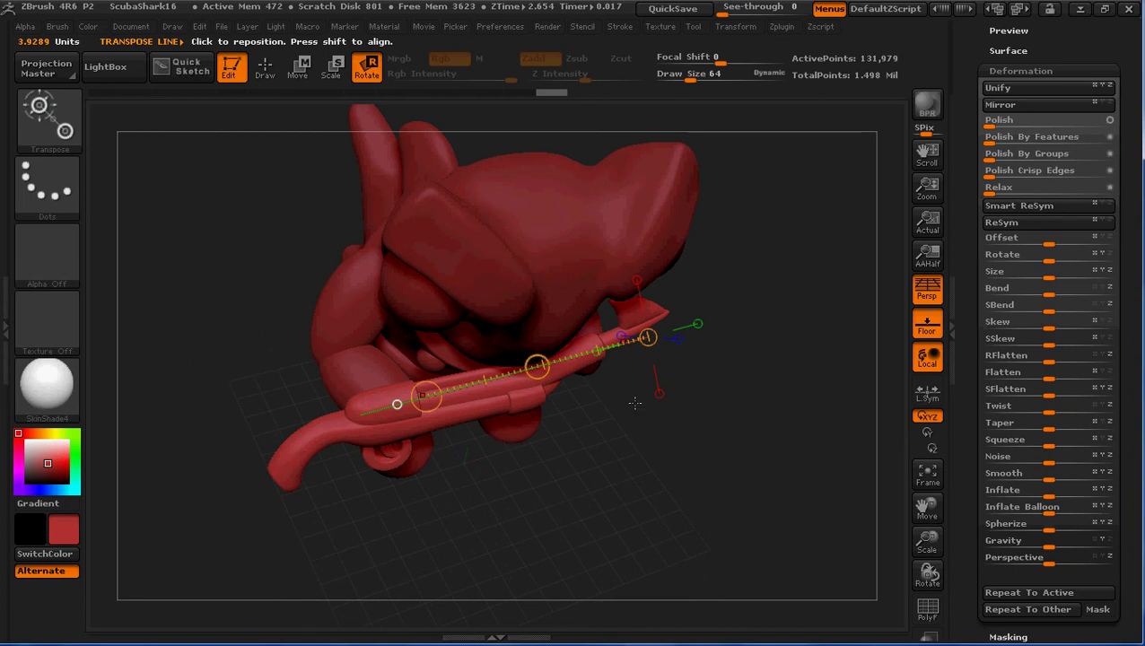
mouse_move(735, 520)
mouse_down()
mouse_move(688, 445)
mouse_move(691, 489)
mouse_up()
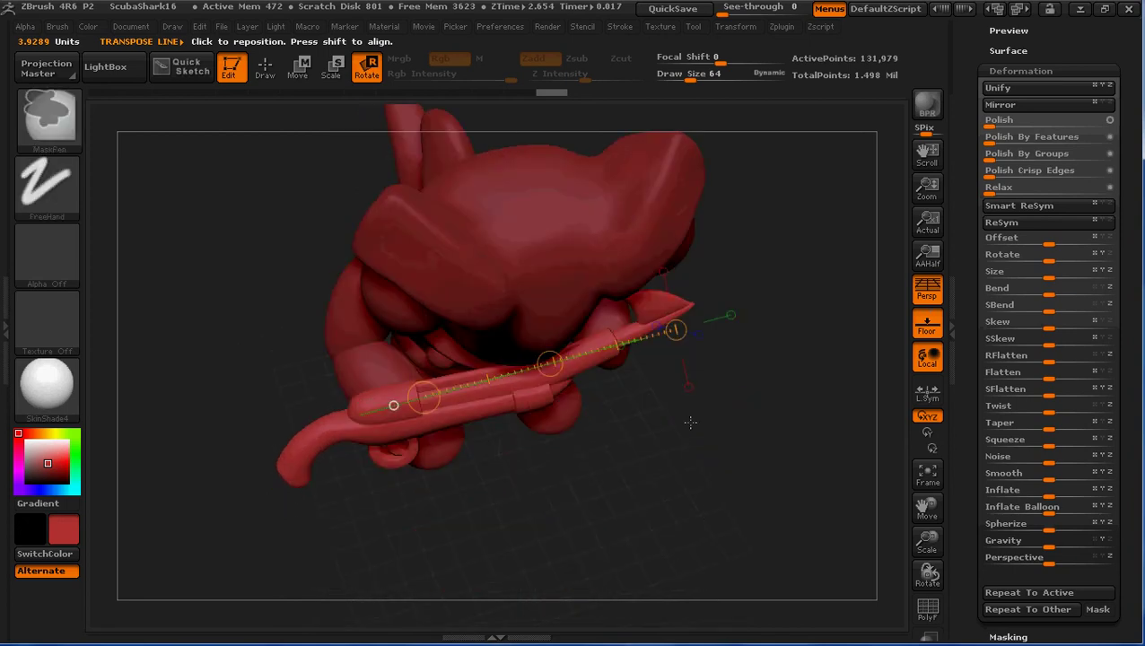
ctrl+right_drag(690, 421, 696, 468)
click(759, 265)
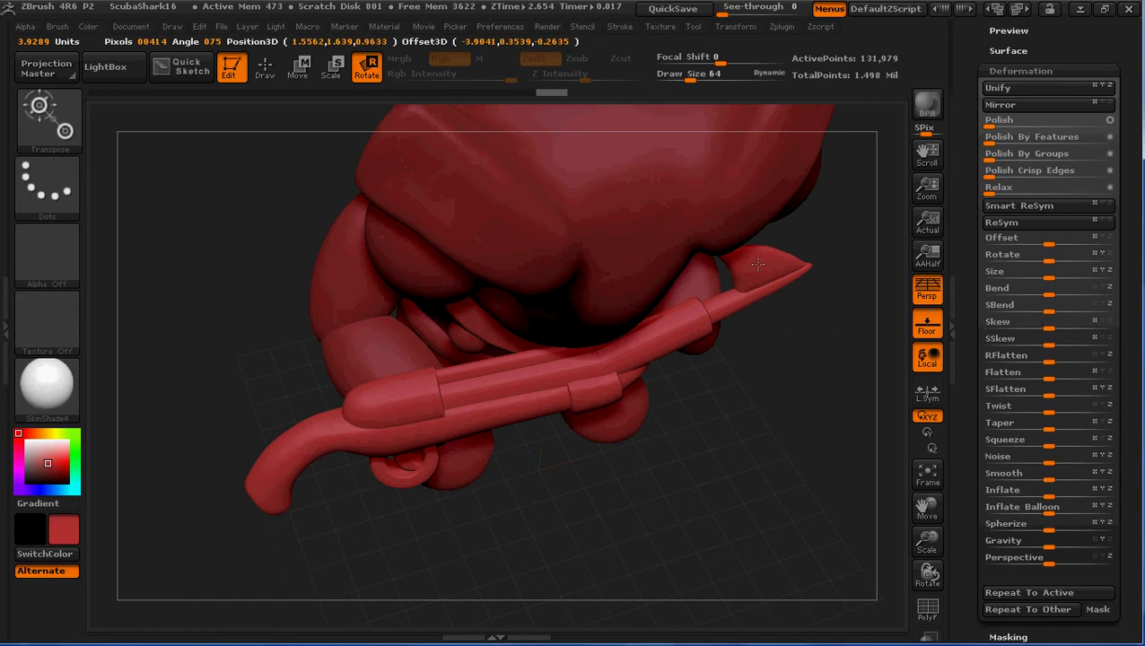
drag(758, 263, 418, 458)
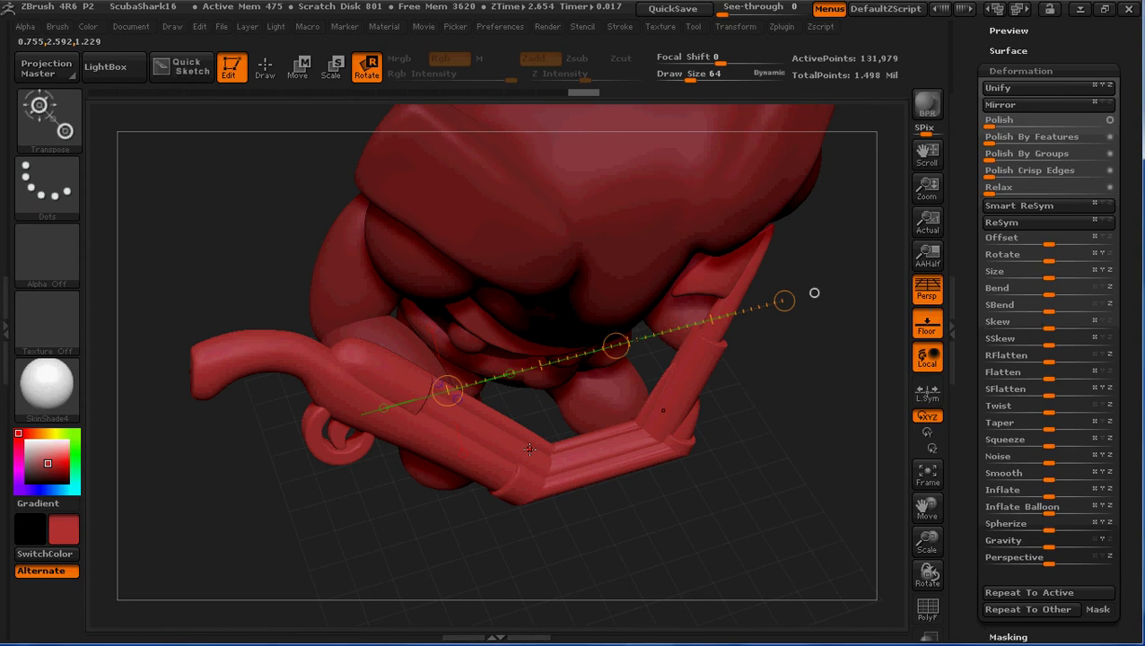
Step: Turn off symmetry and undo the gun's bend together with its preceding rotations
key(x)
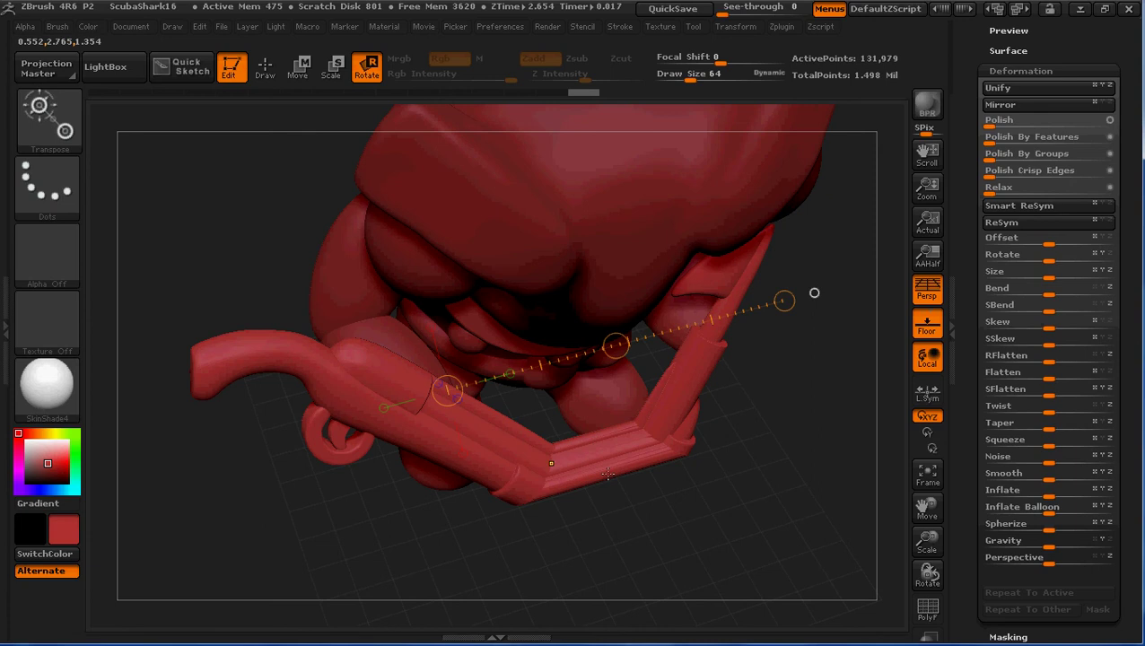
key(ctrl+z)
key(ctrl+z)
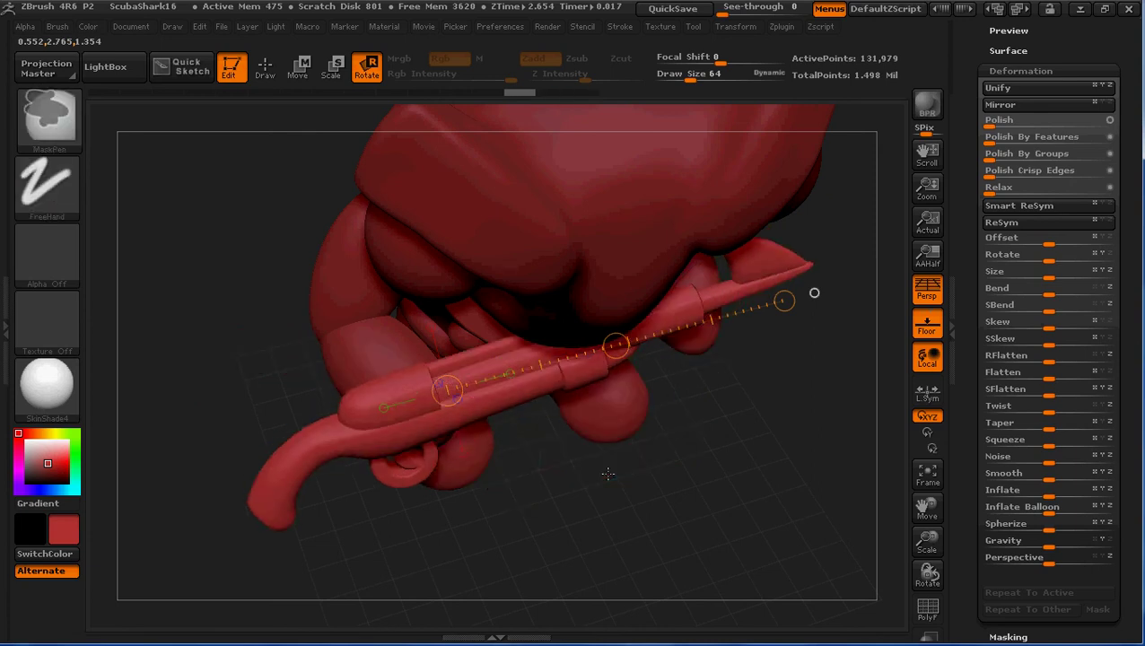
key(ctrl+z)
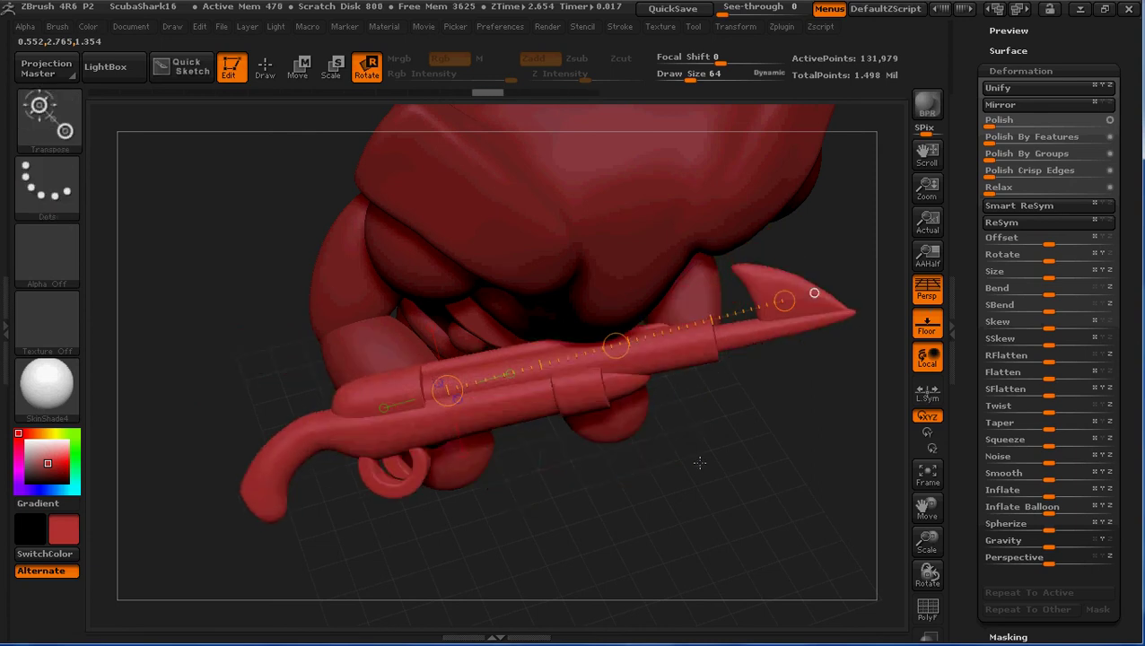
Step: Draw a new Transpose Rotate line along the gun and tilt the spear end upward across the shark's chest
mouse_move(708, 386)
mouse_down()
mouse_move(654, 378)
mouse_move(699, 406)
mouse_up()
drag(714, 463, 675, 390)
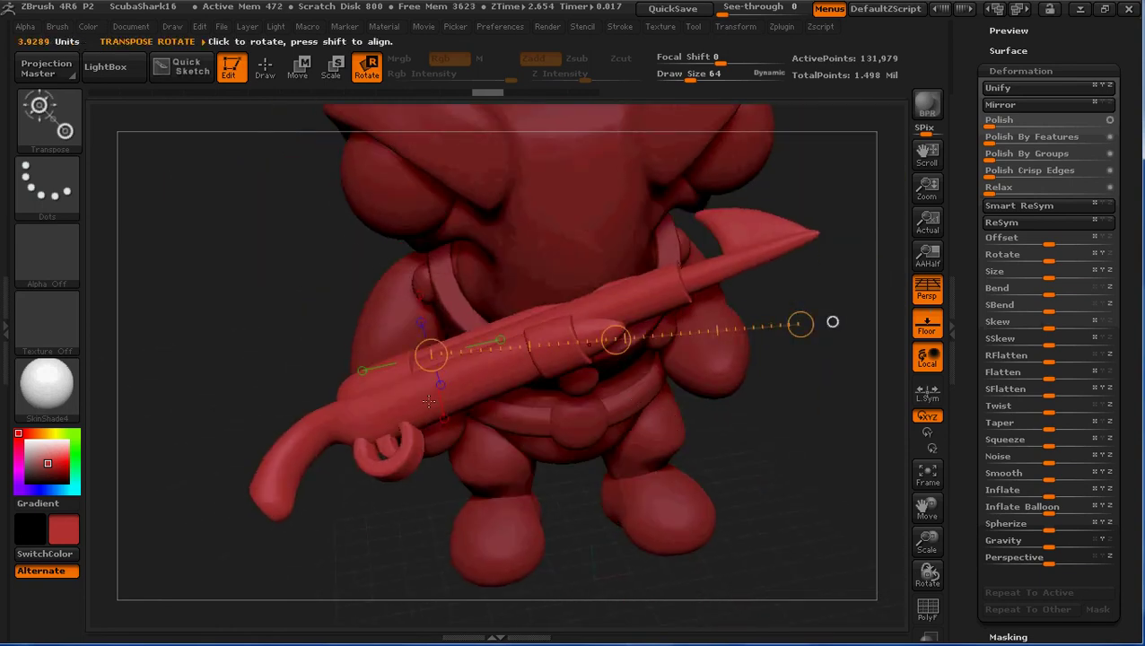
mouse_move(377, 409)
mouse_down()
mouse_move(762, 286)
mouse_move(808, 411)
mouse_move(788, 260)
mouse_move(823, 409)
mouse_move(783, 559)
mouse_move(777, 644)
mouse_move(794, 411)
mouse_move(788, 441)
mouse_up()
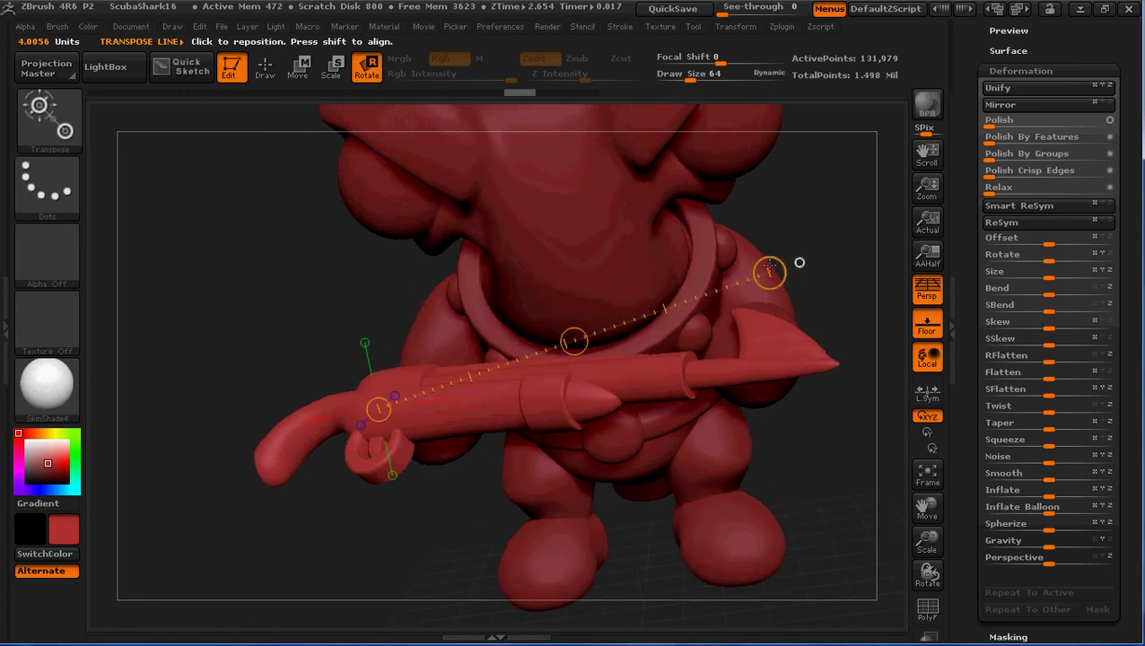
drag(769, 272, 726, 184)
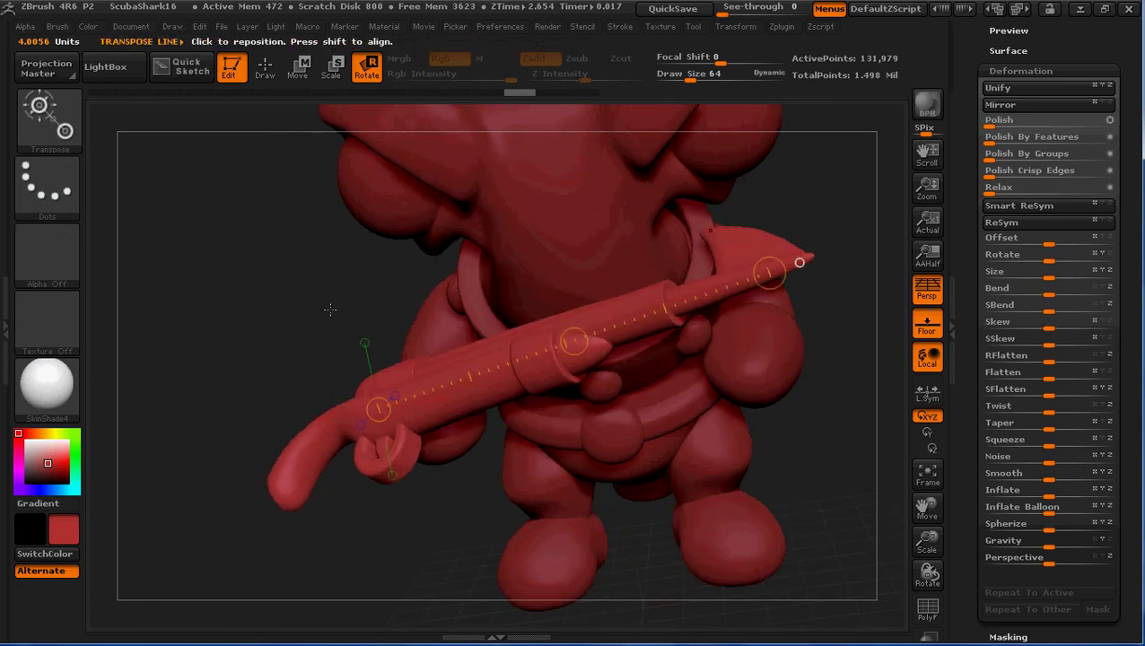
drag(364, 327, 408, 419)
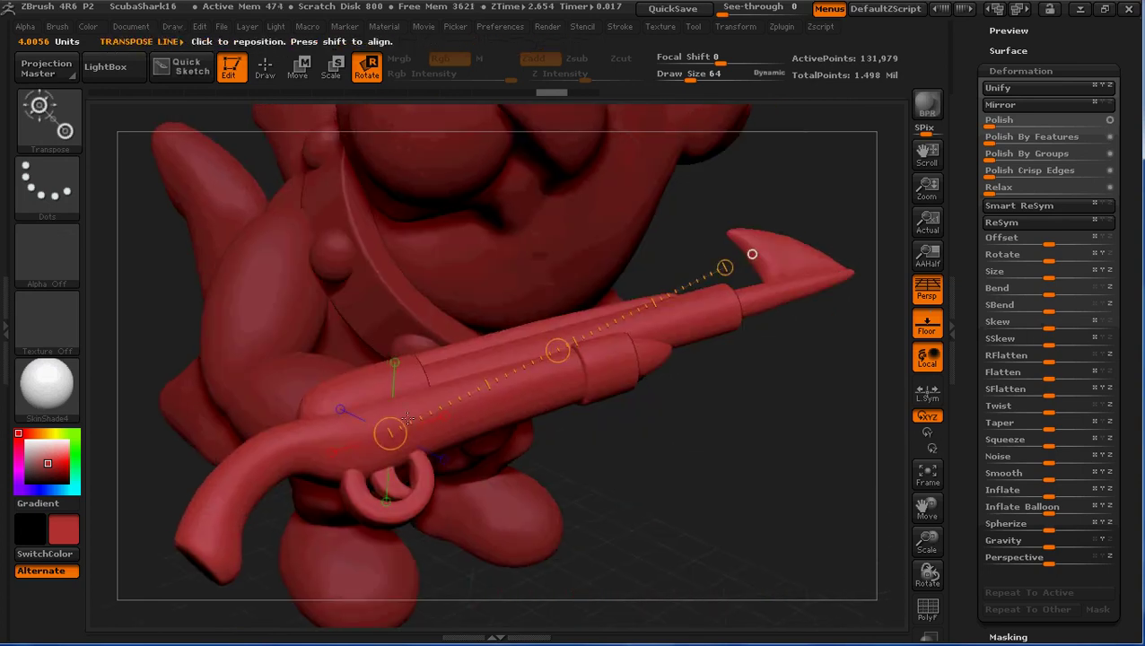
Step: Draw a new Transpose Rotate line from the gun's stock past the spear tip and swing the gun toward the shark's body from the side
drag(367, 388, 882, 225)
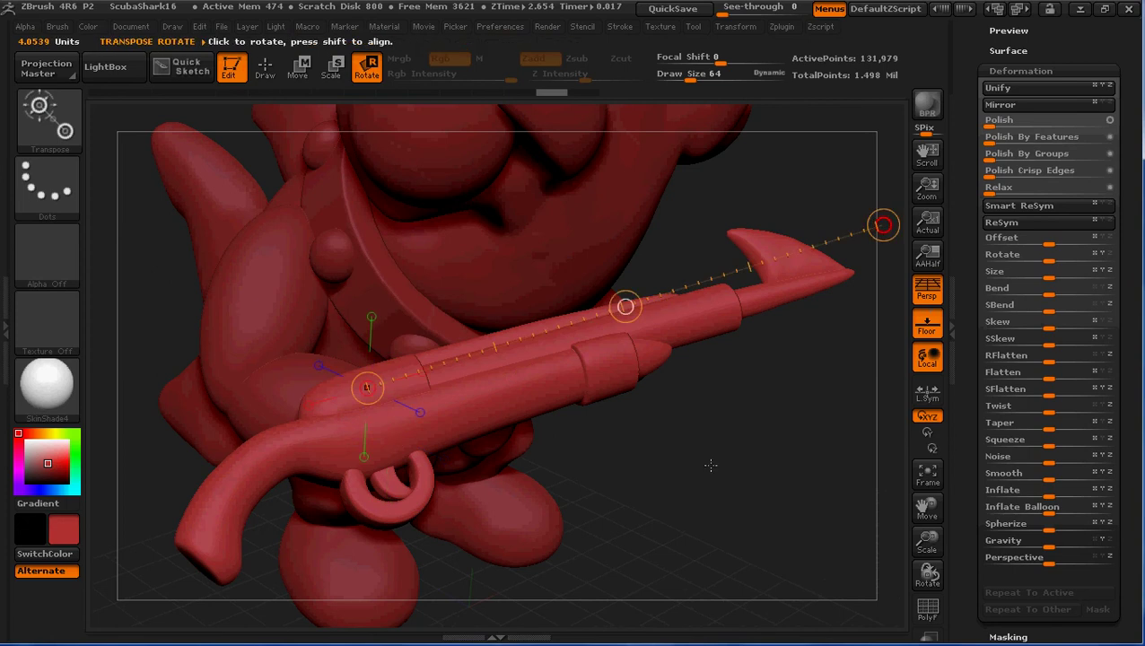
mouse_move(705, 443)
mouse_down()
mouse_move(682, 439)
mouse_move(779, 542)
mouse_up()
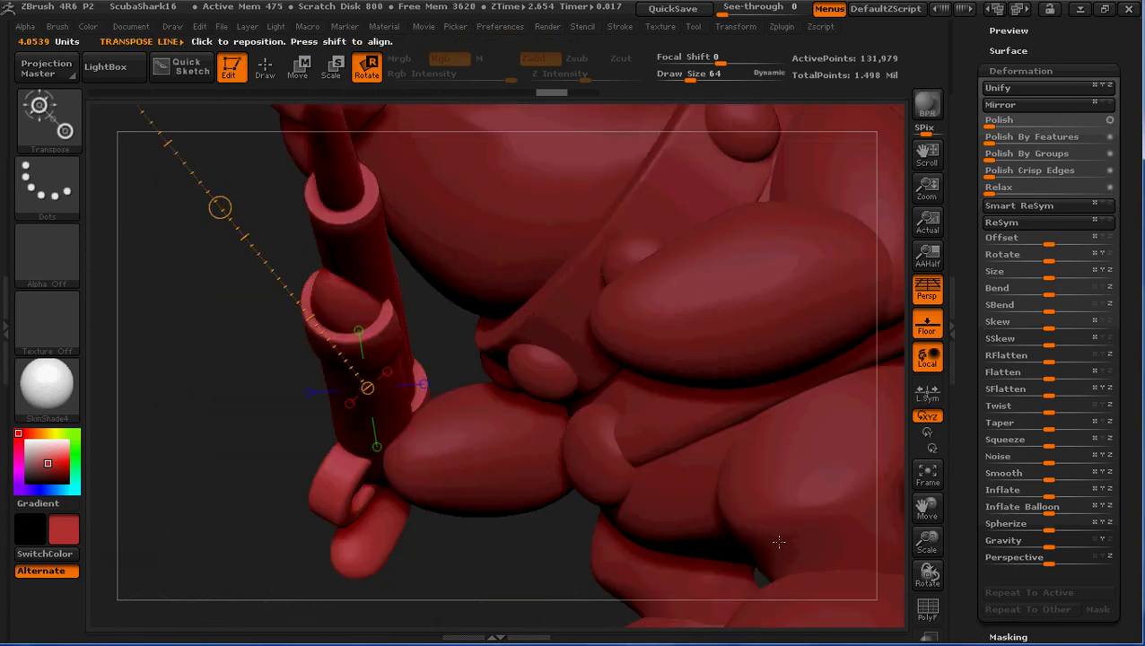
key(ctrl)
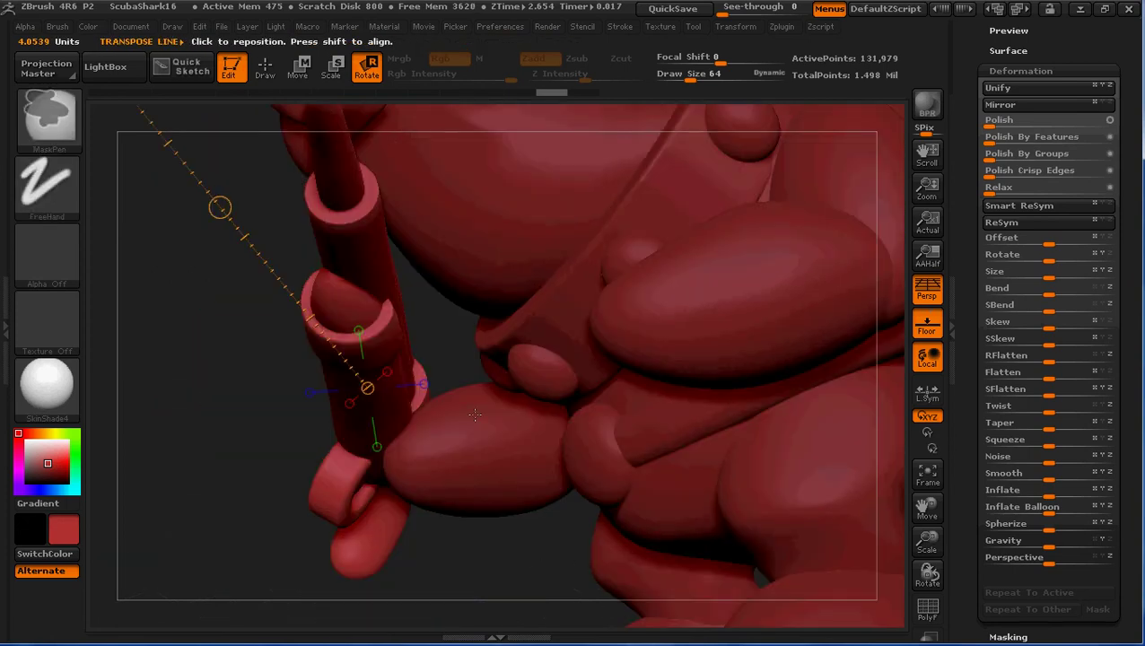
ctrl+right_drag(268, 265, 429, 490)
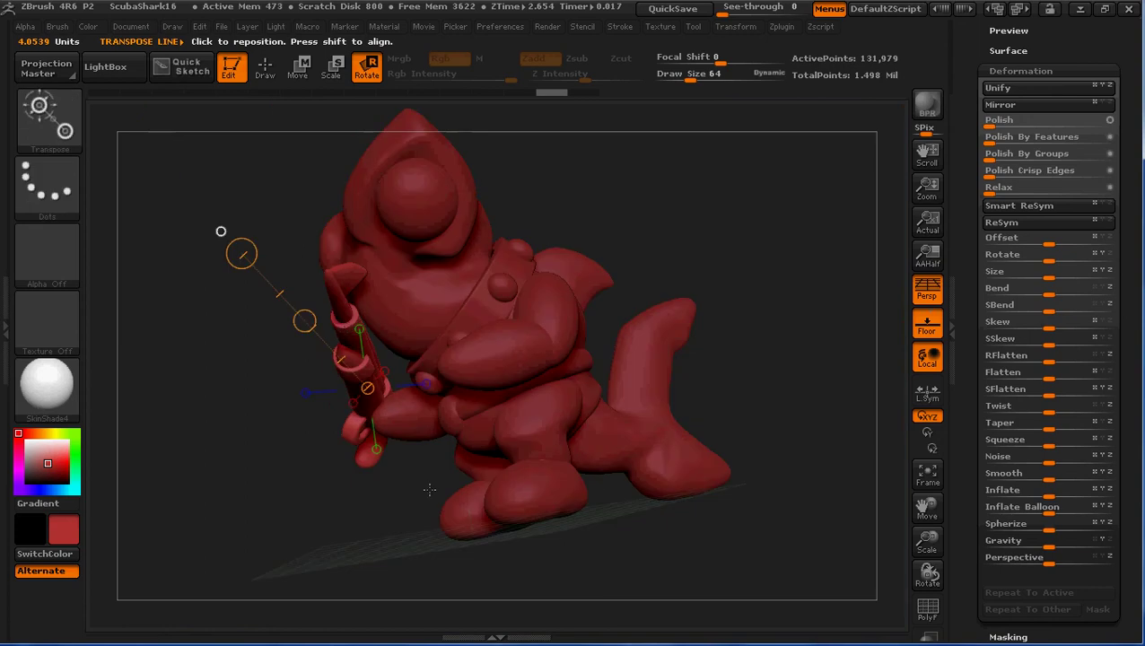
drag(241, 254, 265, 273)
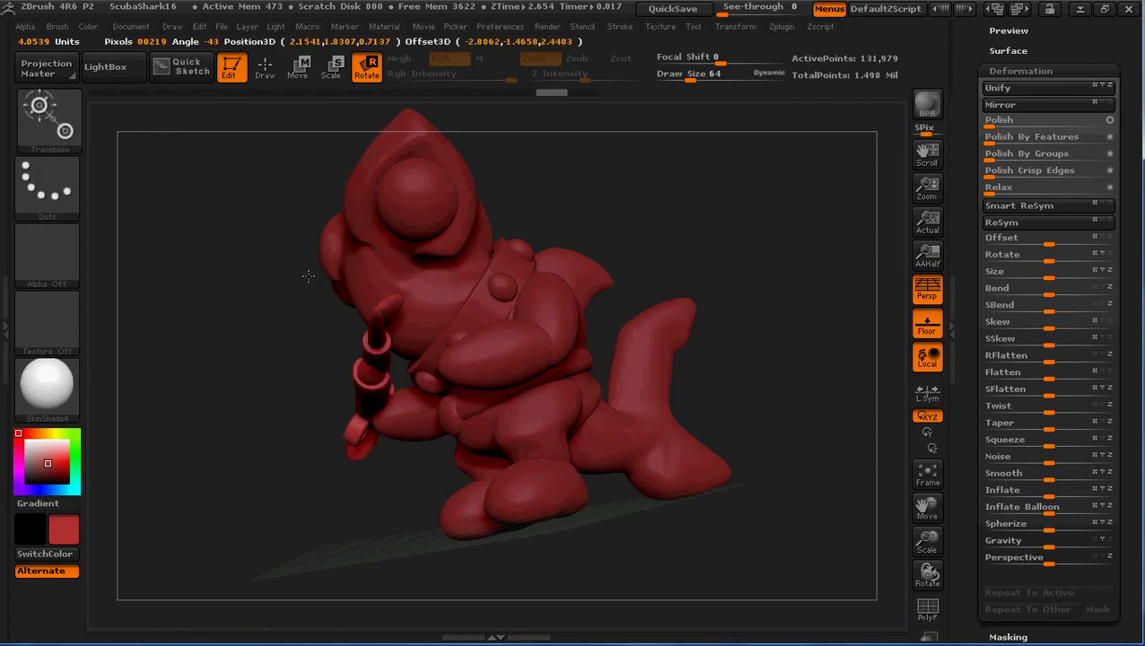
drag(308, 277, 285, 294)
Step: Rotate the gun further with the same Transpose line, working from the shark's opposite side
drag(244, 397, 598, 319)
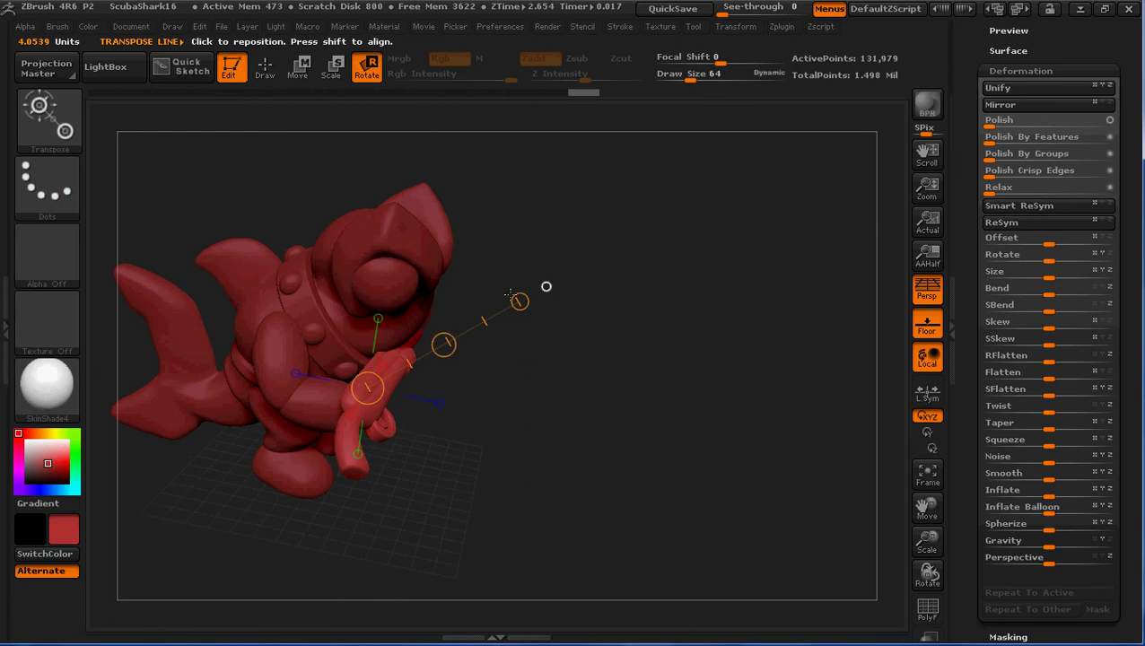
drag(519, 302, 553, 323)
drag(651, 498, 562, 489)
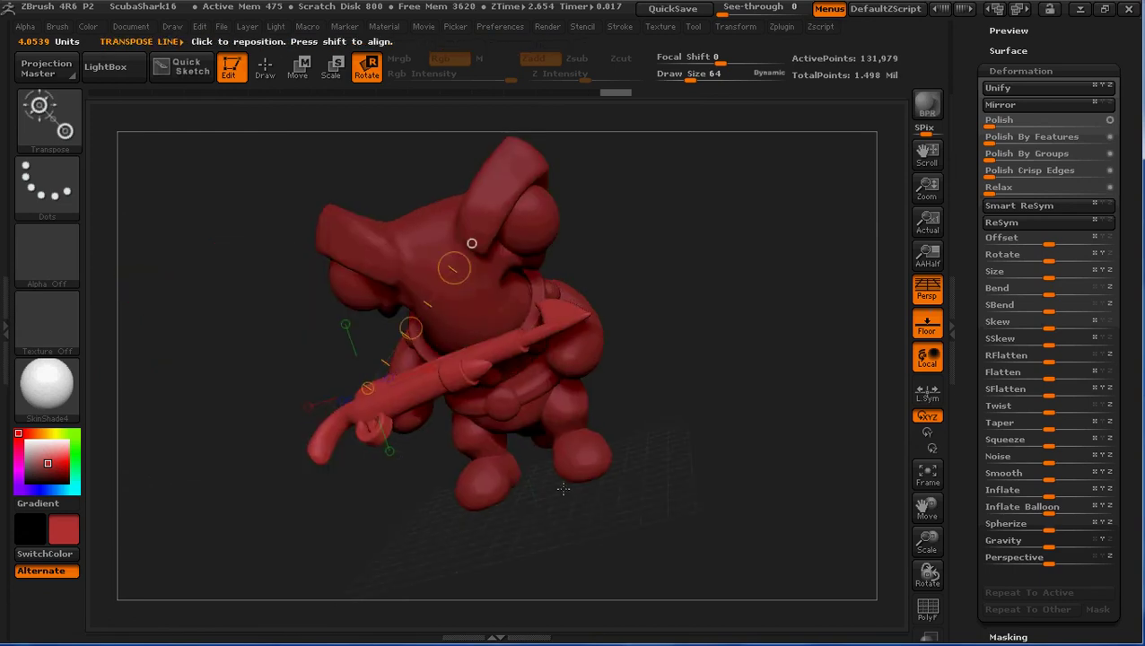
Step: Check the Scuba Shark concept image and harpoon gun photo, and rotate the gun to a steeper diagonal across the chest
click(1080, 8)
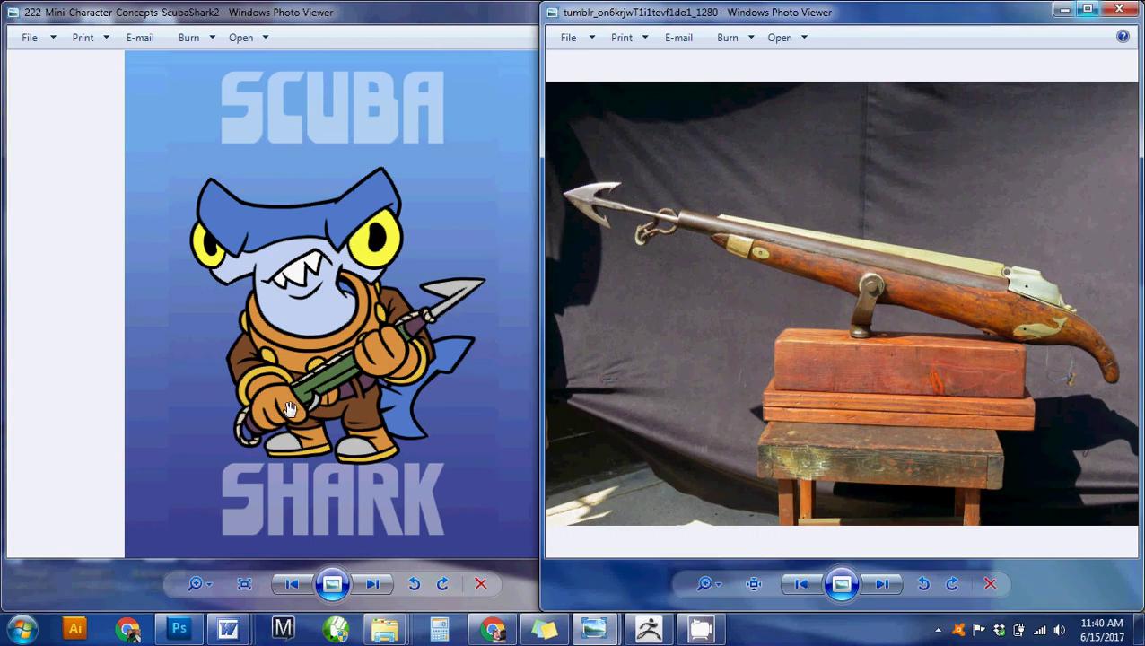
click(650, 629)
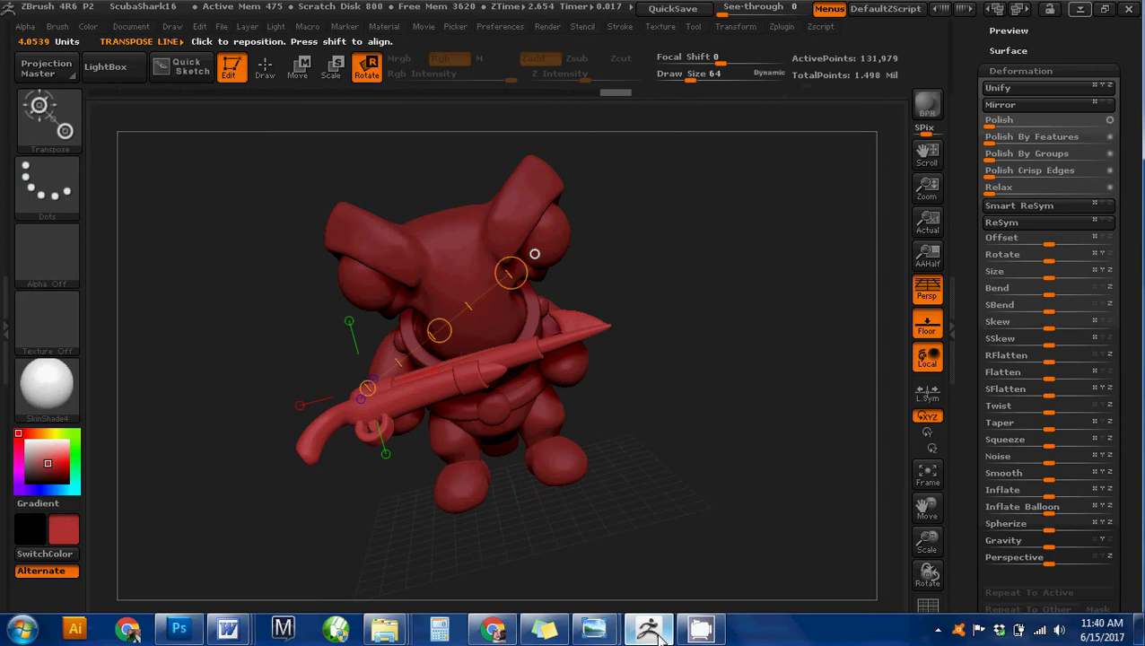
drag(560, 265, 564, 225)
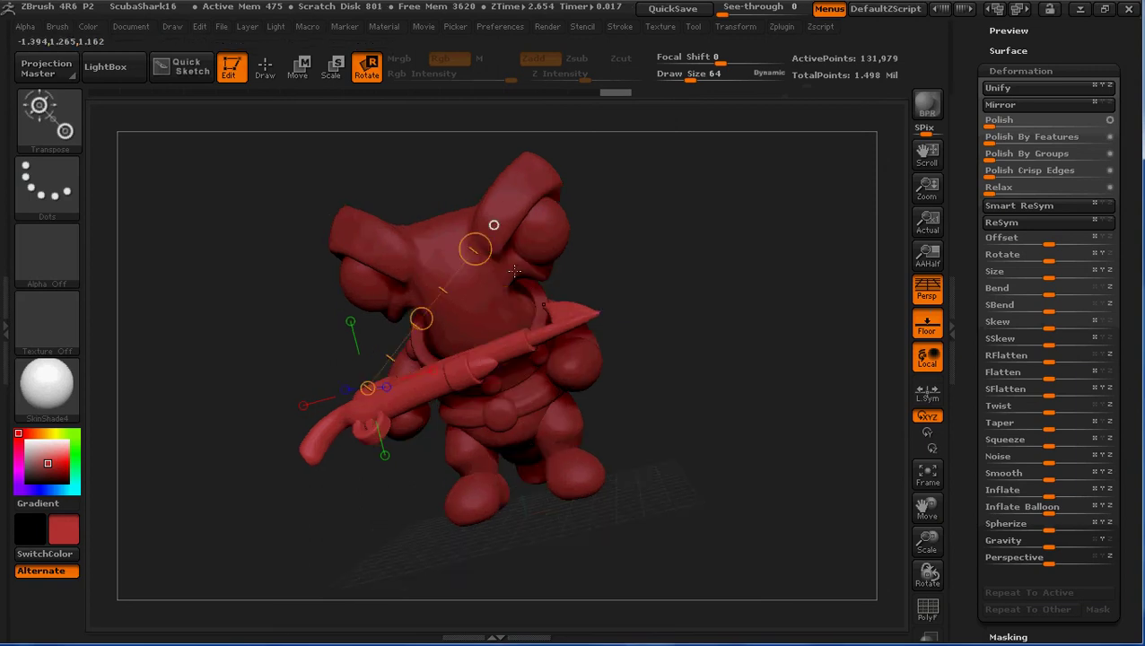
drag(475, 251, 416, 202)
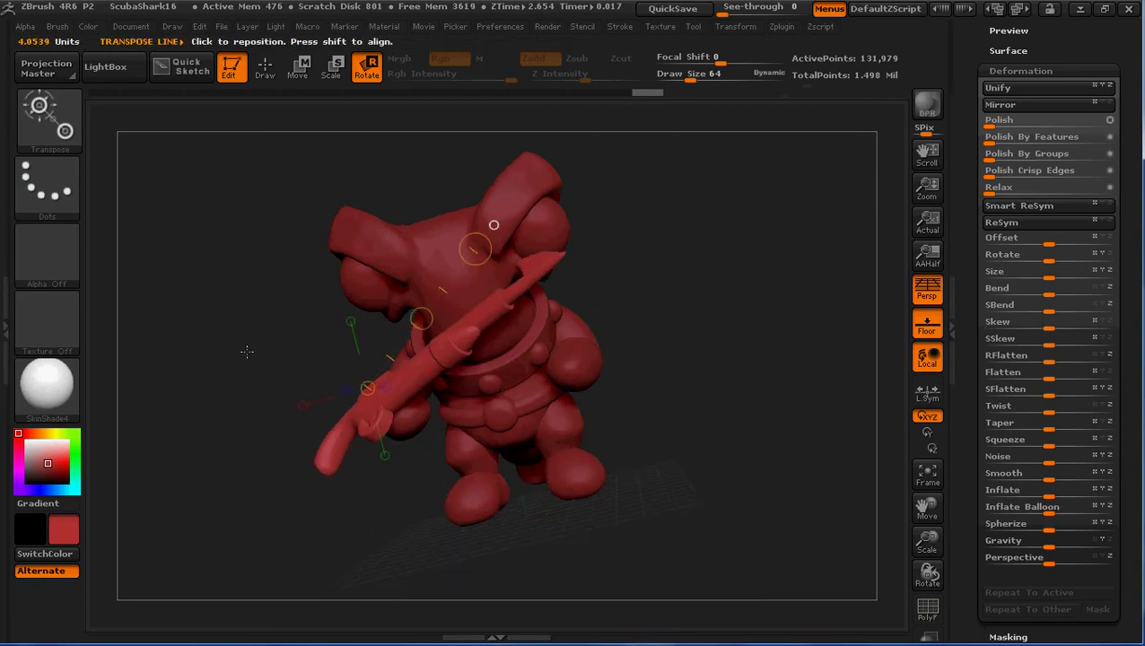
drag(247, 352, 248, 351)
Step: Redraw the Transpose line along the gun's barrel and turn the gun with the Rotate deformation
drag(551, 430, 652, 439)
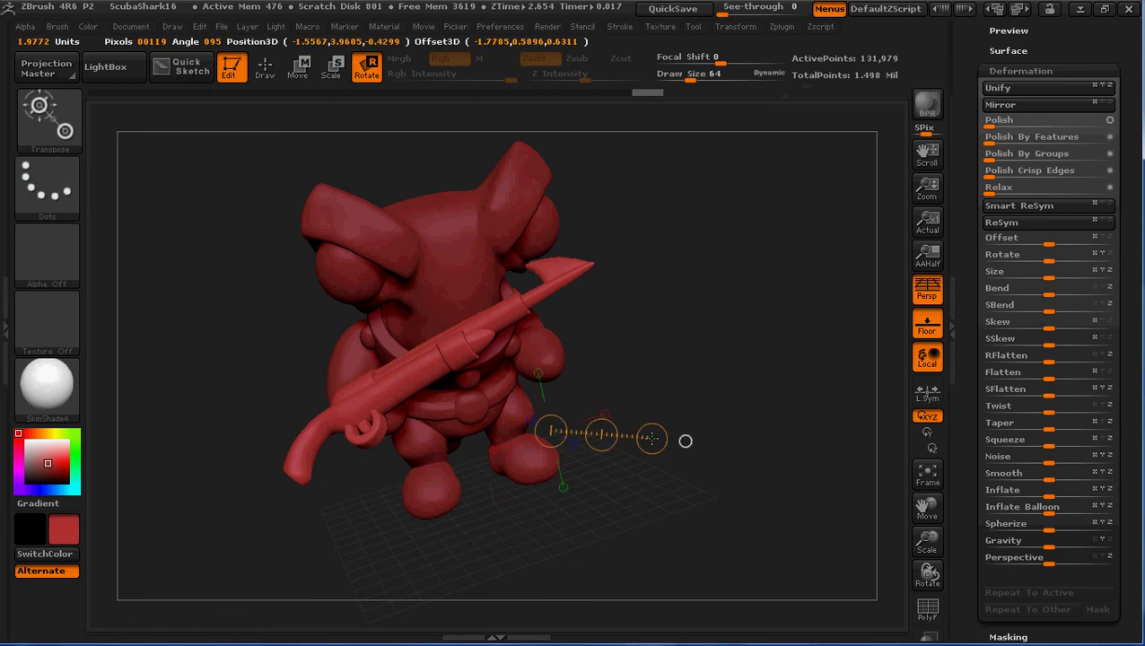
drag(364, 386, 590, 270)
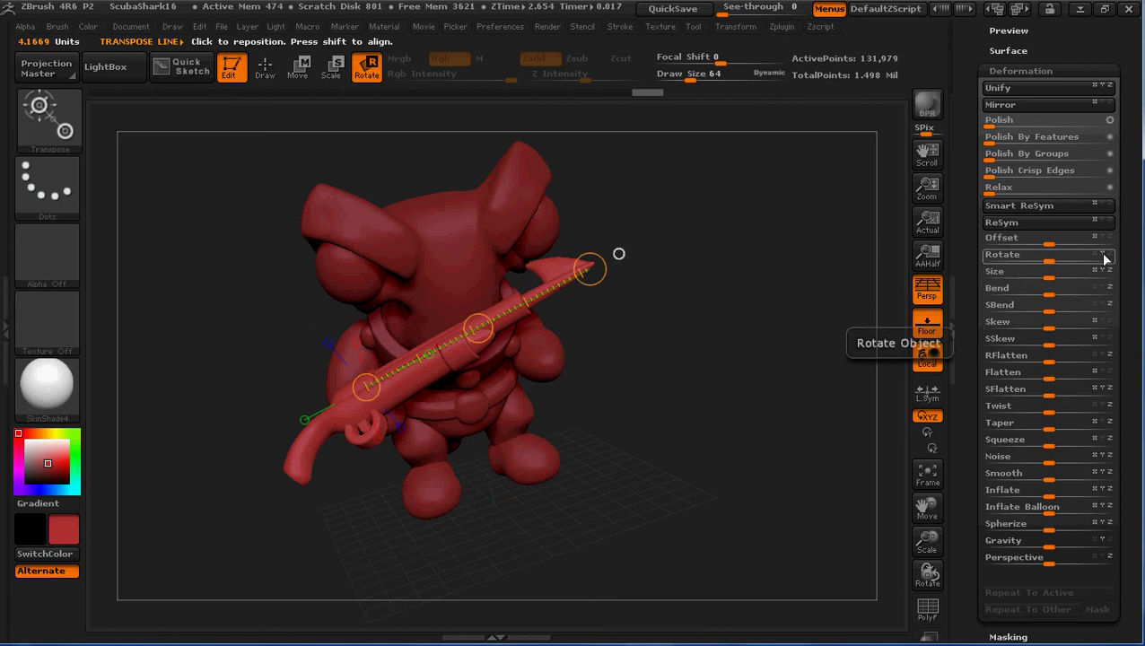
mouse_move(1046, 256)
mouse_down()
mouse_move(1079, 256)
mouse_move(1061, 249)
mouse_up()
drag(621, 345, 490, 235)
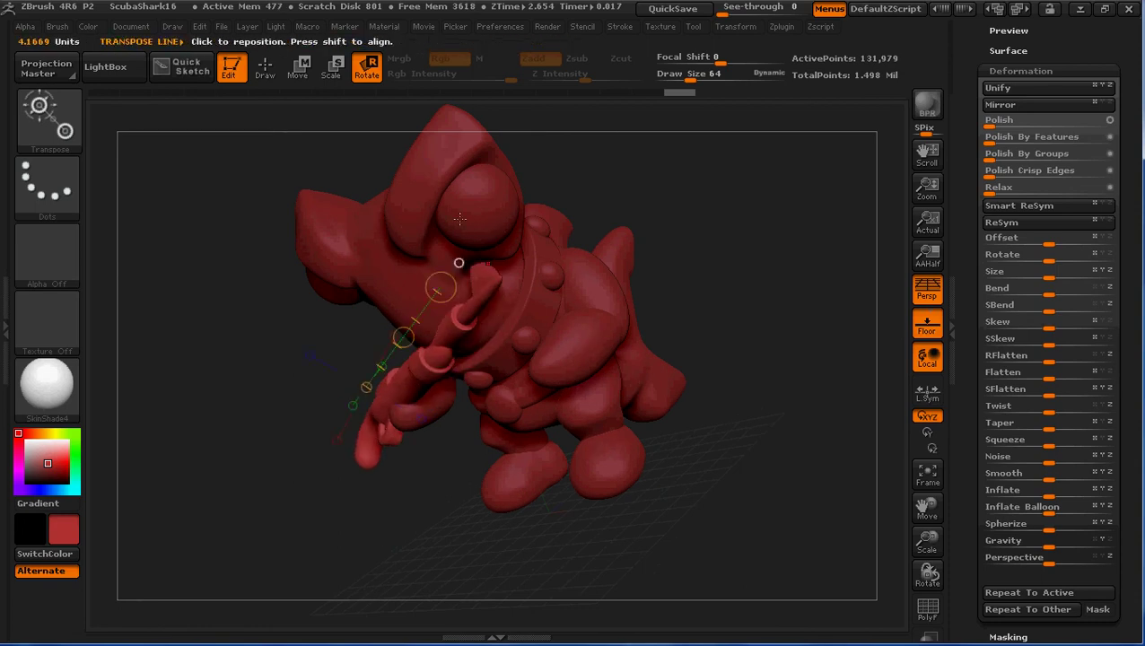
Step: Shift the gun sideways across the shark's torso with Transpose Move, adjusting its position from front and side views
click(301, 72)
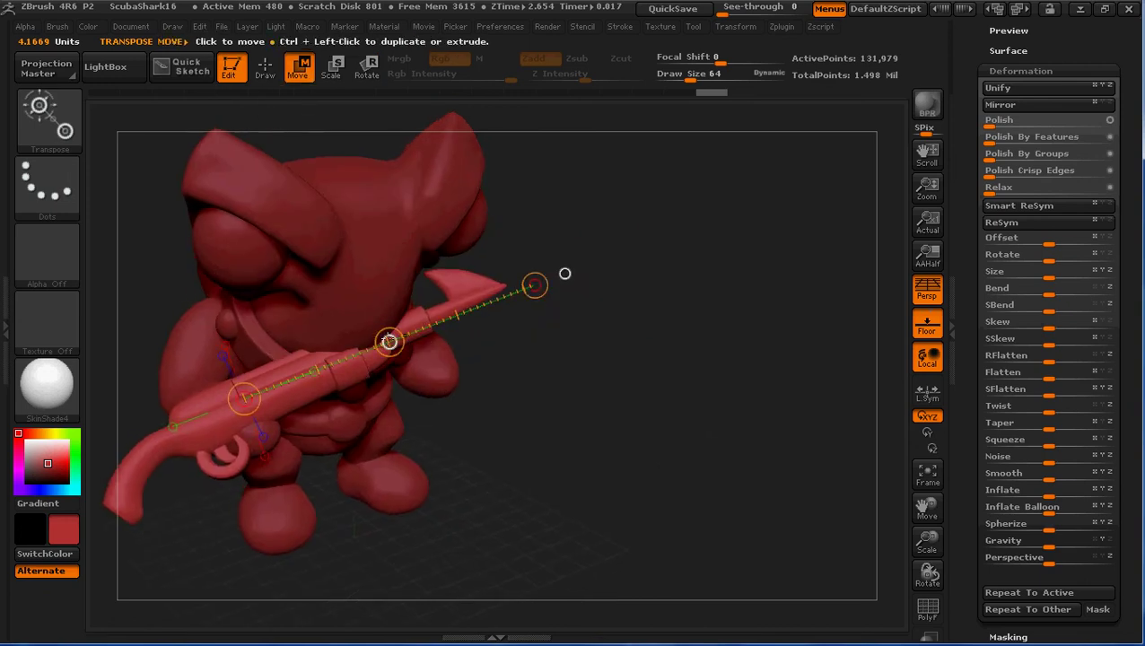
drag(389, 341, 531, 357)
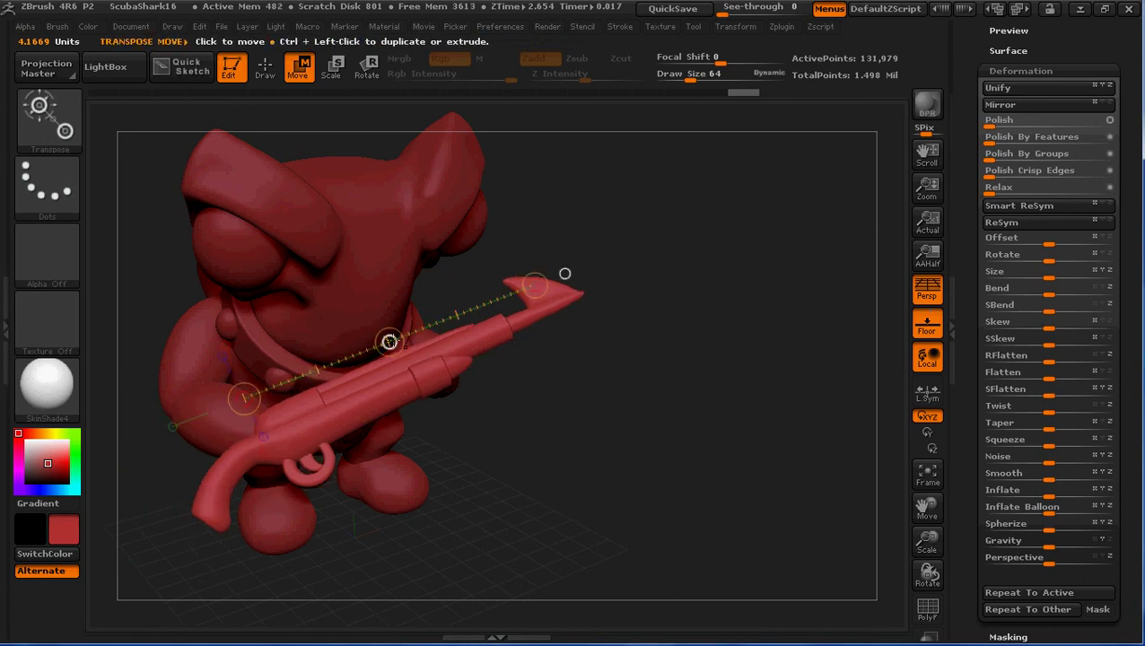
drag(388, 344, 401, 341)
drag(506, 475, 502, 473)
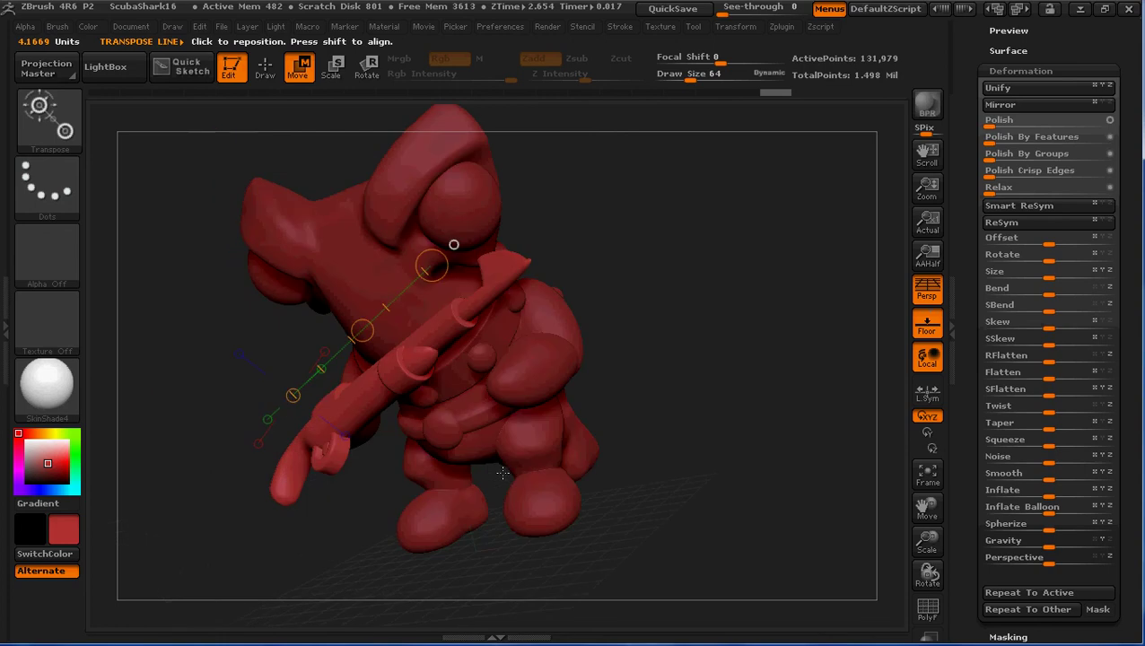
drag(362, 330, 399, 334)
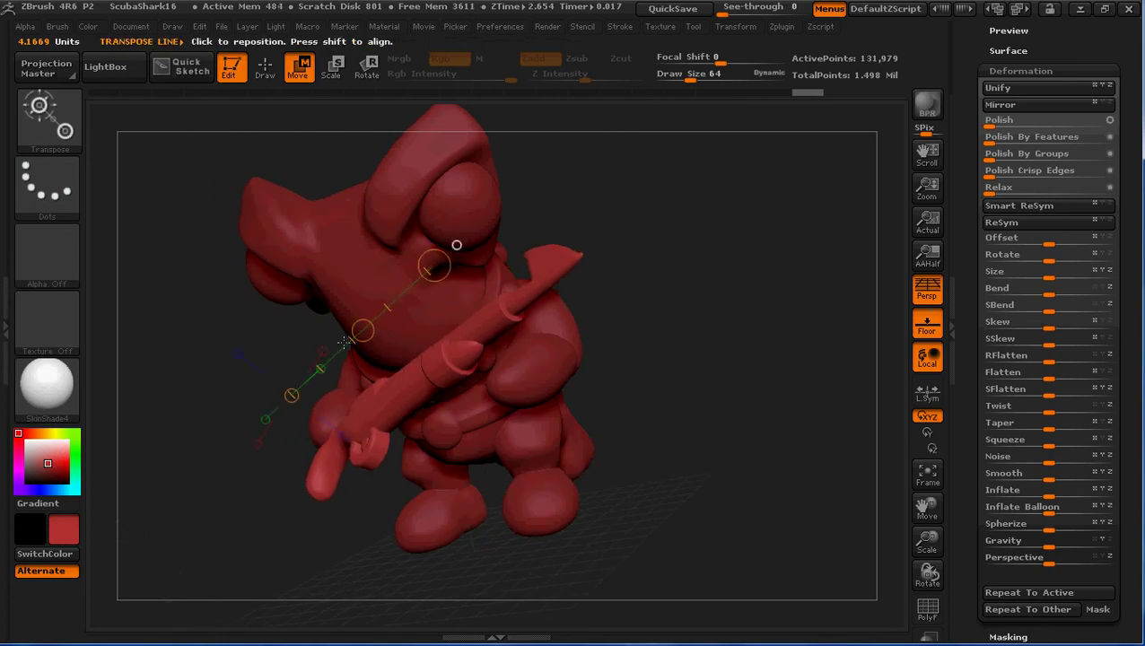
drag(230, 352, 257, 367)
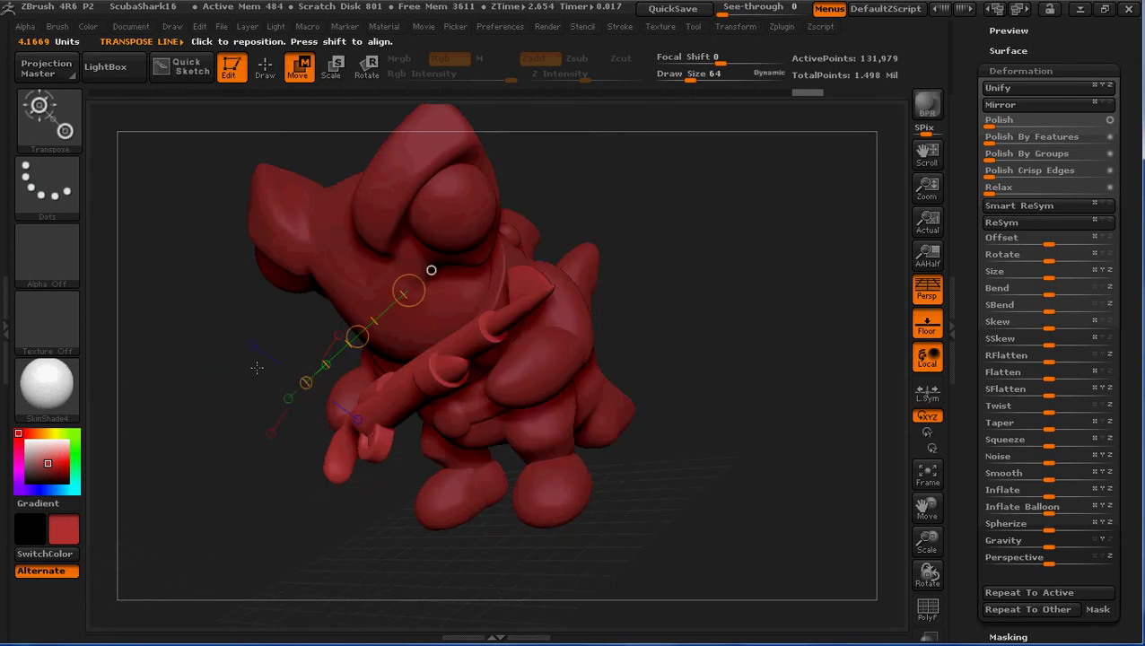
Step: Readjust the gun's tilt against the chest with Transpose Rotate from a side view
click(366, 68)
drag(420, 295, 431, 308)
drag(249, 347, 214, 282)
mouse_move(362, 272)
mouse_down()
mouse_move(410, 286)
mouse_move(387, 286)
mouse_move(383, 271)
mouse_up()
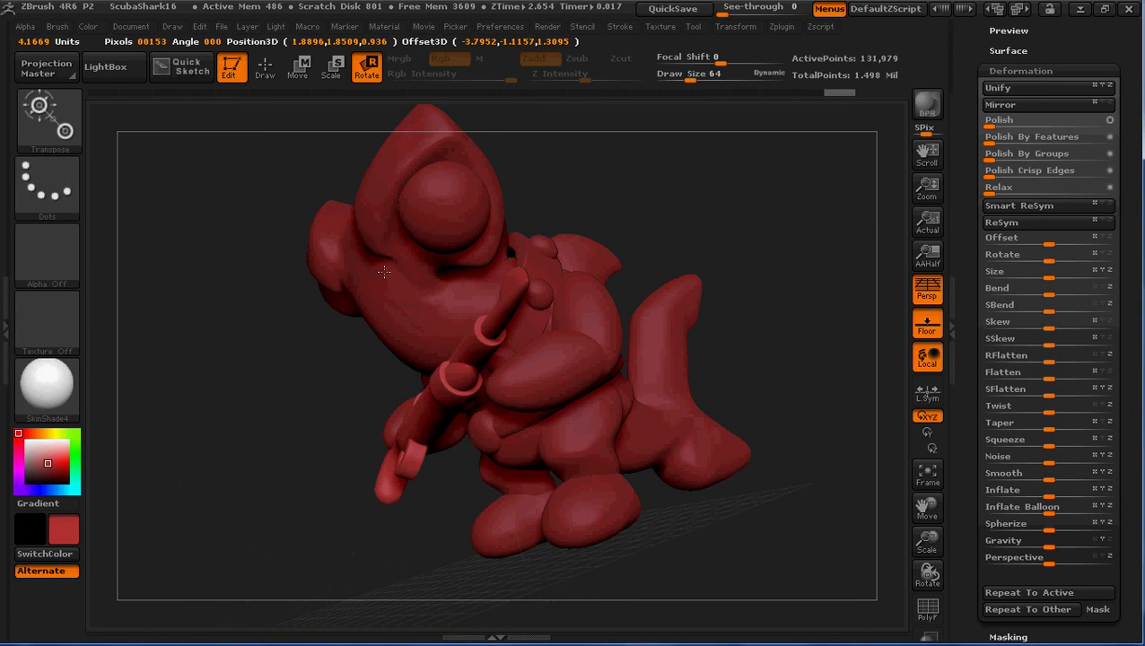
drag(250, 394, 283, 352)
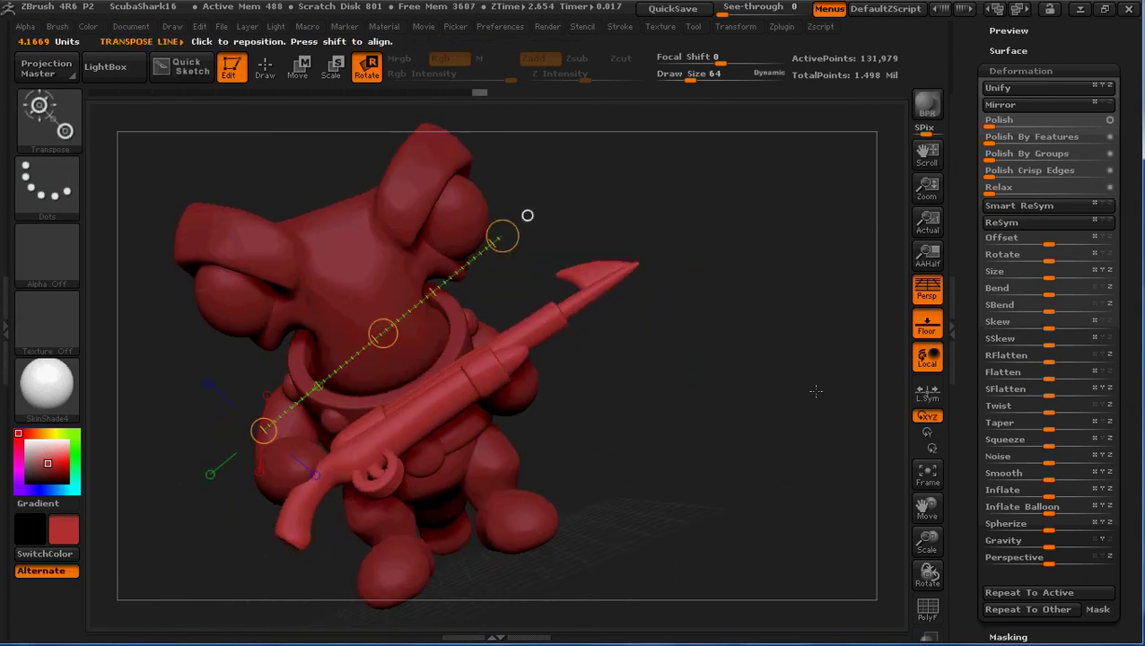
Step: Fine-tune the gun's angle with the Rotate deformation and nudge its position with Offset
drag(1070, 256, 1062, 254)
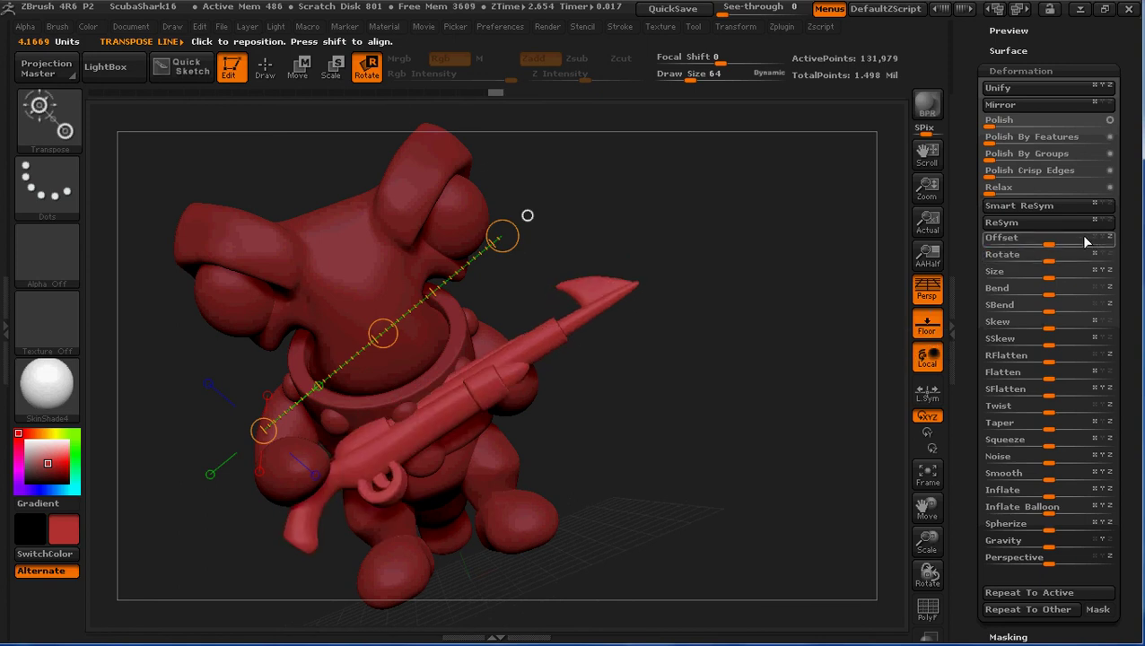
mouse_move(1085, 240)
mouse_down()
mouse_move(1070, 241)
mouse_move(1086, 241)
mouse_up()
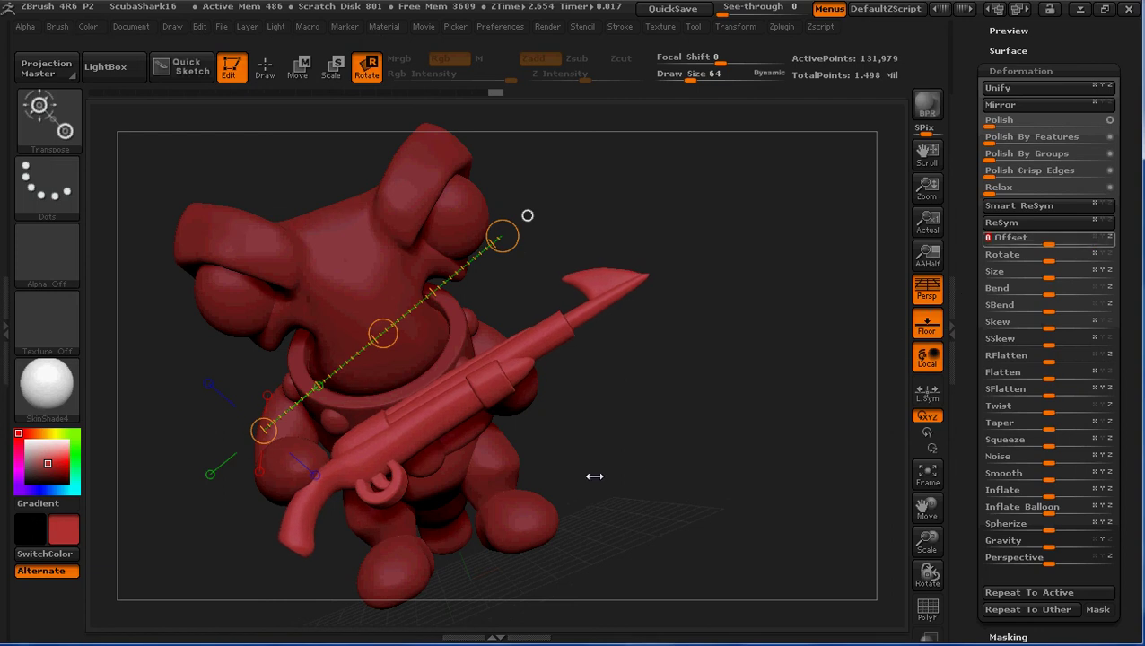
mouse_move(594, 476)
mouse_down()
mouse_move(663, 476)
mouse_move(580, 484)
mouse_up()
drag(484, 485, 594, 506)
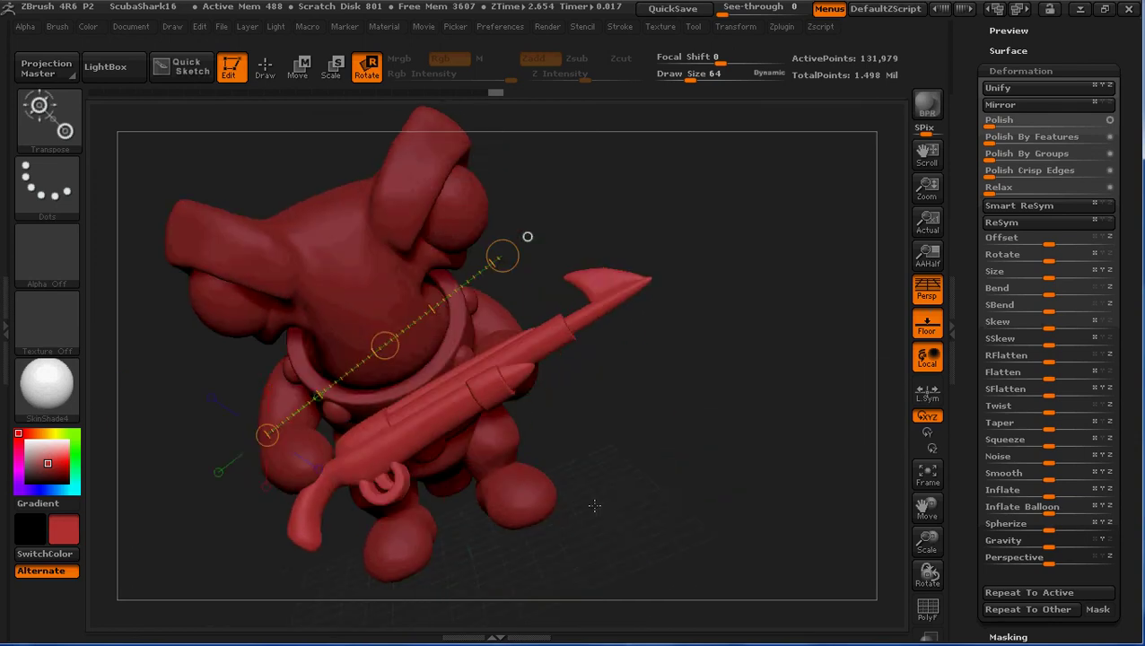
Step: Return to Draw mode and delete the reposed gun subtool PM3D_Cylinder3D1_2, accepting the non-undoable operation
click(265, 66)
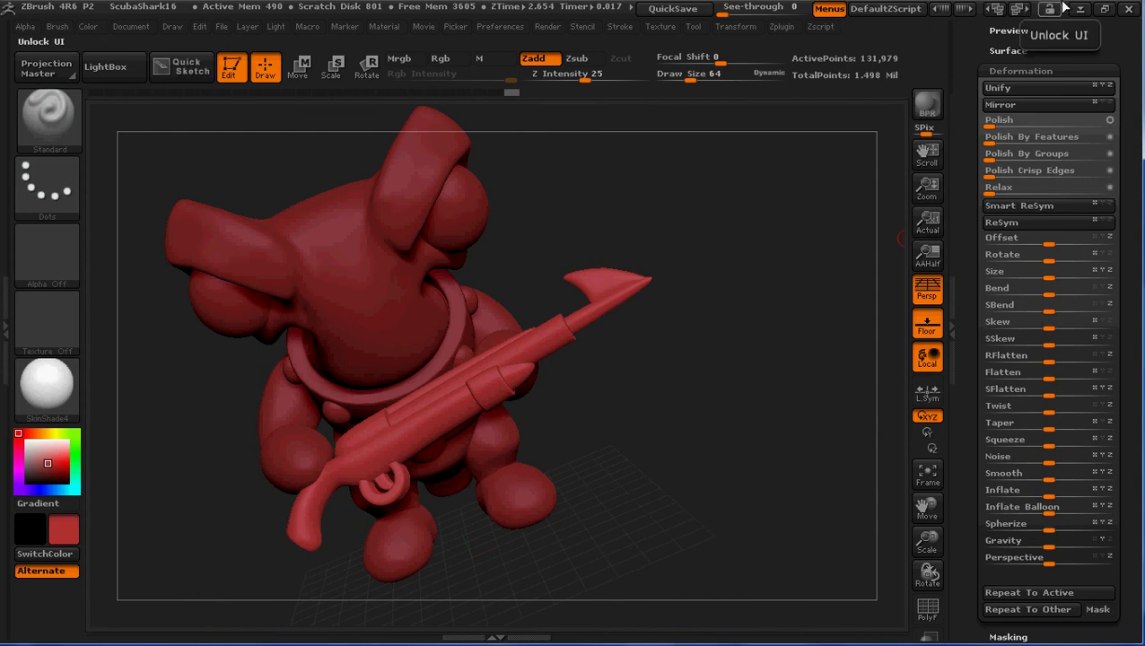
drag(1138, 156, 1138, 225)
scroll(1138, 224, up, 5)
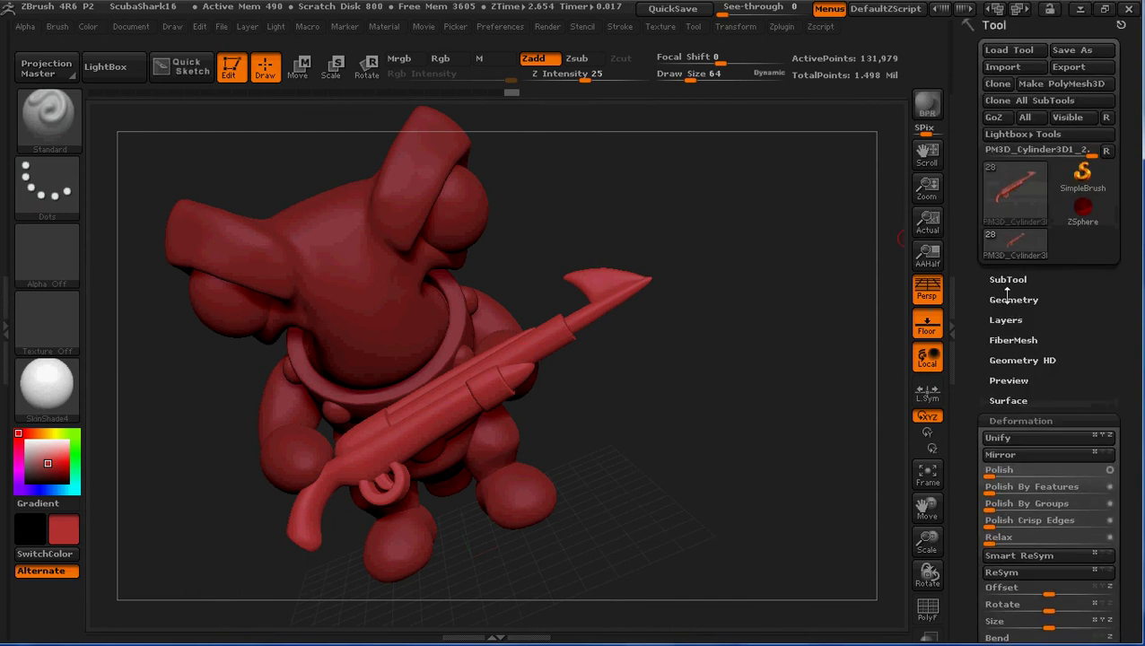
click(1008, 279)
scroll(1023, 225, down, 5)
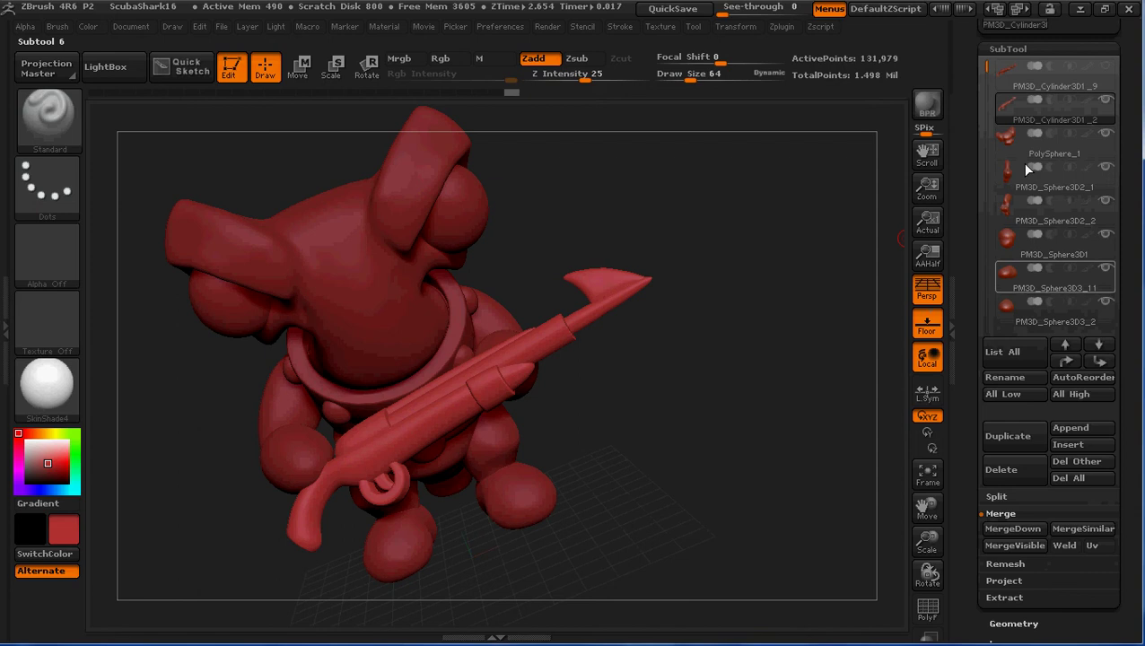
click(1013, 141)
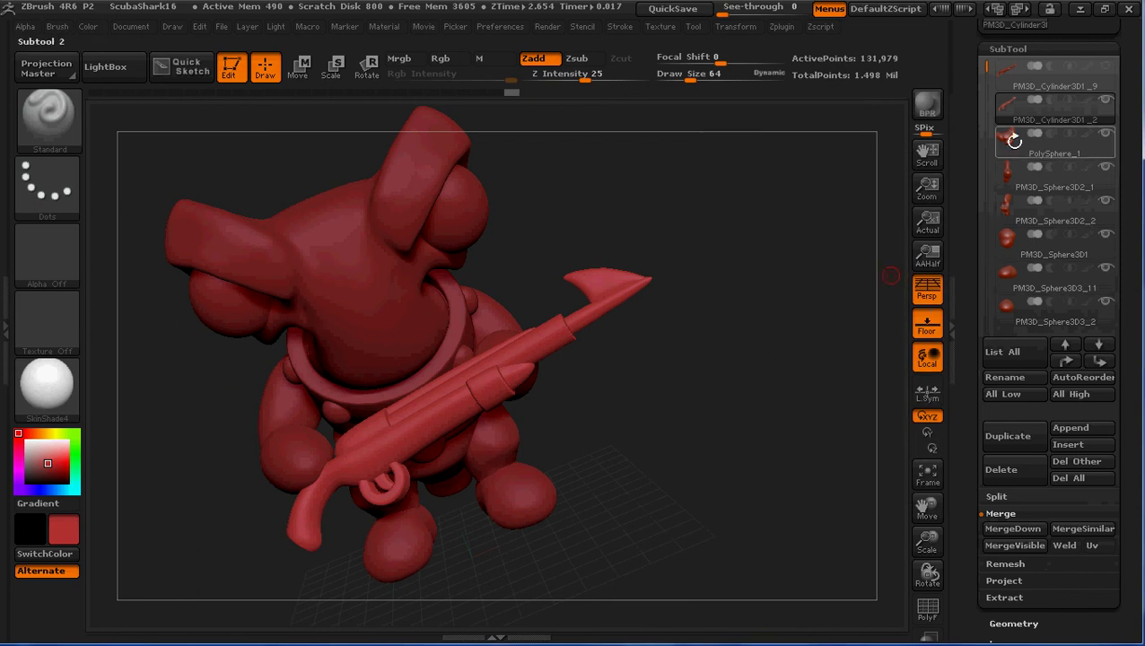
mouse_move(1014, 141)
click(1082, 120)
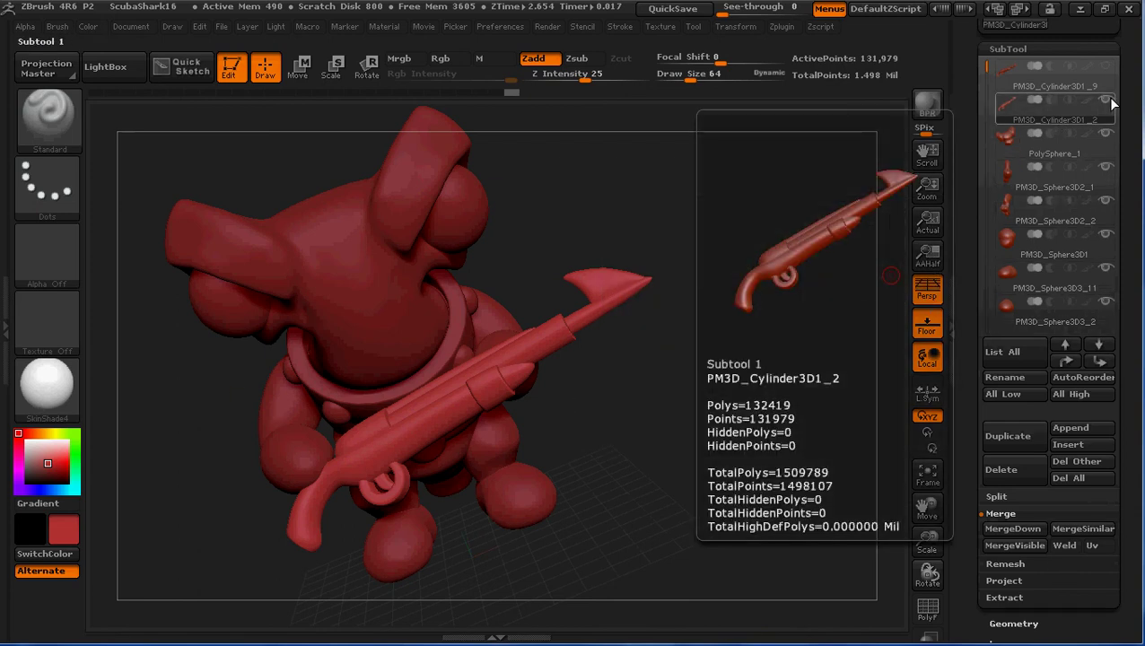
click(1015, 467)
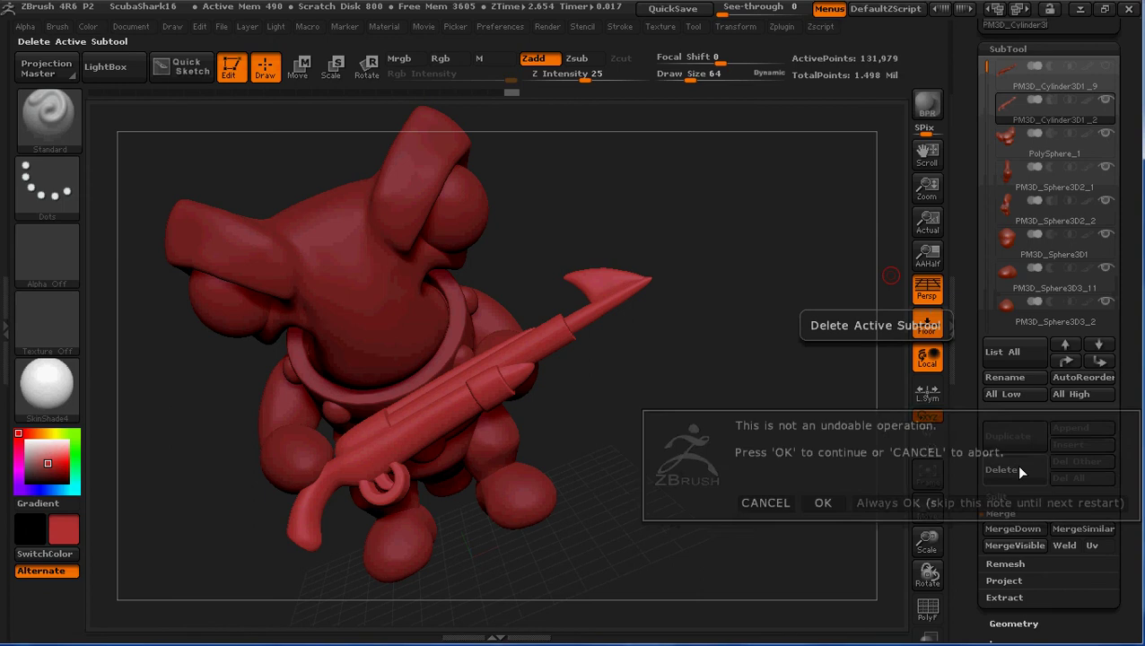
click(821, 503)
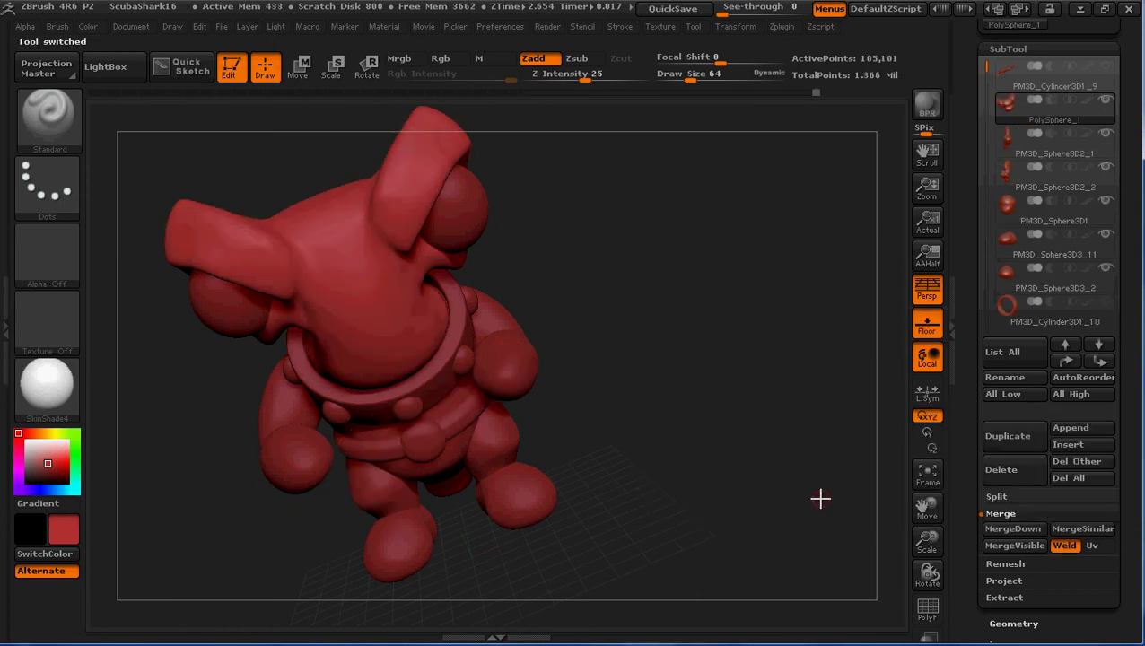
Step: Show the hidden gun subtool PM3D_Cylinder3D1_9 and inspect its pose against the shark from the front and sides
click(1104, 63)
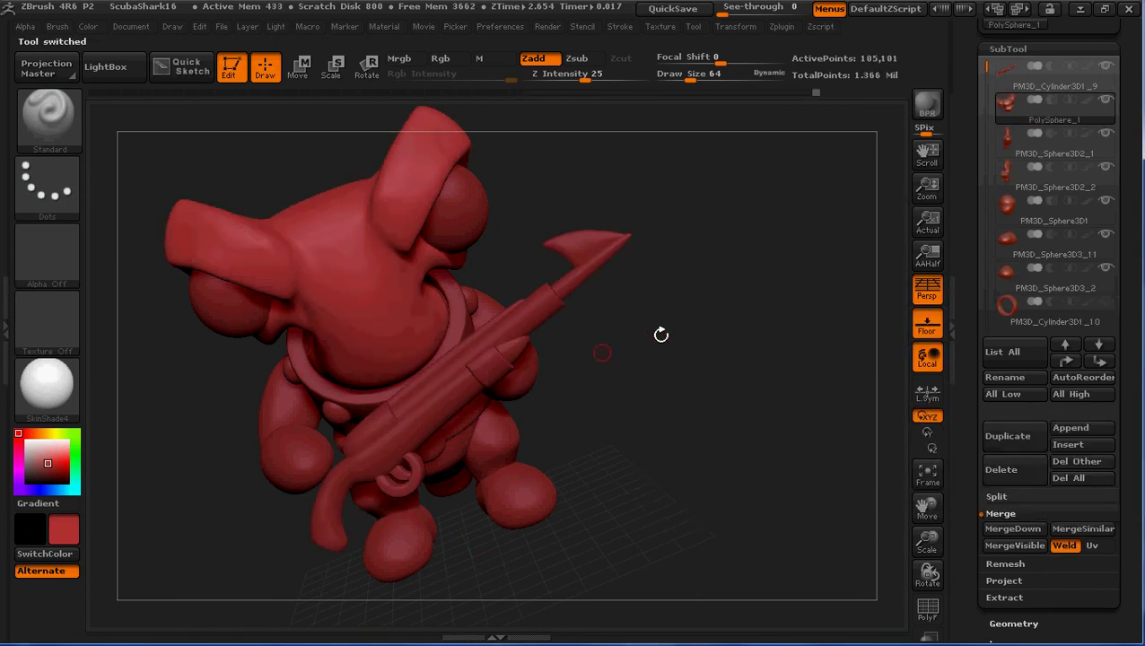
drag(662, 335, 745, 292)
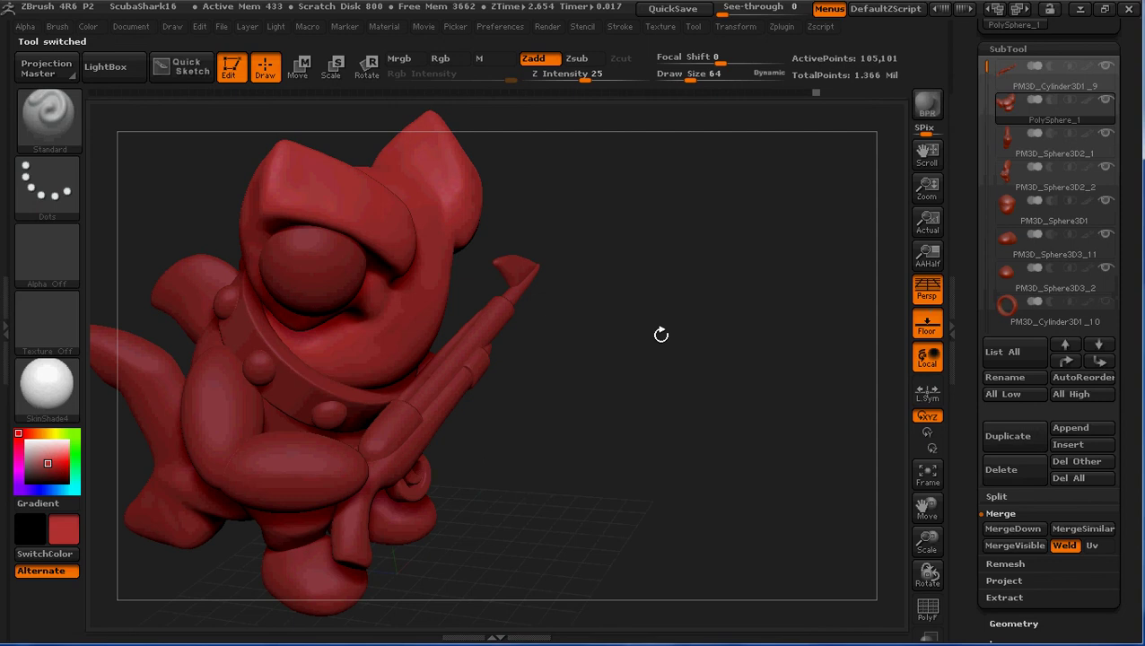
drag(661, 335, 586, 315)
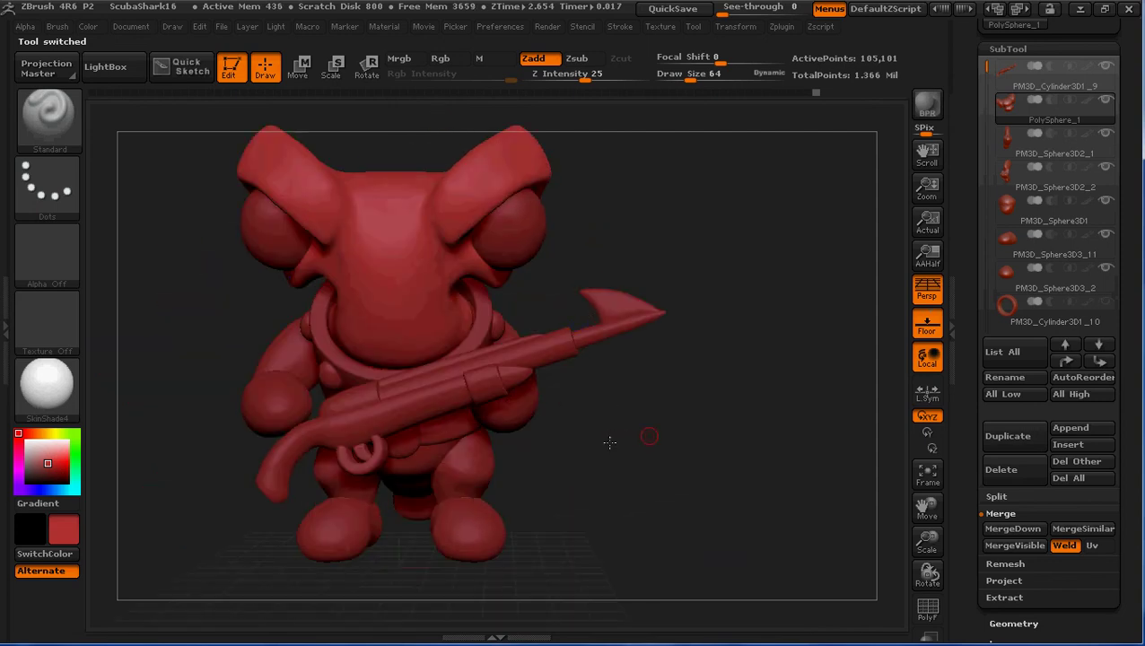
drag(610, 442, 605, 441)
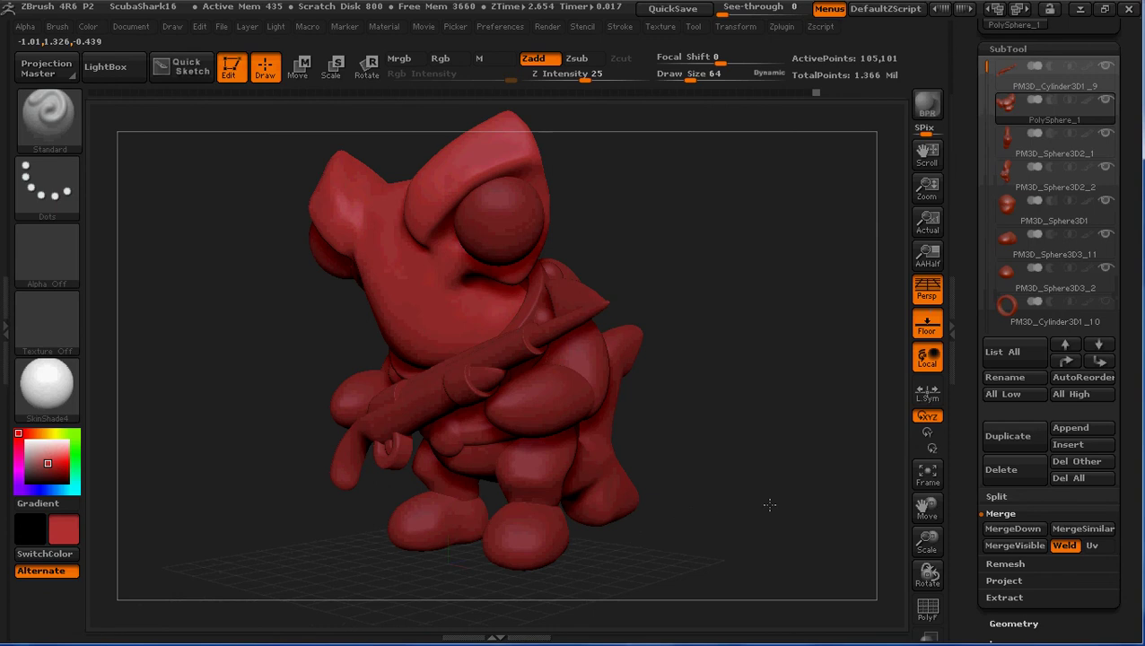
Step: Adjust both forearms, PM3D_Sphere3D3_4 and PM3D_Sphere3D3_5, to the gun with Transpose Rotate lines running from each elbow toward the hand
drag(769, 506, 628, 430)
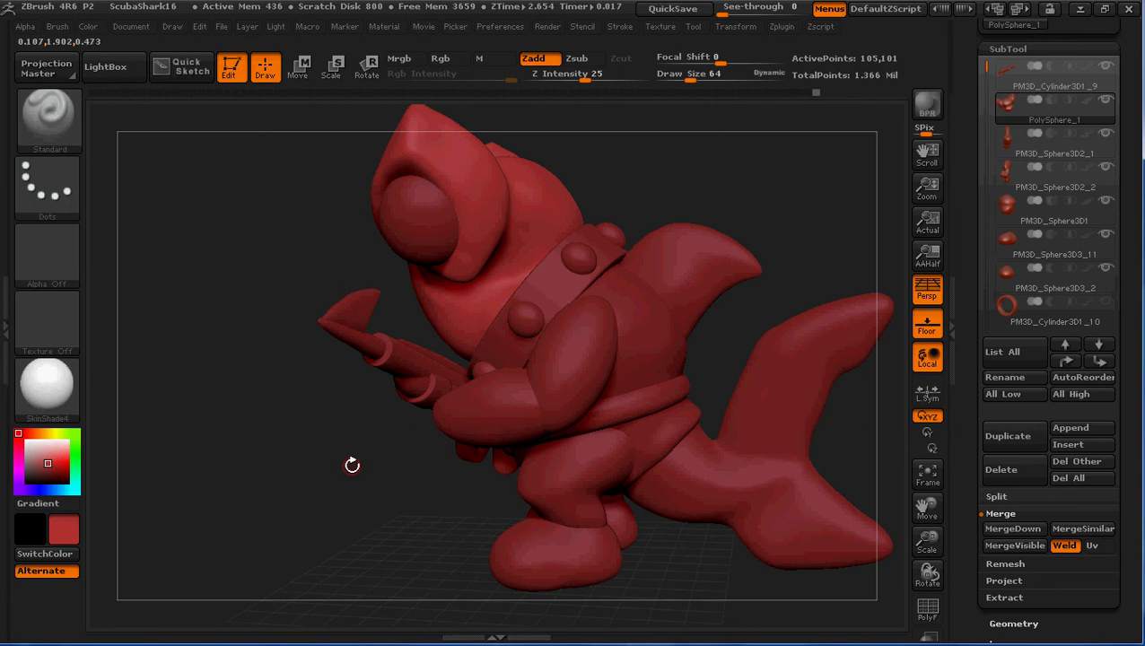
drag(368, 471, 393, 463)
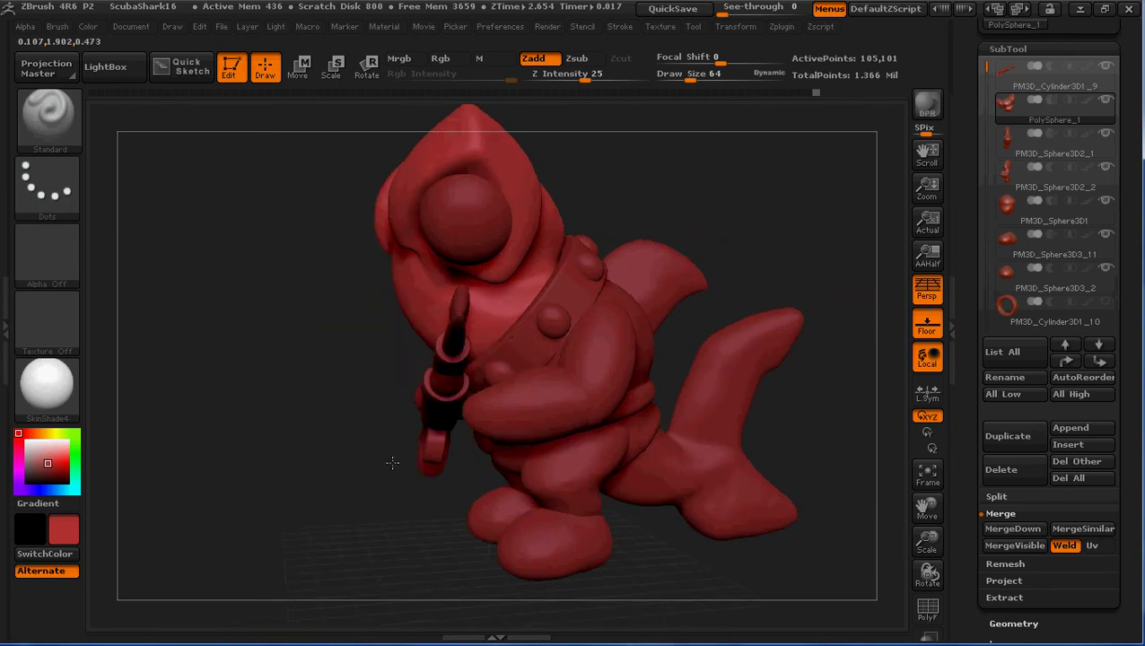
alt+click(545, 399)
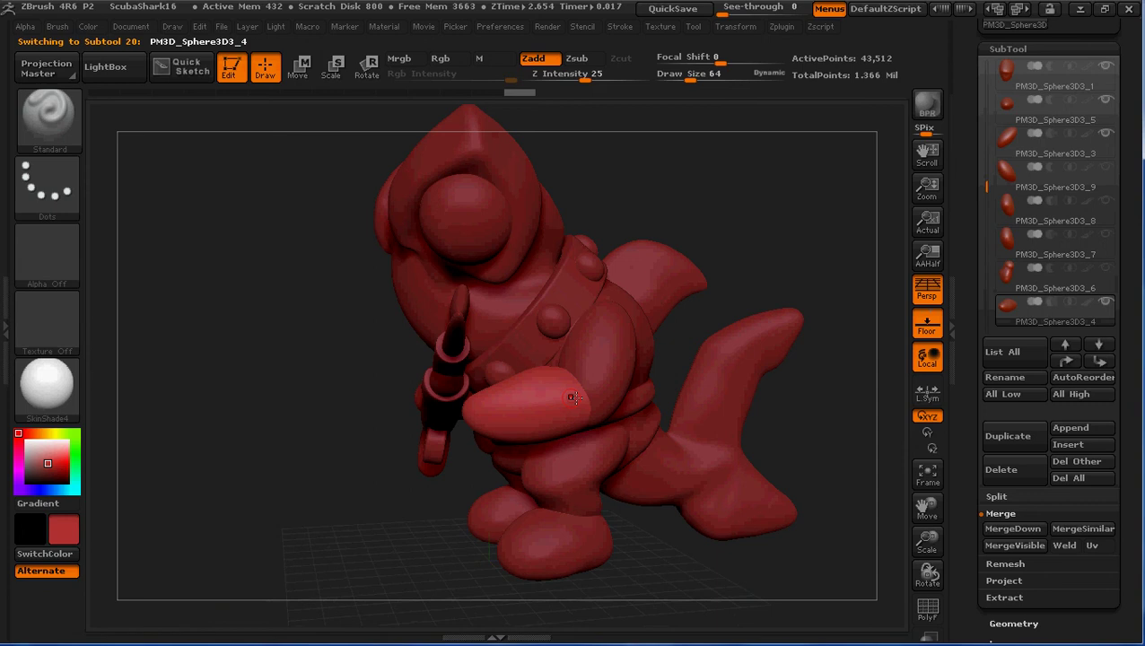
click(367, 67)
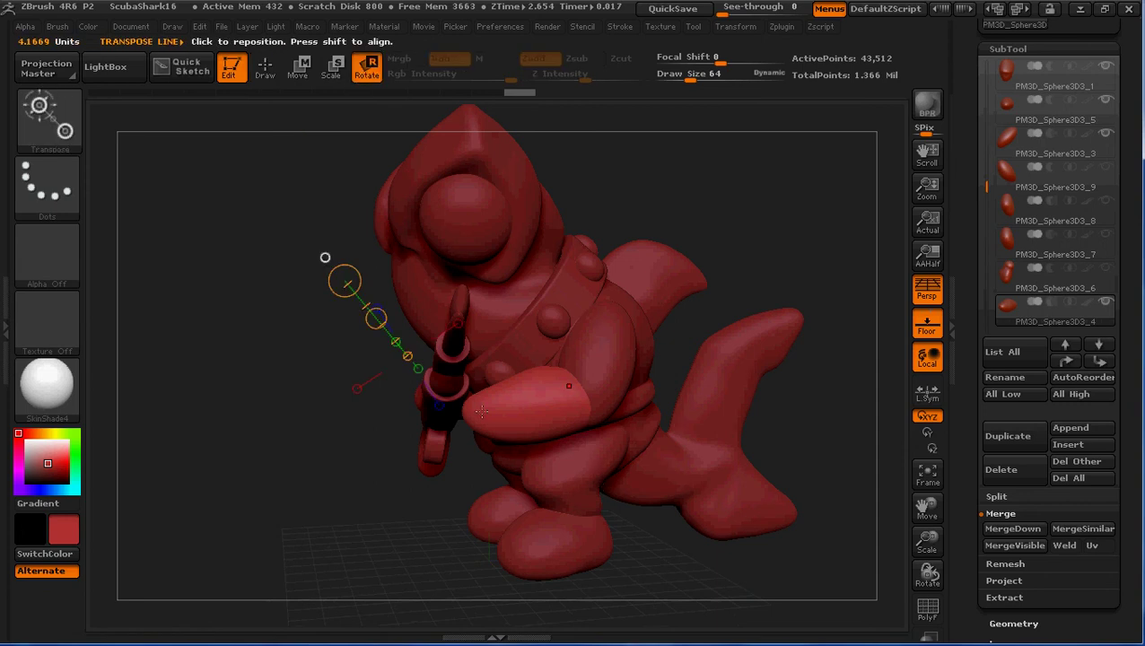
drag(569, 386, 406, 414)
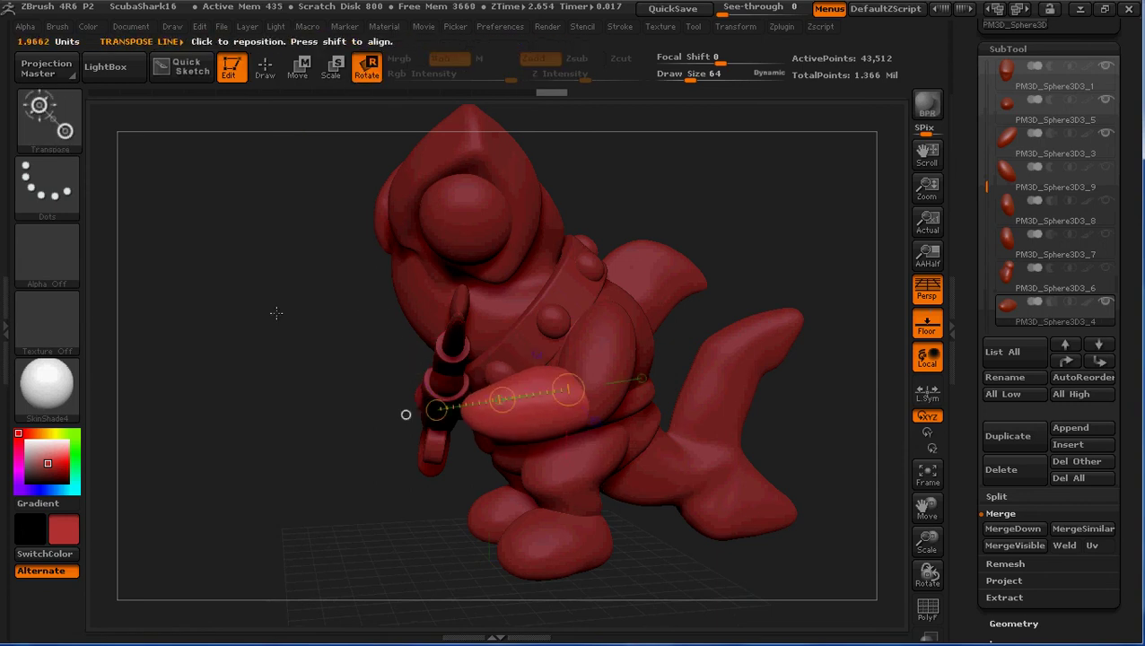
drag(277, 312, 357, 407)
alt+click(274, 376)
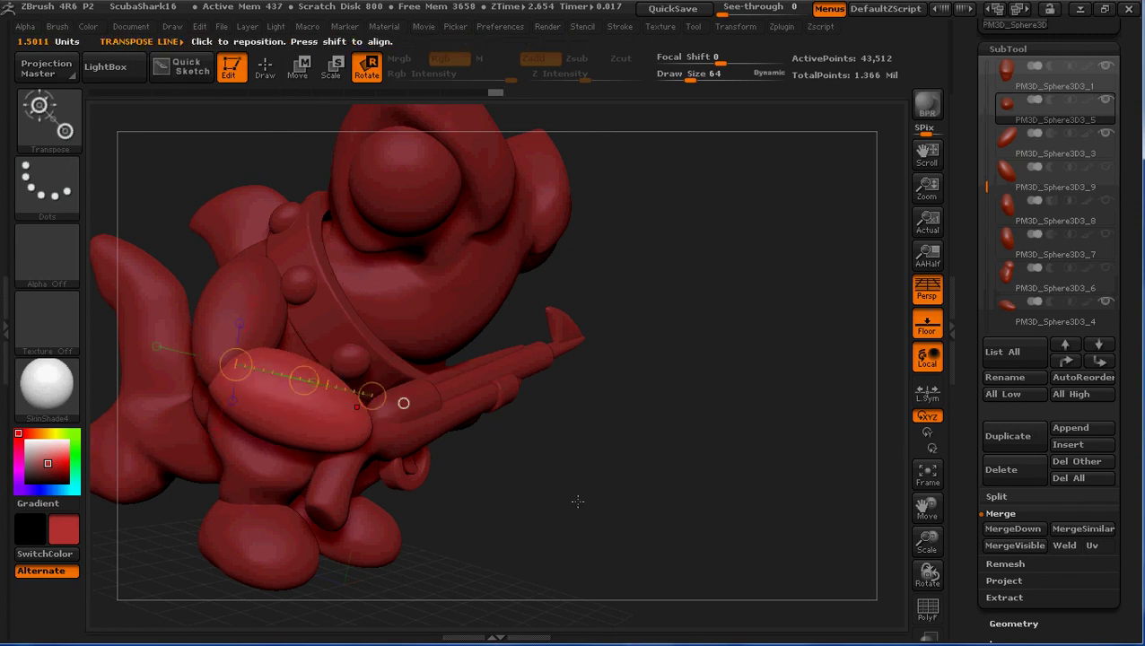
drag(616, 446, 583, 437)
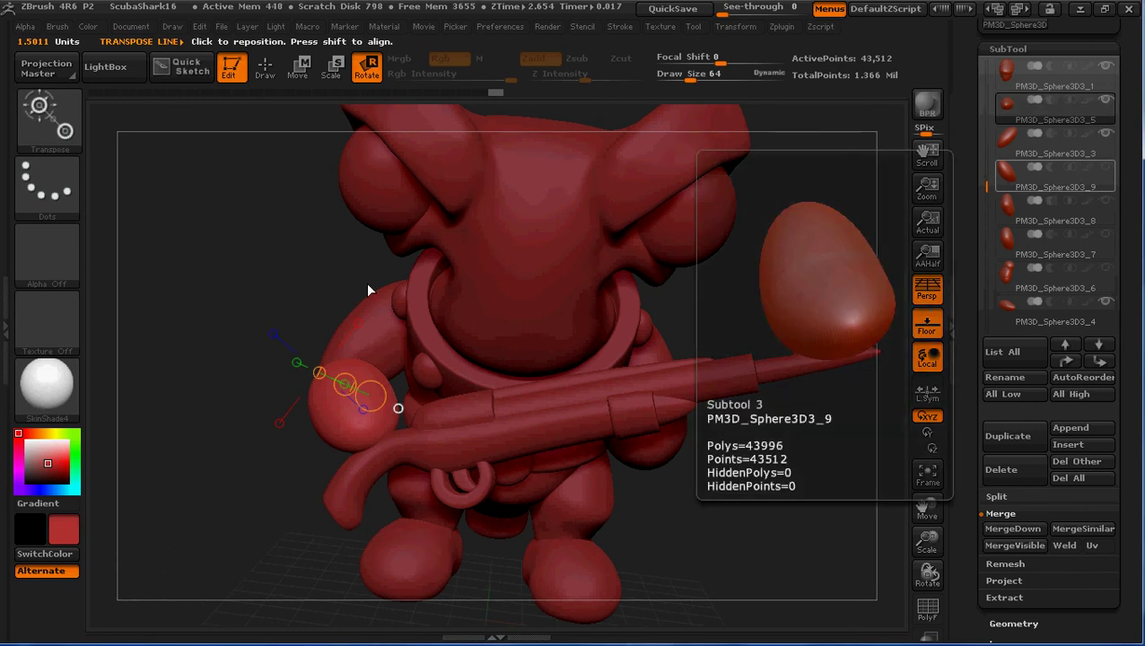
Step: Duplicate the eyeball subtool PM3D_Sphere3D1_1 and move the copy to the end of the forearm at the gun's grip
alt+click(376, 182)
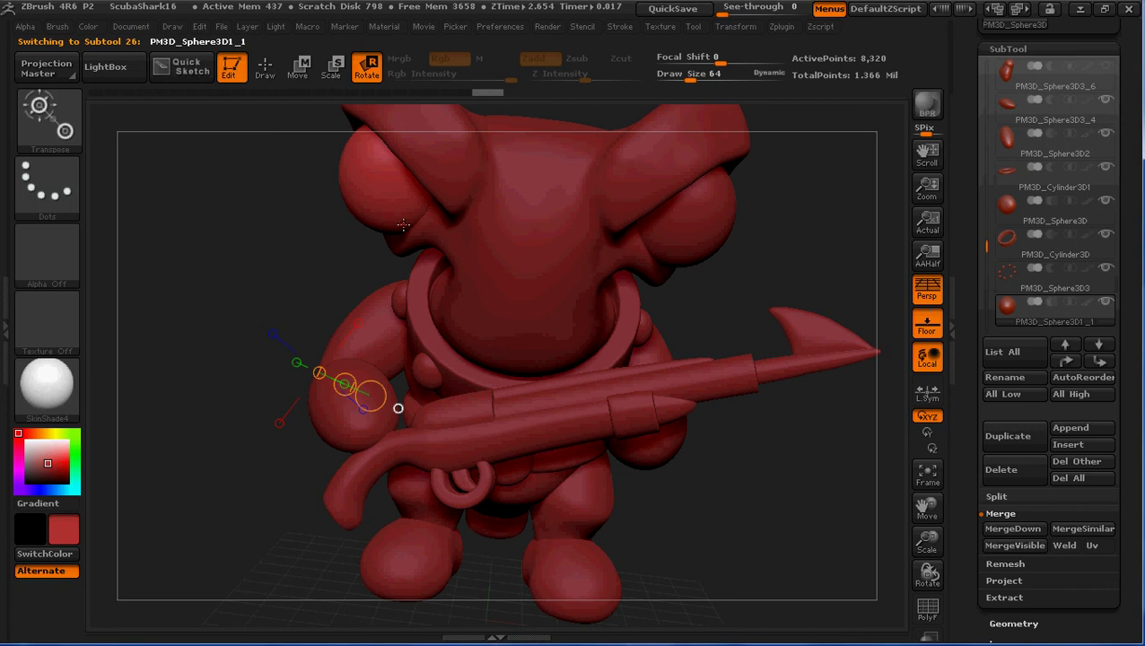
click(1017, 437)
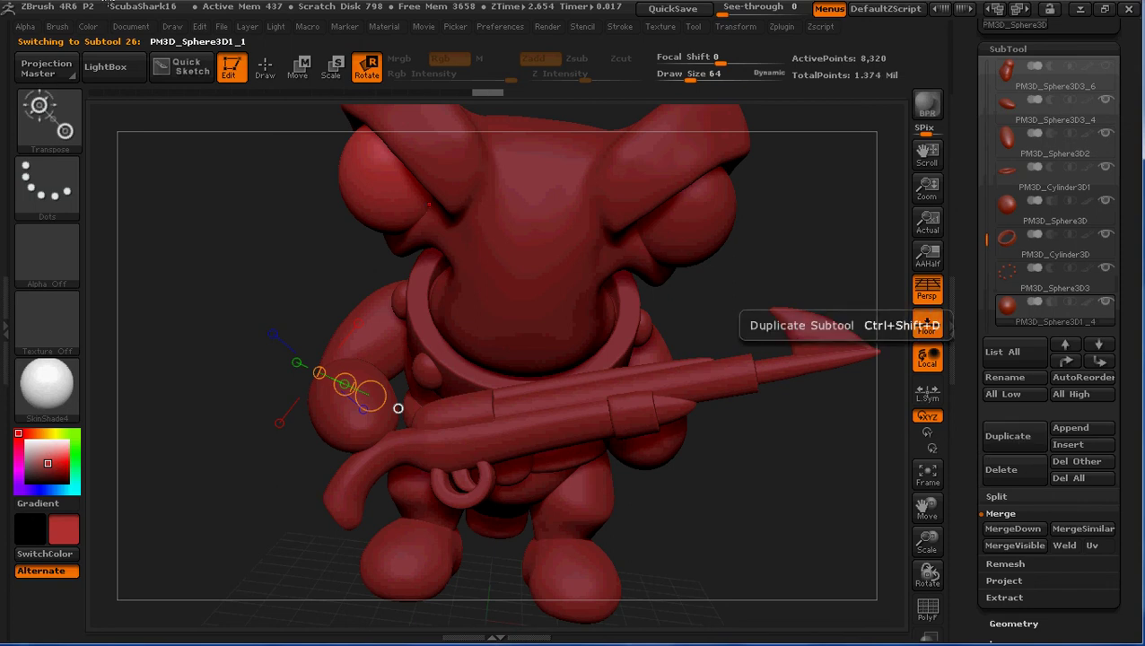
click(297, 66)
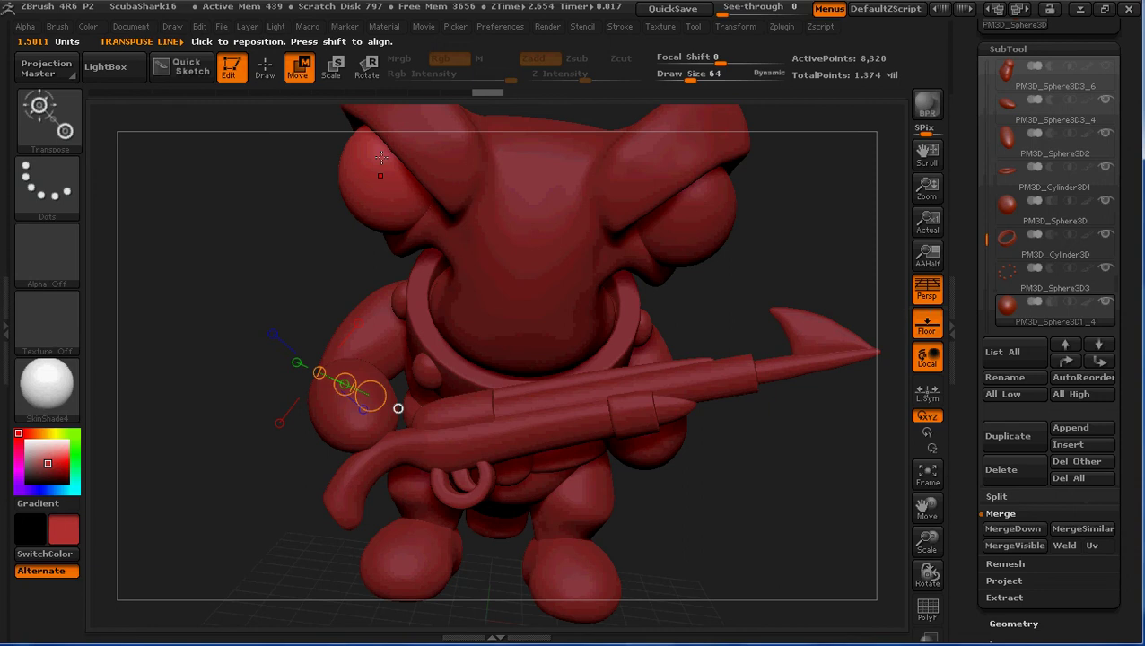
drag(381, 158, 412, 357)
mouse_move(395, 253)
mouse_down()
mouse_move(335, 459)
mouse_move(380, 526)
mouse_up()
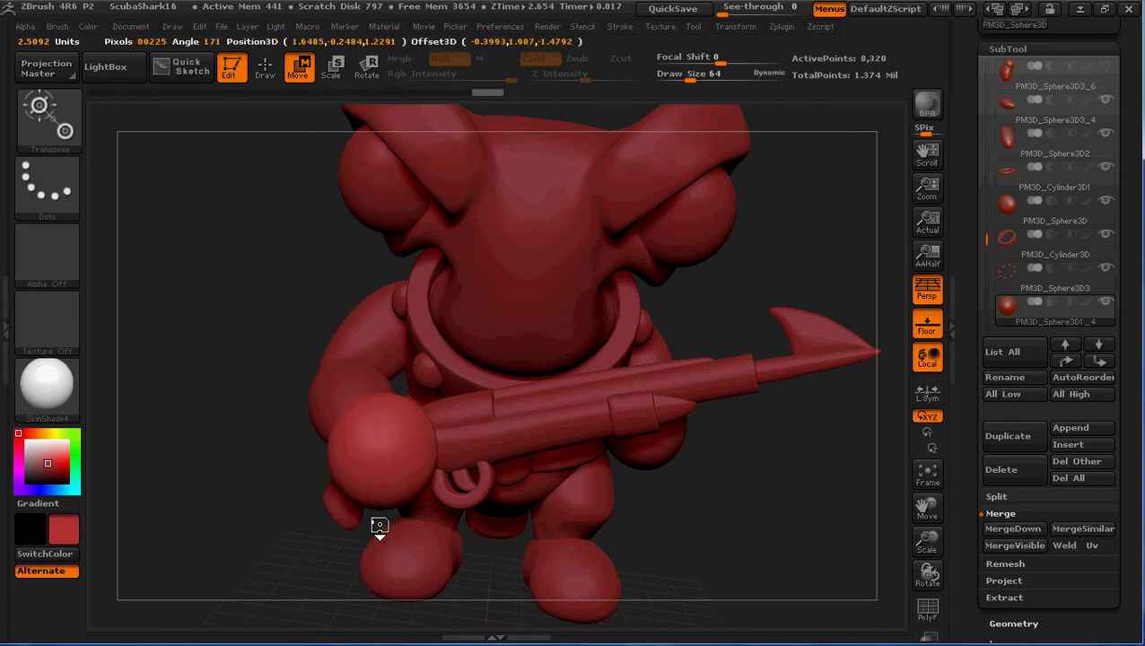
drag(197, 351, 280, 372)
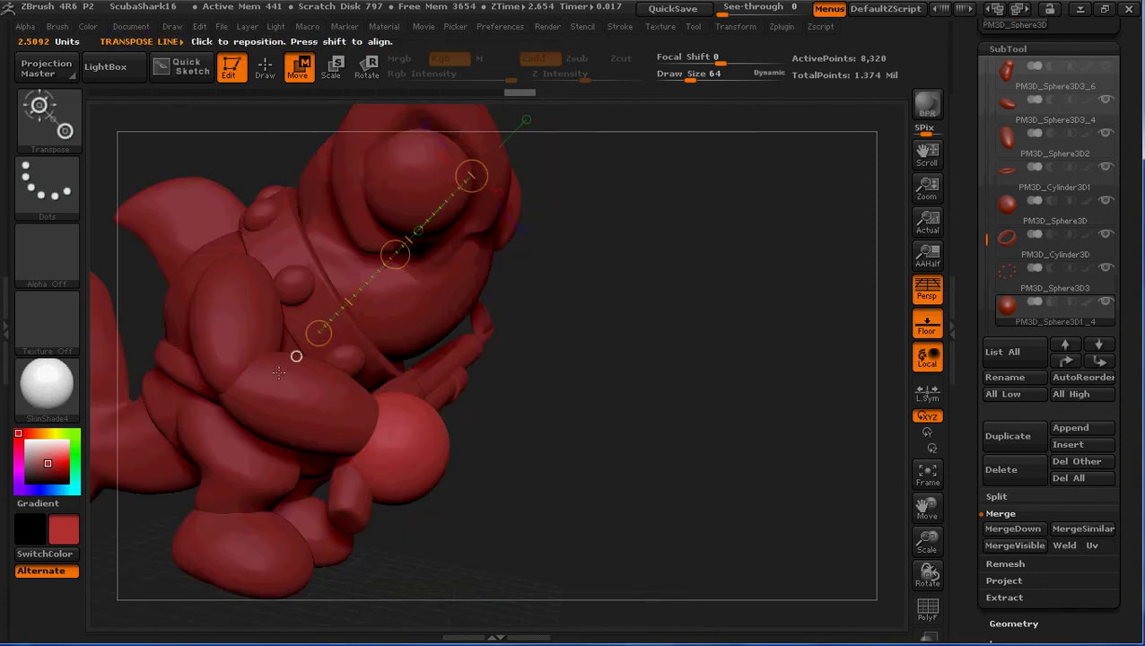
drag(395, 253, 368, 247)
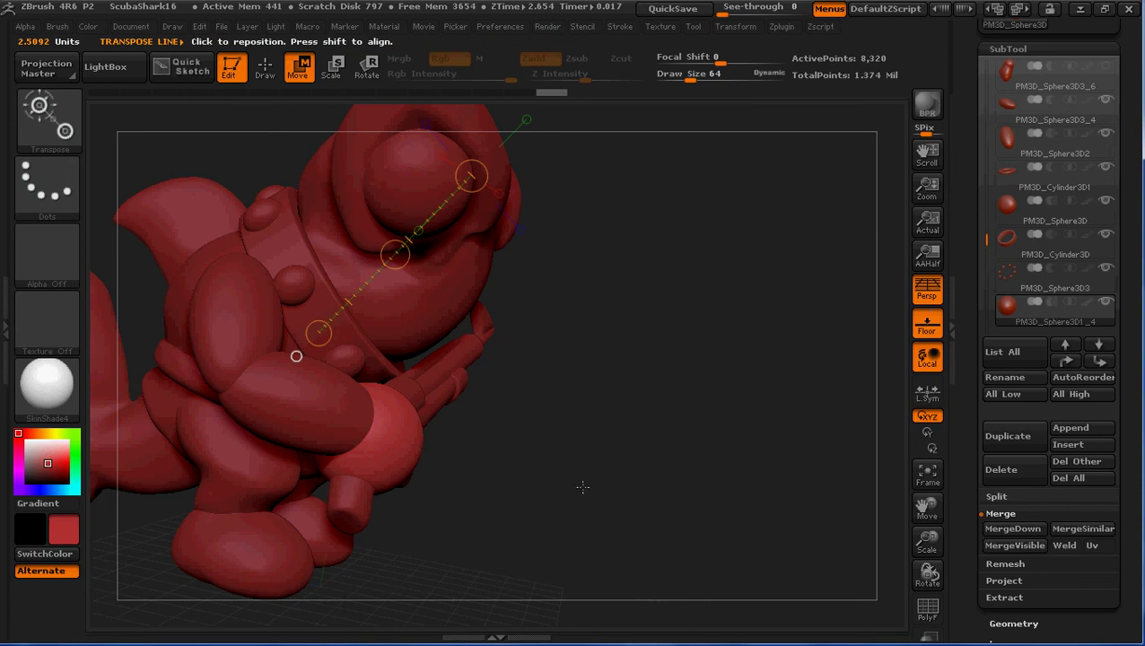
drag(583, 487, 428, 451)
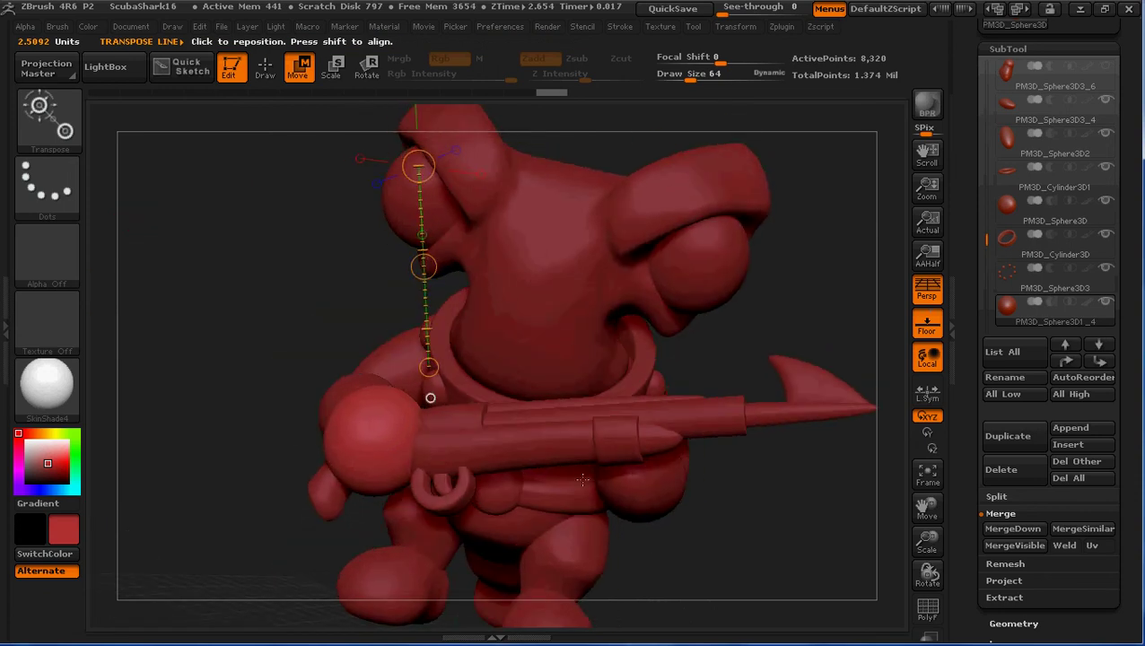
Step: Shrink the duplicated sphere with the Size deformation and move it between the wrist and the gun grip
click(260, 75)
mouse_move(1120, 489)
mouse_down()
mouse_move(1119, 338)
mouse_move(1018, 242)
mouse_move(1074, 401)
mouse_move(1076, 576)
mouse_up()
click(1027, 287)
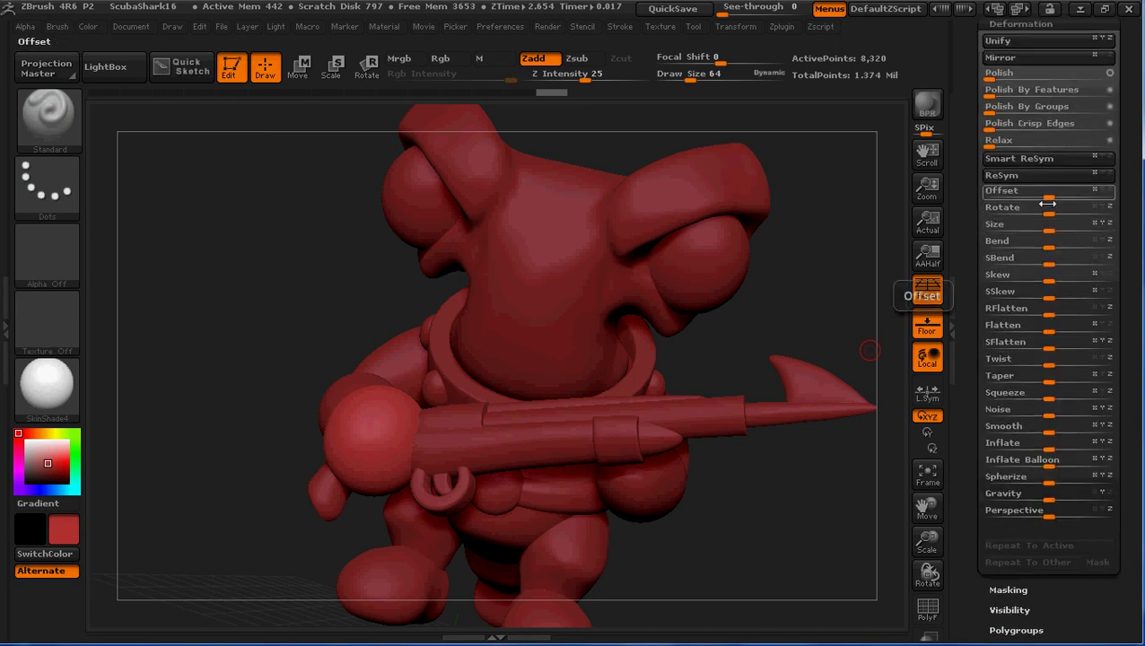
drag(1045, 229, 1022, 225)
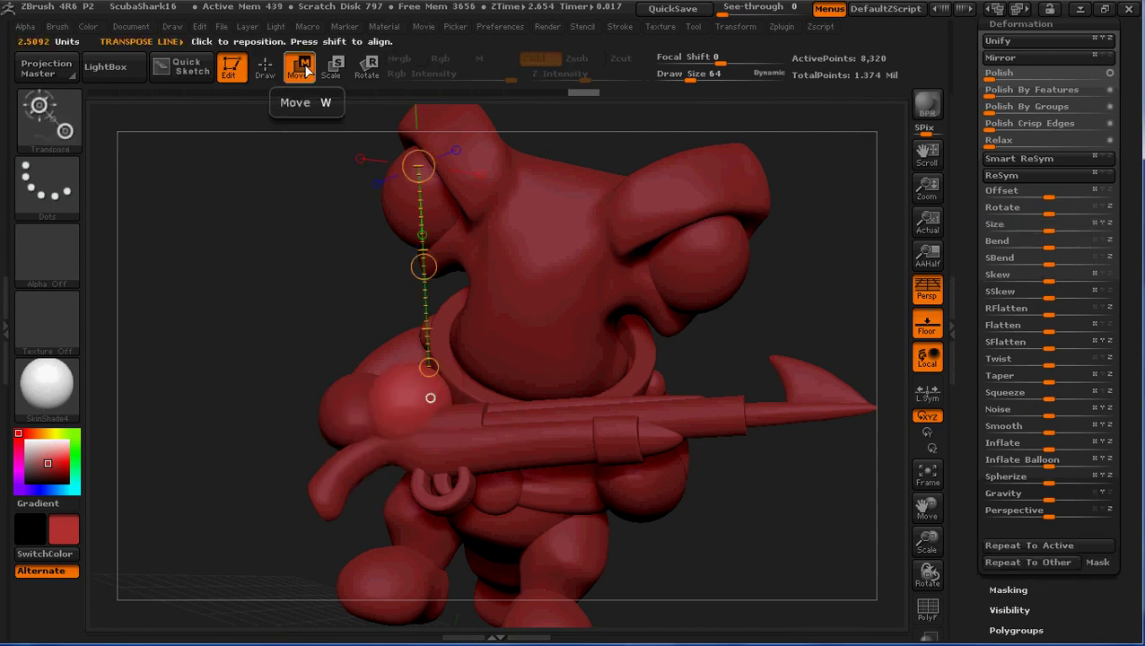
click(304, 68)
drag(427, 268, 383, 287)
drag(269, 409, 248, 363)
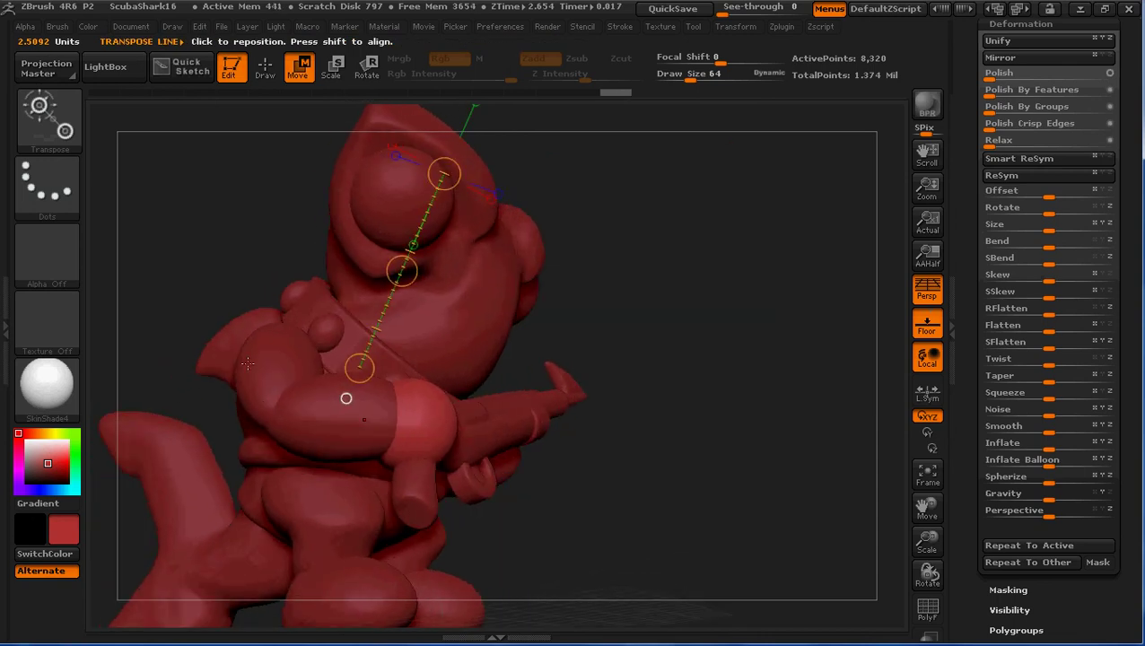
Step: Shape the sphere into a rough palm over the gun grip using the Move brush at draw size 312
click(47, 121)
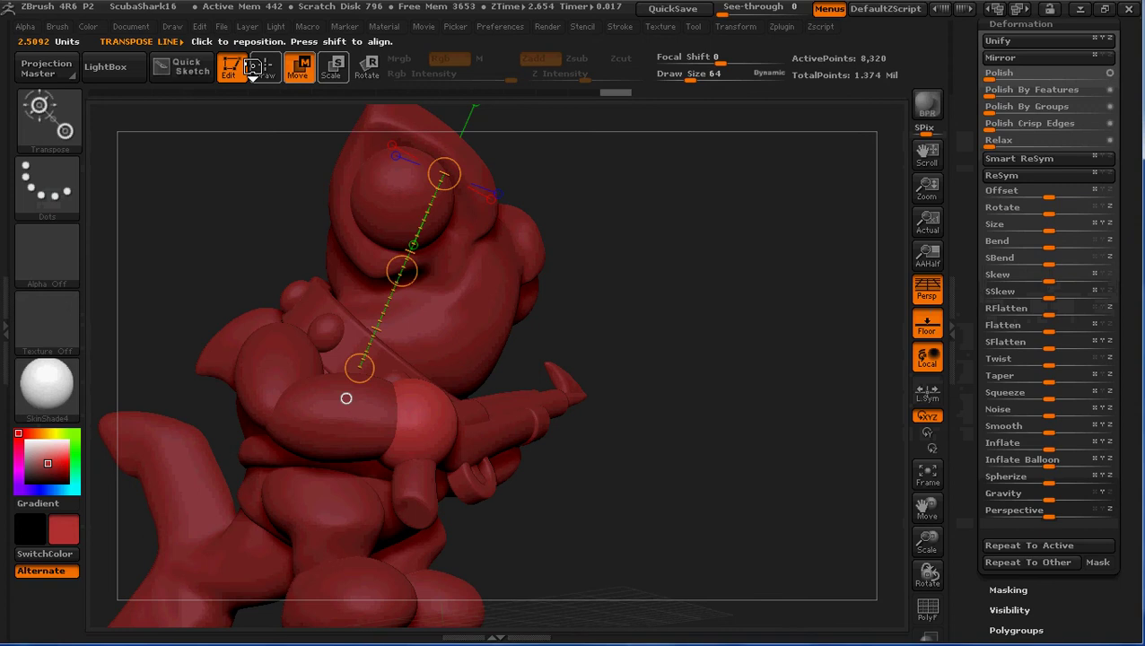
click(265, 70)
click(48, 125)
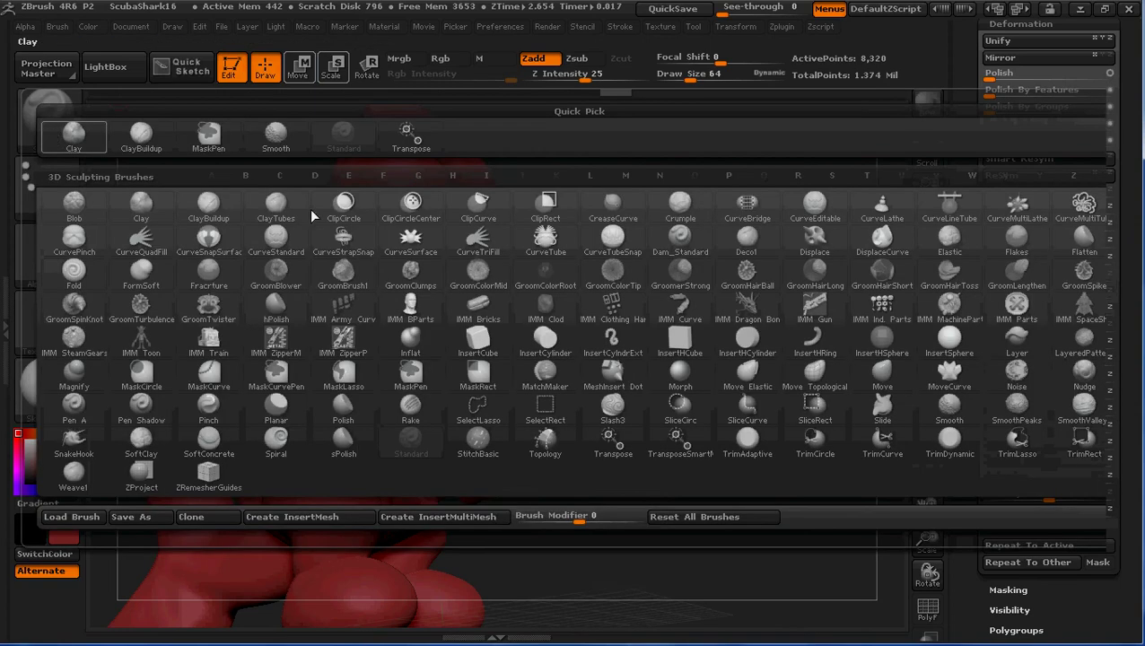
click(1016, 339)
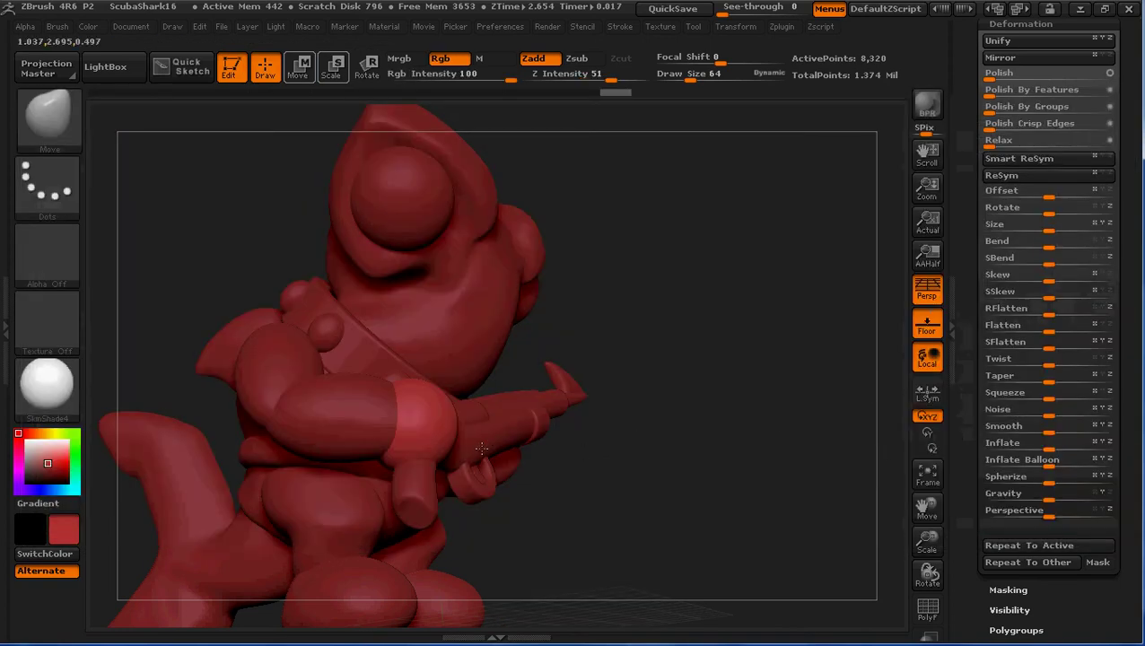
drag(664, 467, 616, 474)
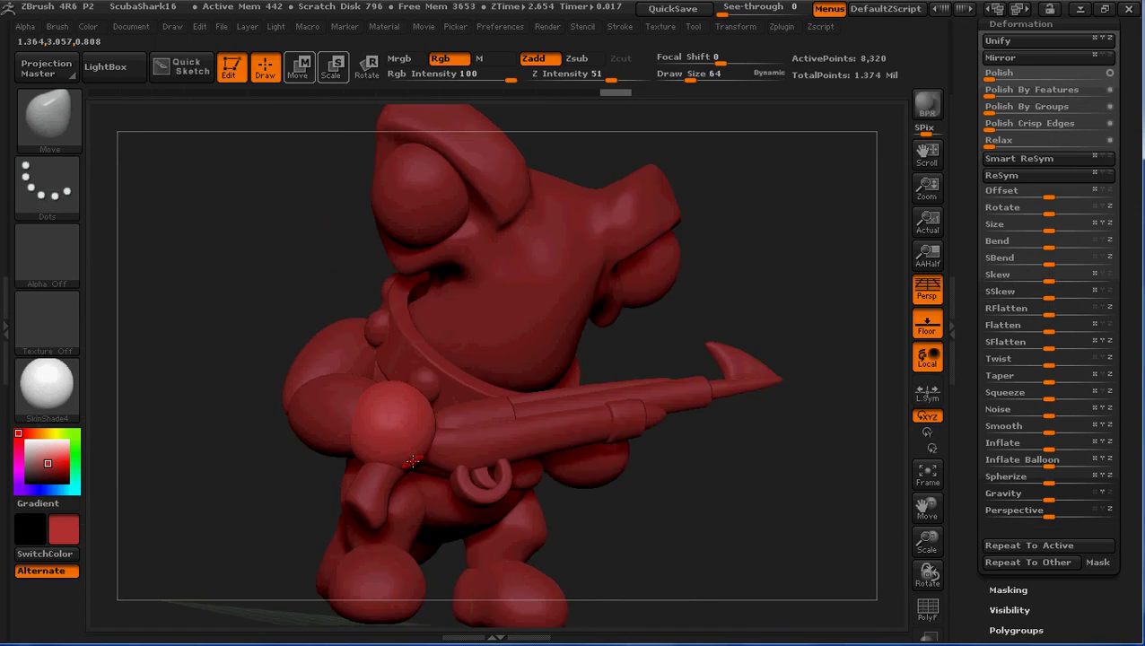
key(])
key(])
key(])
key(])
key(])
key(])
key(])
key(])
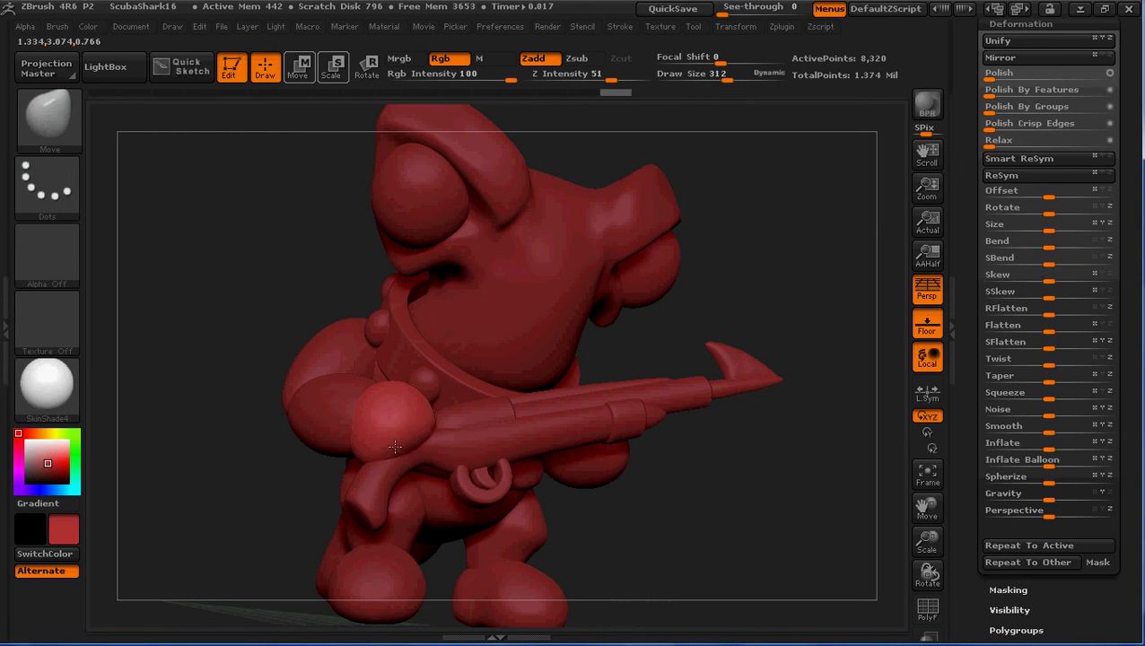
drag(266, 467, 422, 476)
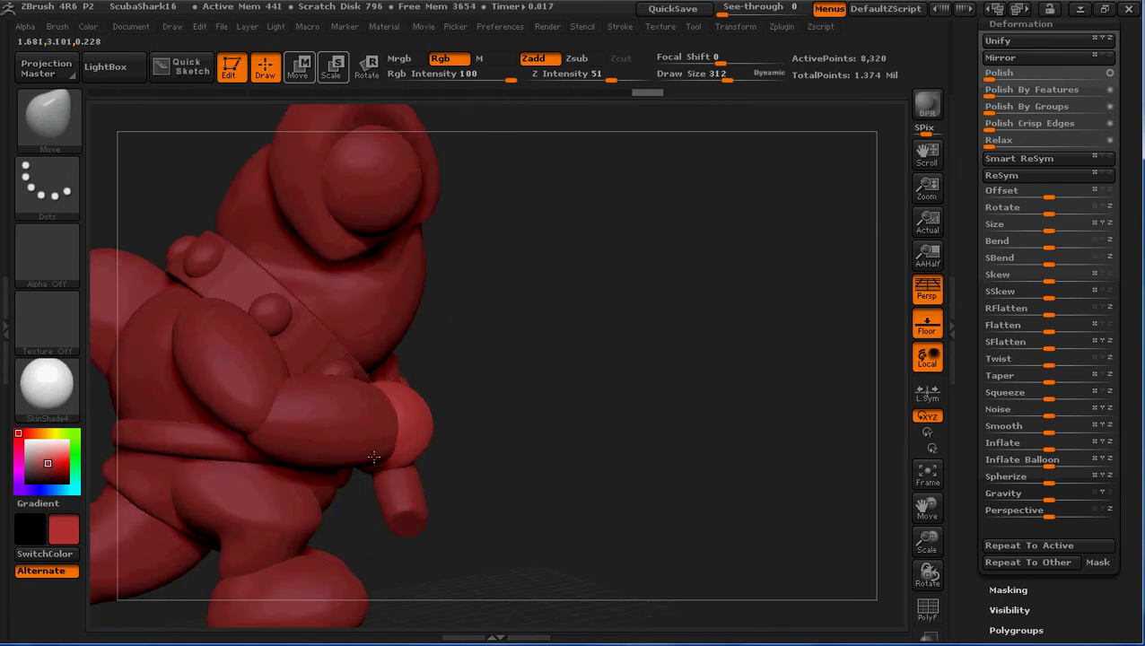
mouse_move(577, 490)
mouse_down()
mouse_move(472, 534)
mouse_move(262, 376)
mouse_up()
drag(260, 436, 384, 446)
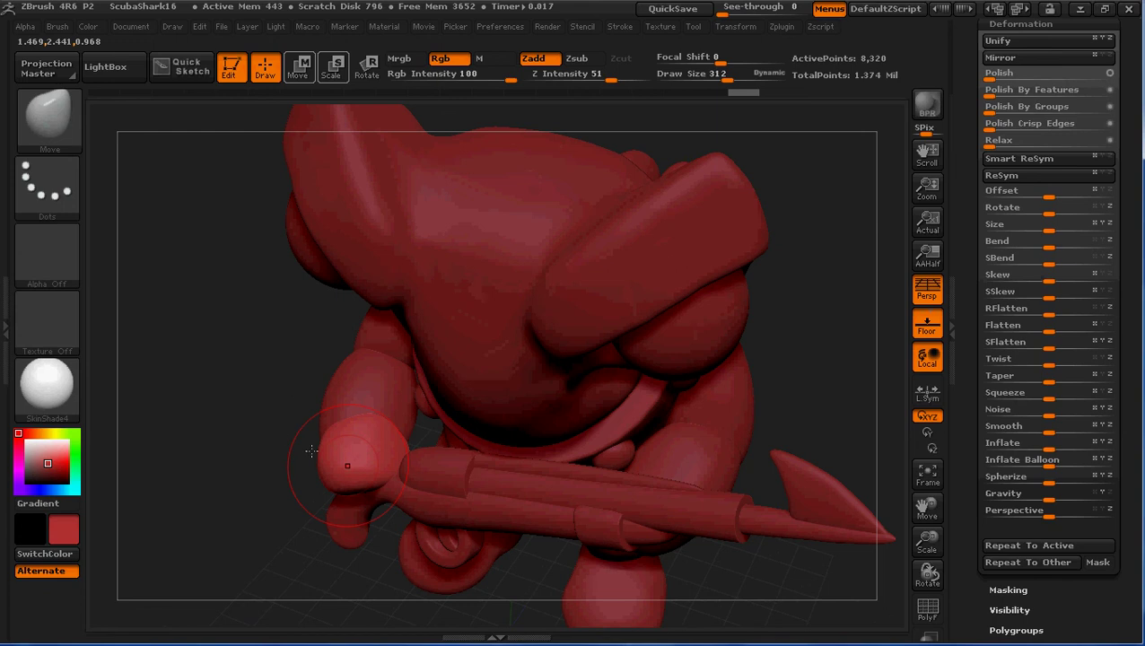
drag(311, 450, 359, 418)
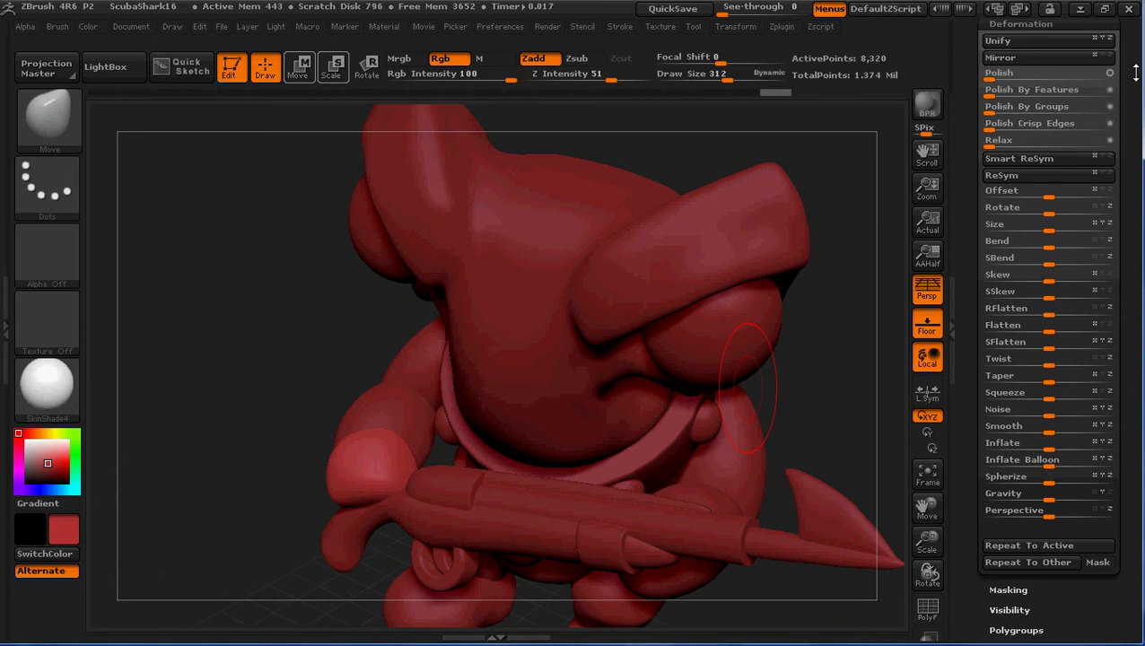
Step: Show the hidden hand subtool PM3D_Sphere3D1_3 around the gun's grip
drag(1132, 71, 1134, 117)
drag(1051, 34, 1070, 143)
click(1006, 97)
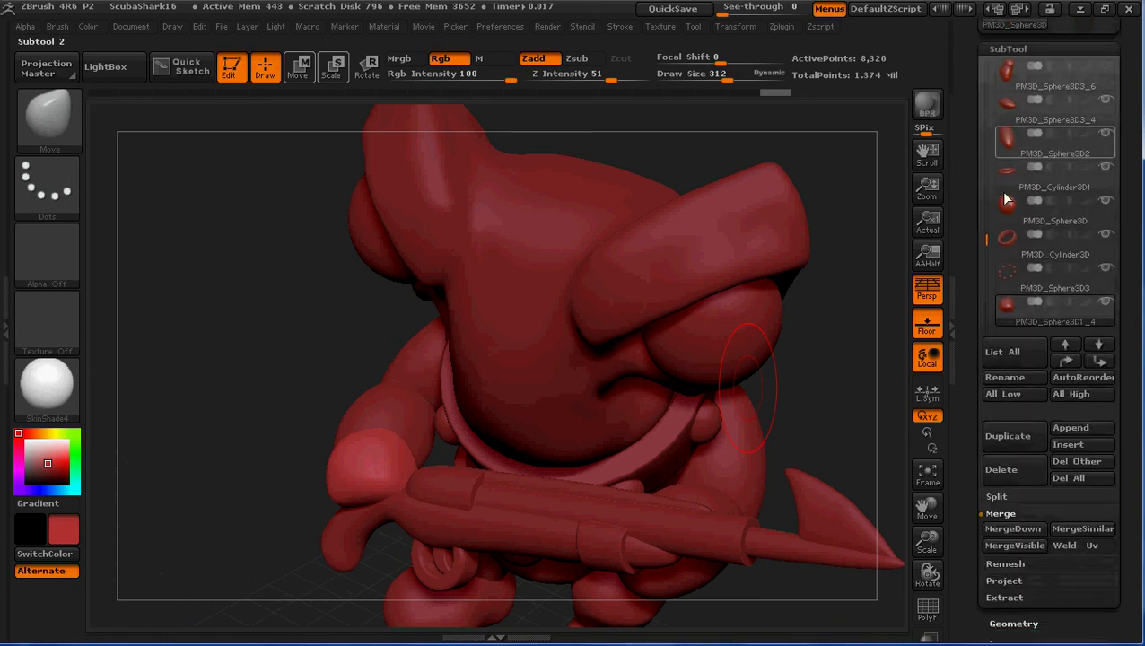
drag(984, 244, 984, 108)
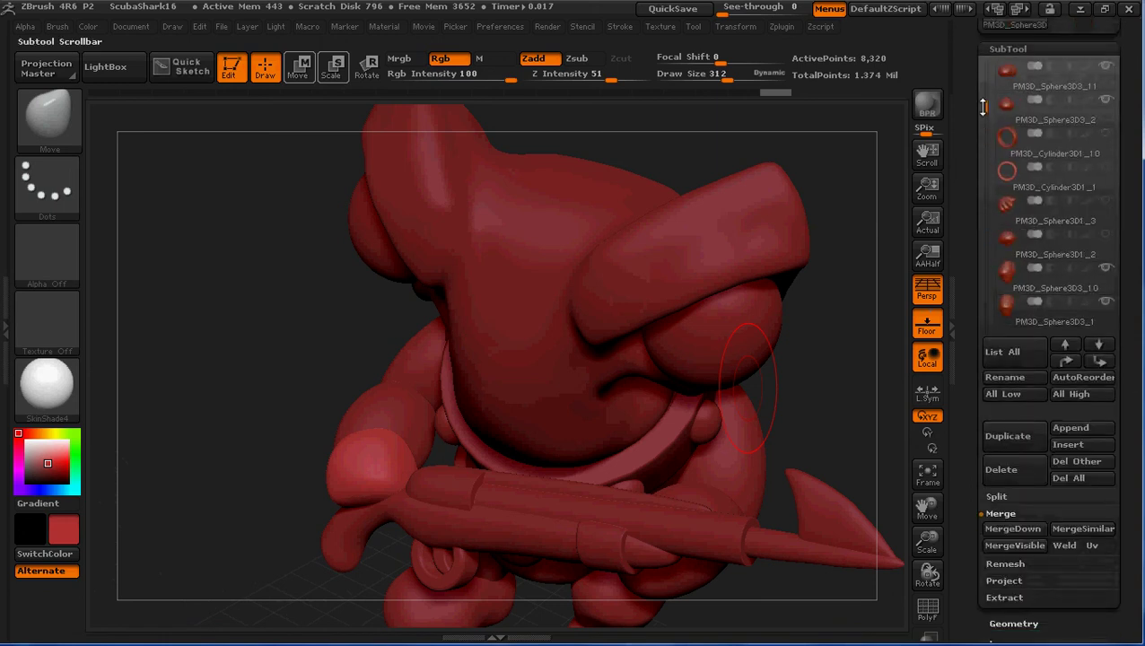
mouse_move(1108, 239)
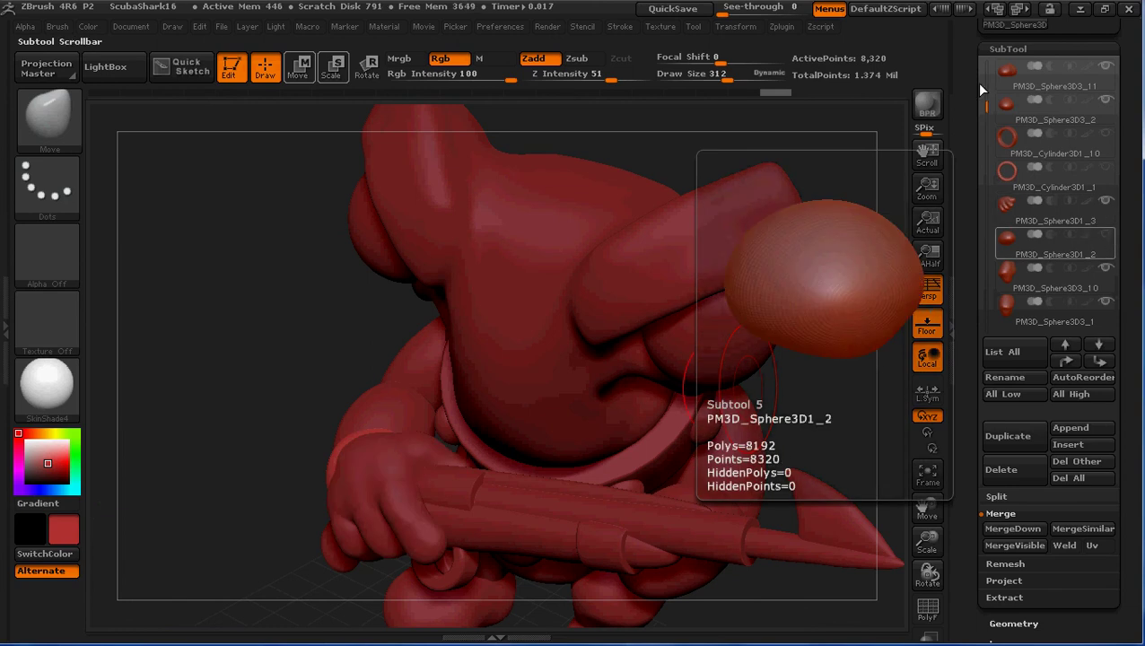
drag(985, 106, 987, 251)
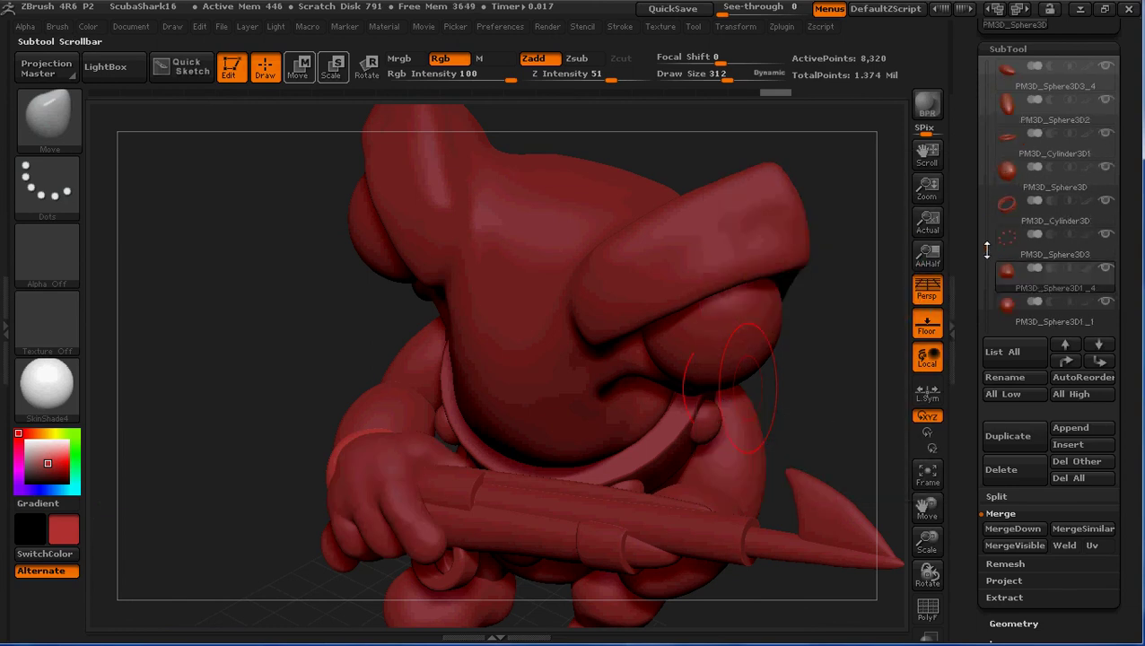
Step: Delete the duplicated sphere subtool PM3D_Sphere3D1_4, accepting the non-undoable operation
click(1086, 287)
click(1011, 469)
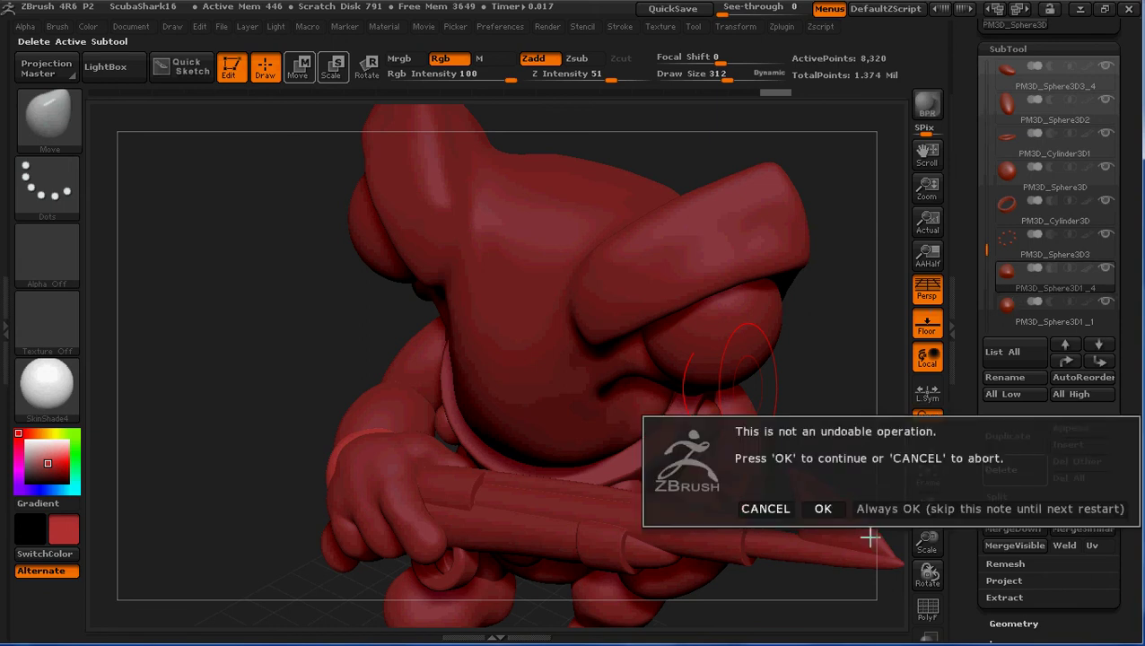
click(823, 508)
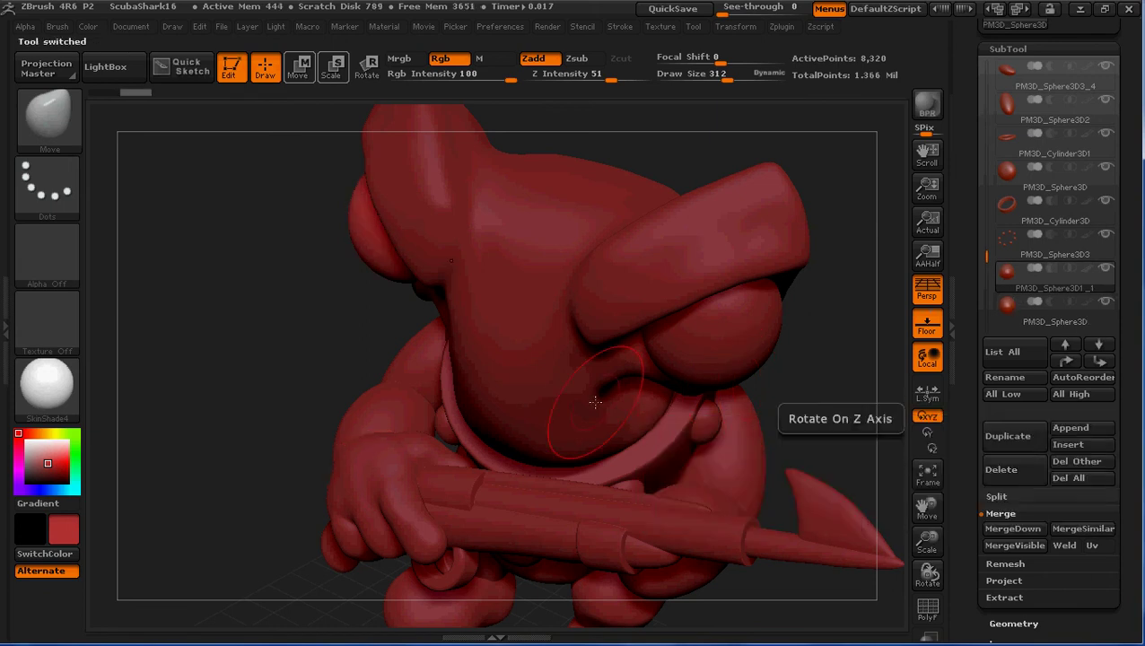
Step: Select the grip hand PM3D_Sphere3D1_3 and show the other hand's finger subtools PM3D_Sphere3D3_9, PM3D_Sphere3D3_8, PM3D_Sphere3D3_7 and PM3D_Sphere3D3_6 on the gun
alt+click(376, 479)
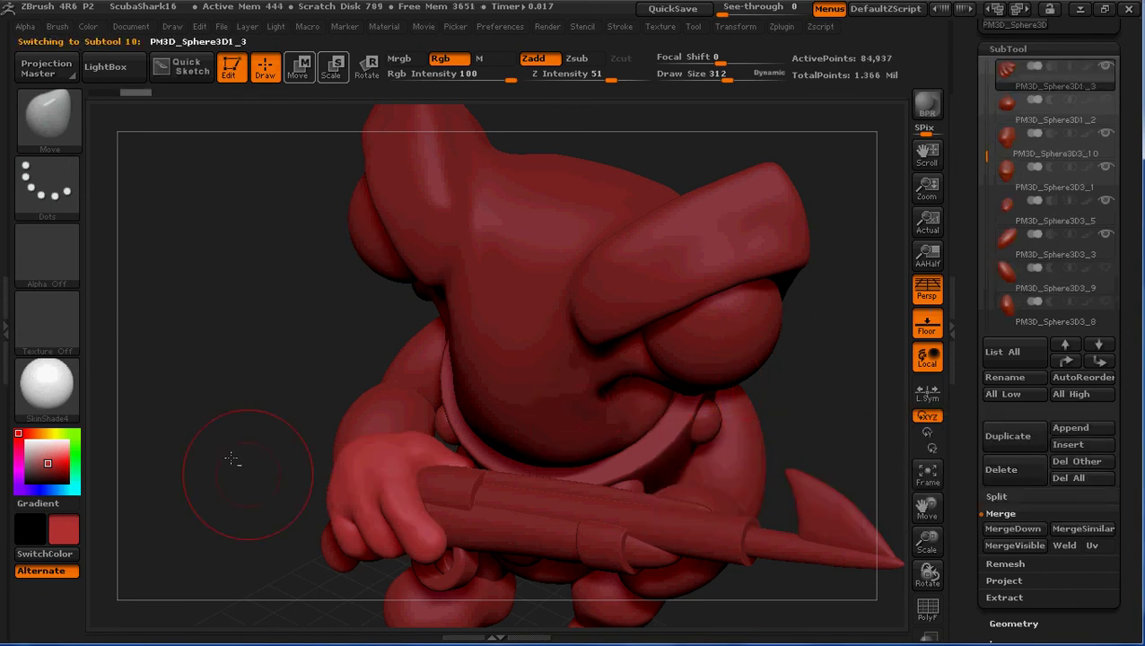
drag(301, 401, 269, 422)
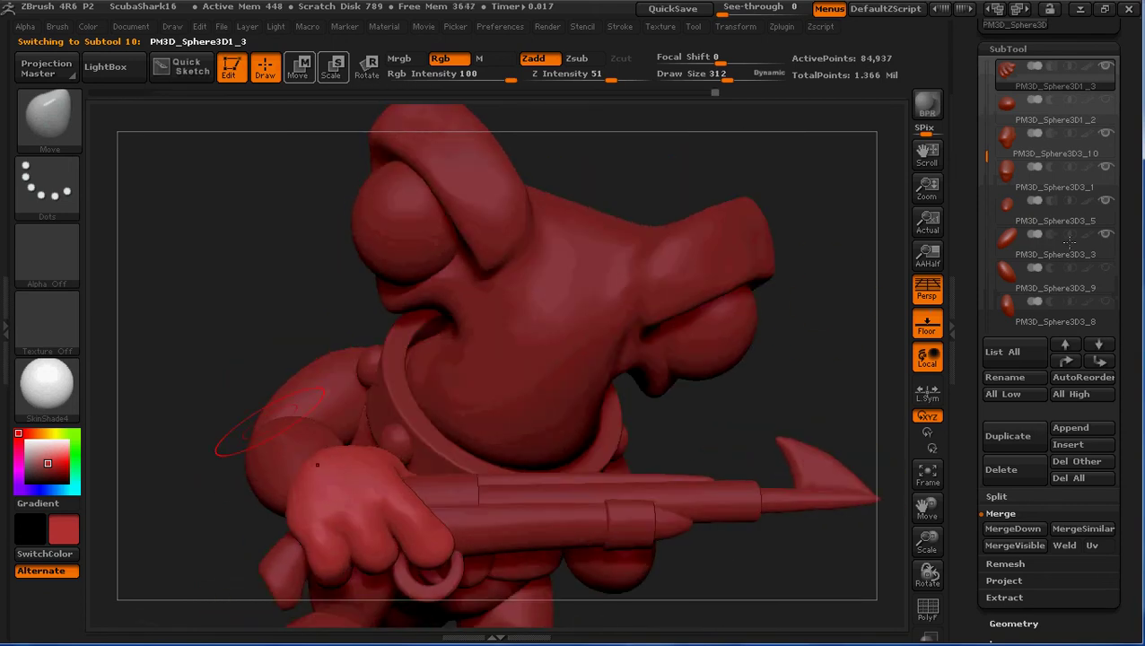
click(1106, 267)
click(1106, 301)
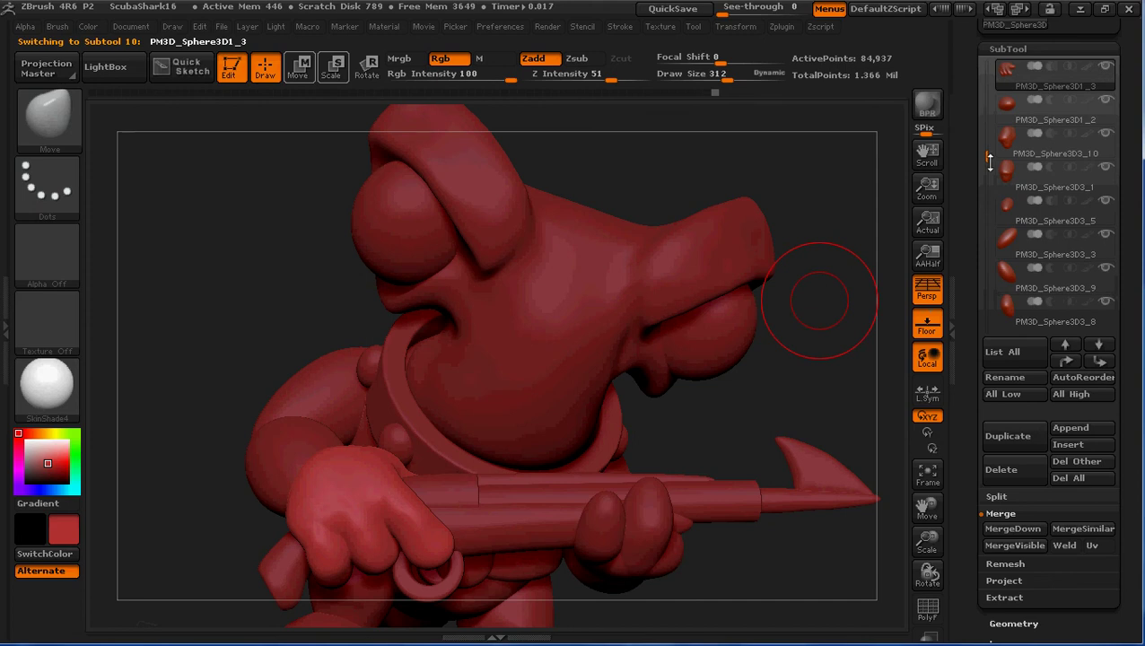
drag(990, 161, 988, 195)
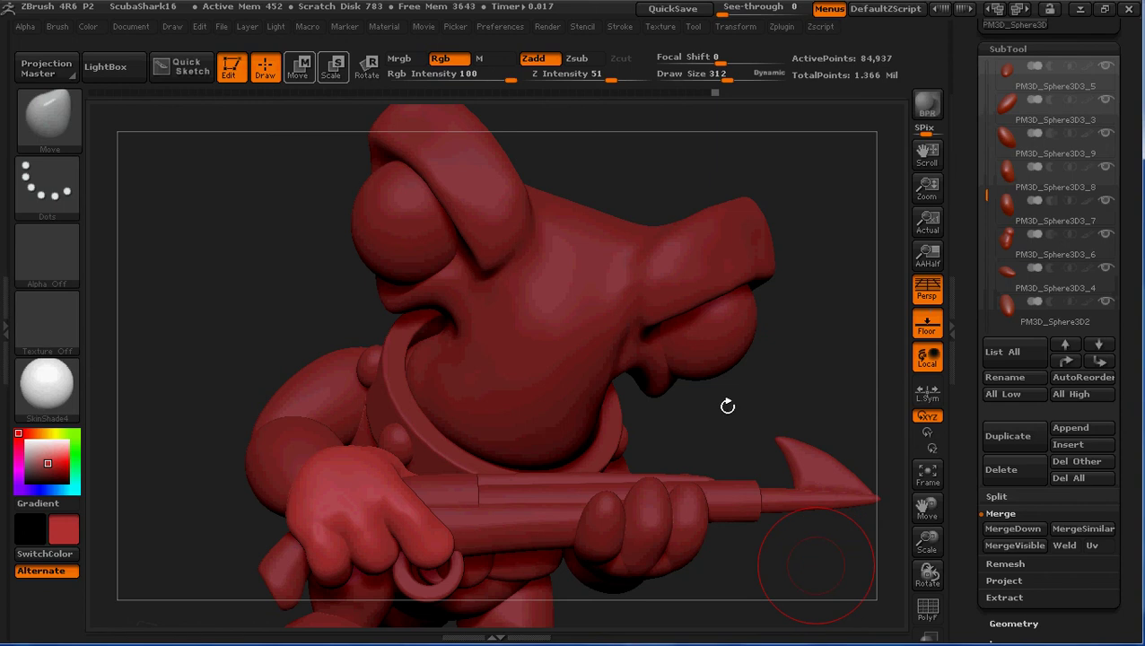
Step: Examine the finger and palm subtools of the hand around the gun barrel from several angles, selecting each one to identify it
drag(728, 407, 645, 409)
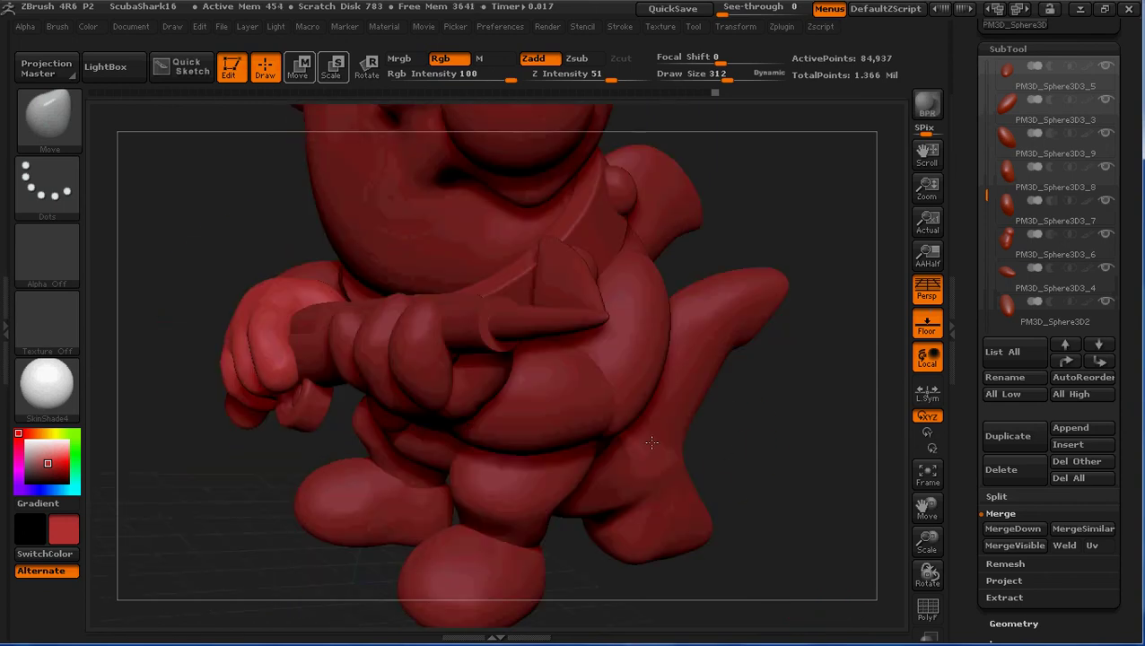
alt+click(400, 376)
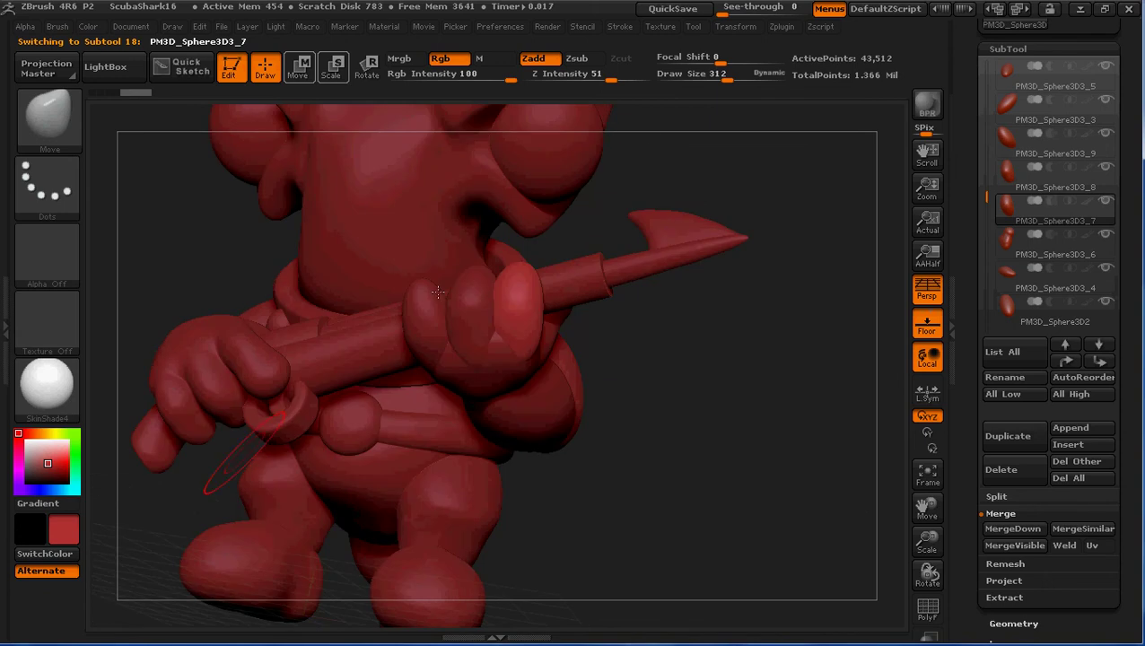
alt+click(438, 305)
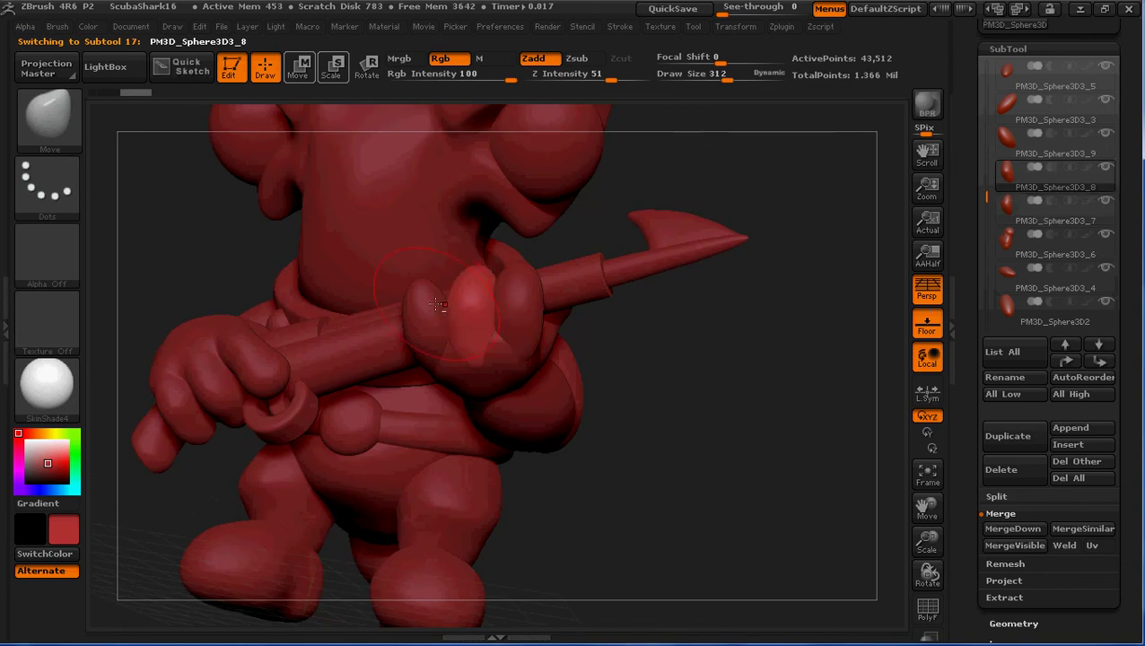
alt+click(501, 366)
drag(739, 393, 684, 381)
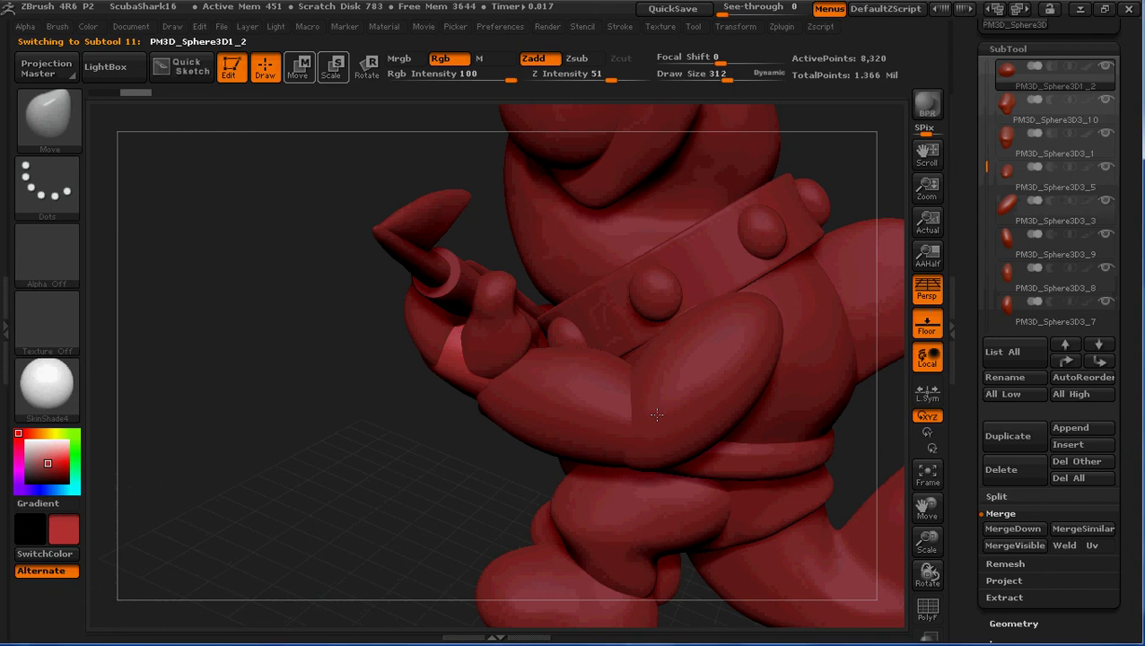
drag(297, 269, 337, 303)
alt+click(475, 332)
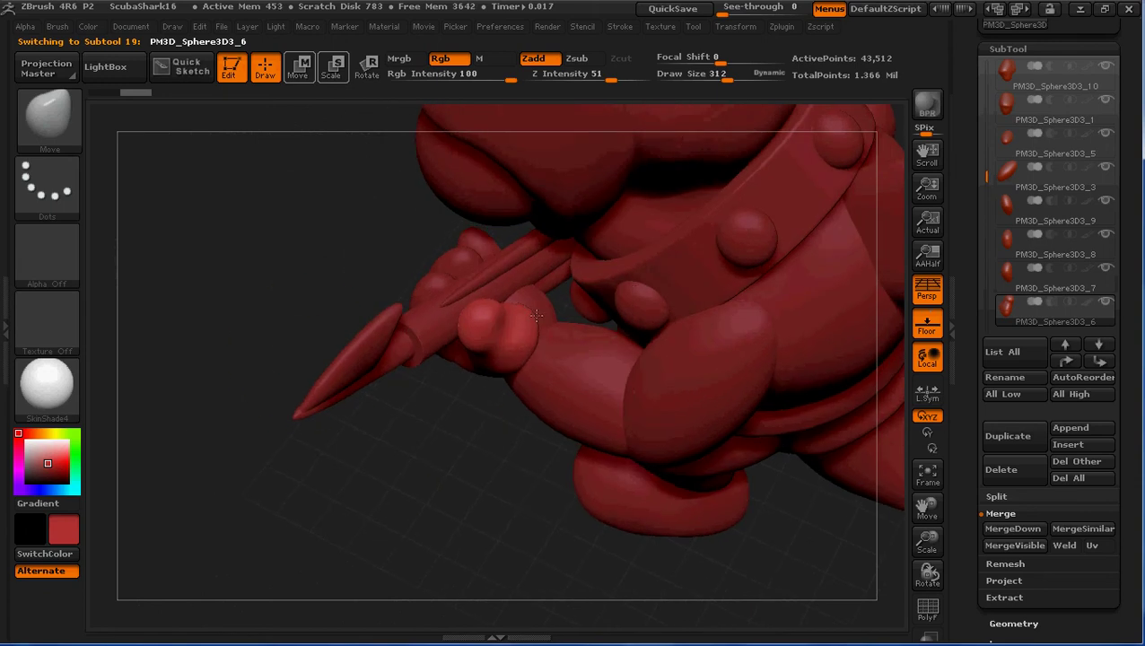
drag(324, 307, 519, 283)
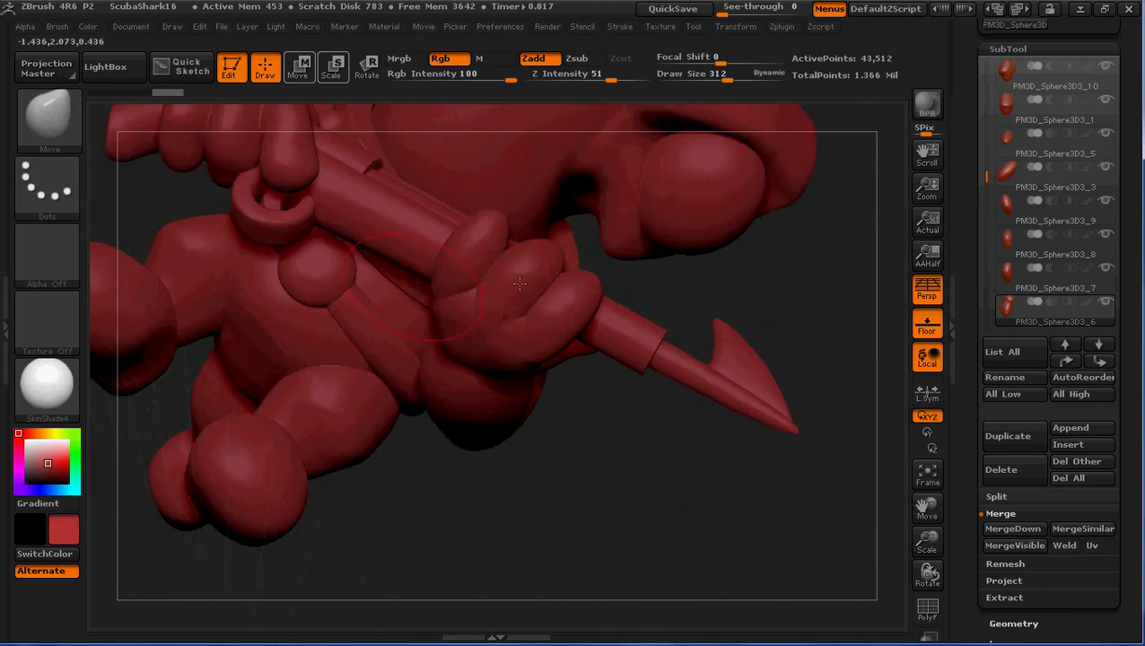
alt+click(481, 253)
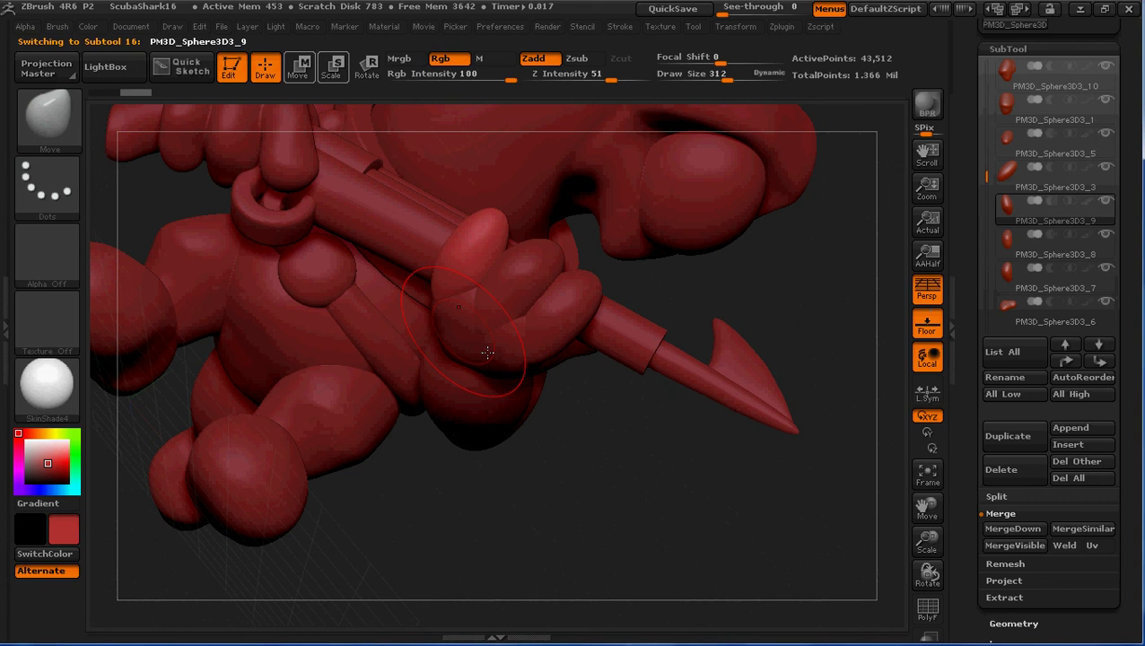
drag(611, 461, 621, 426)
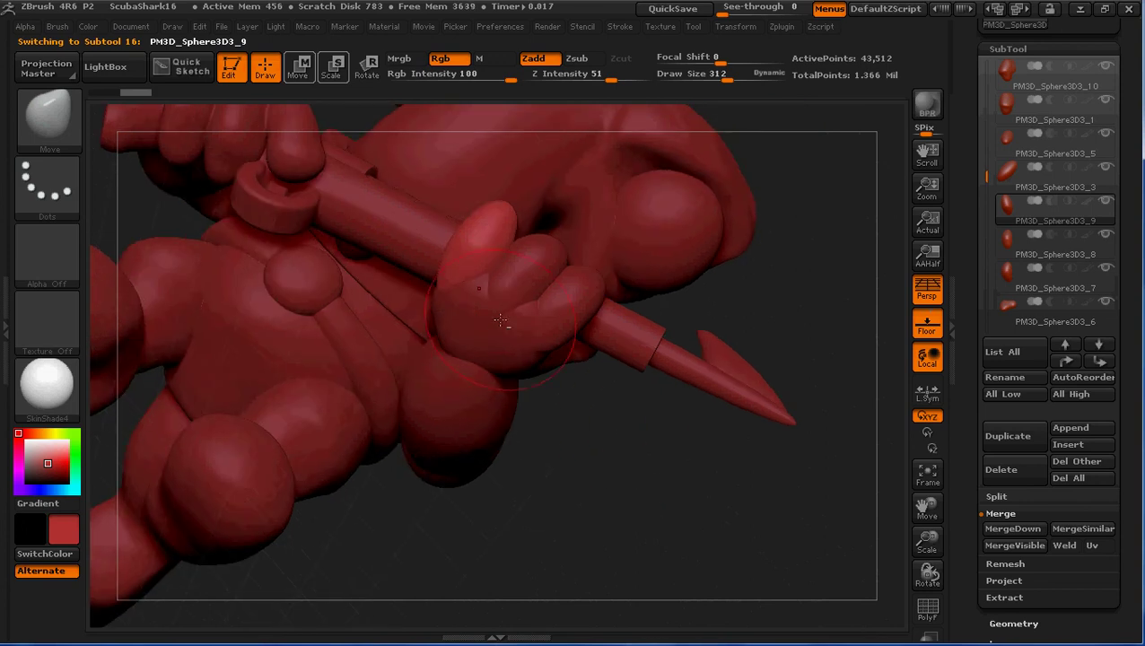
key(ctrl)
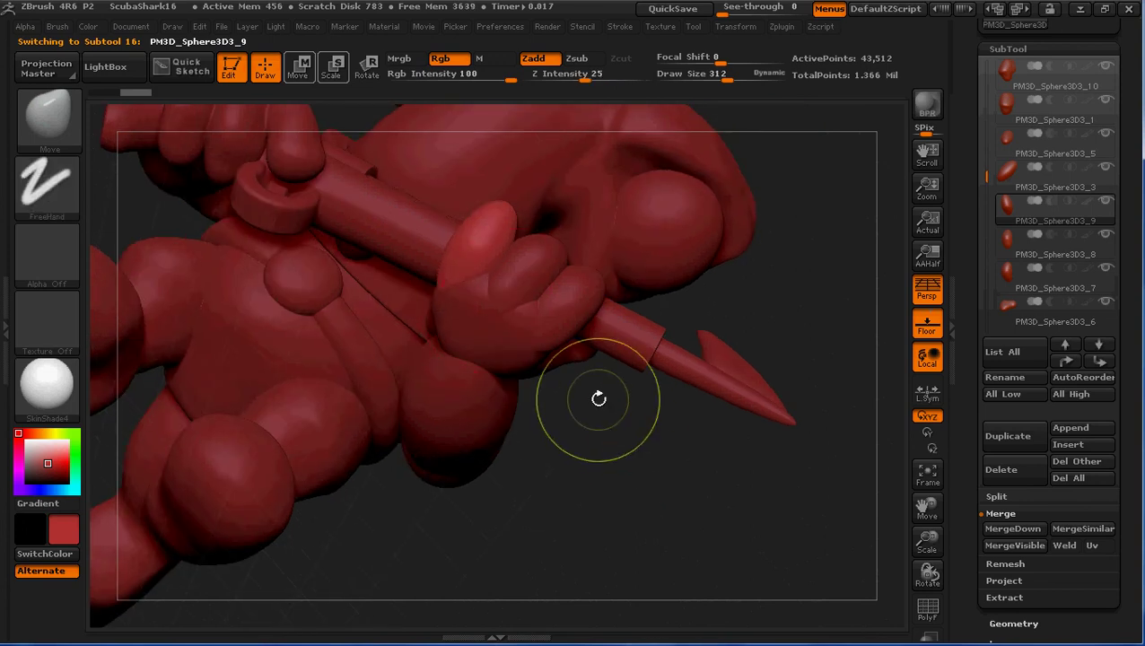
key(ctrl)
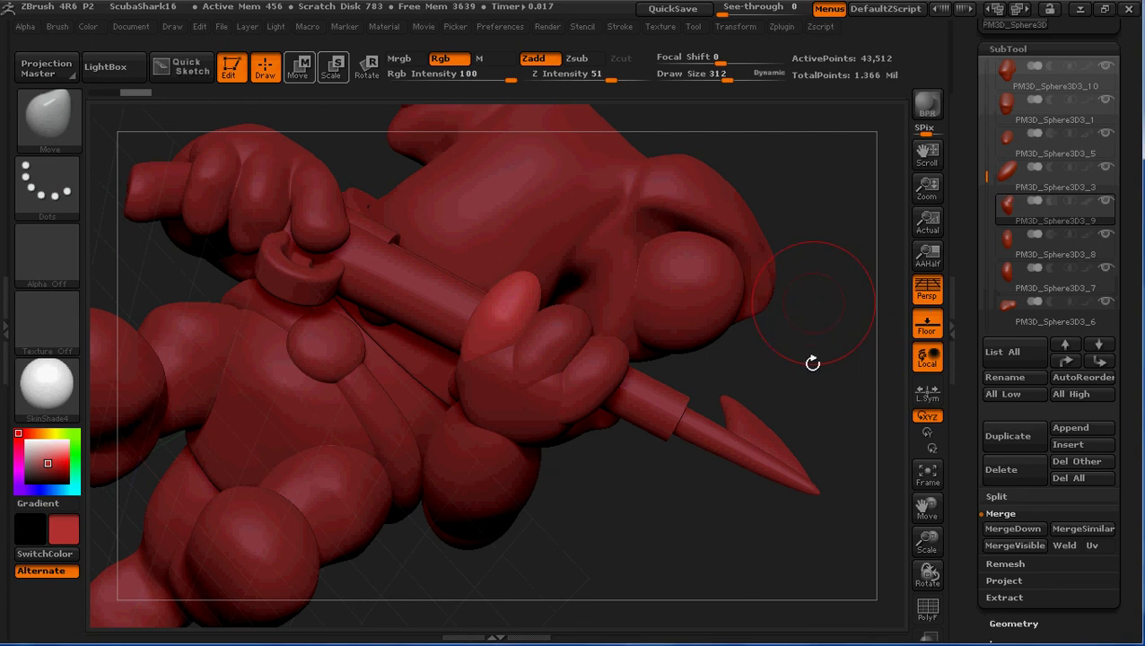
drag(812, 362, 809, 369)
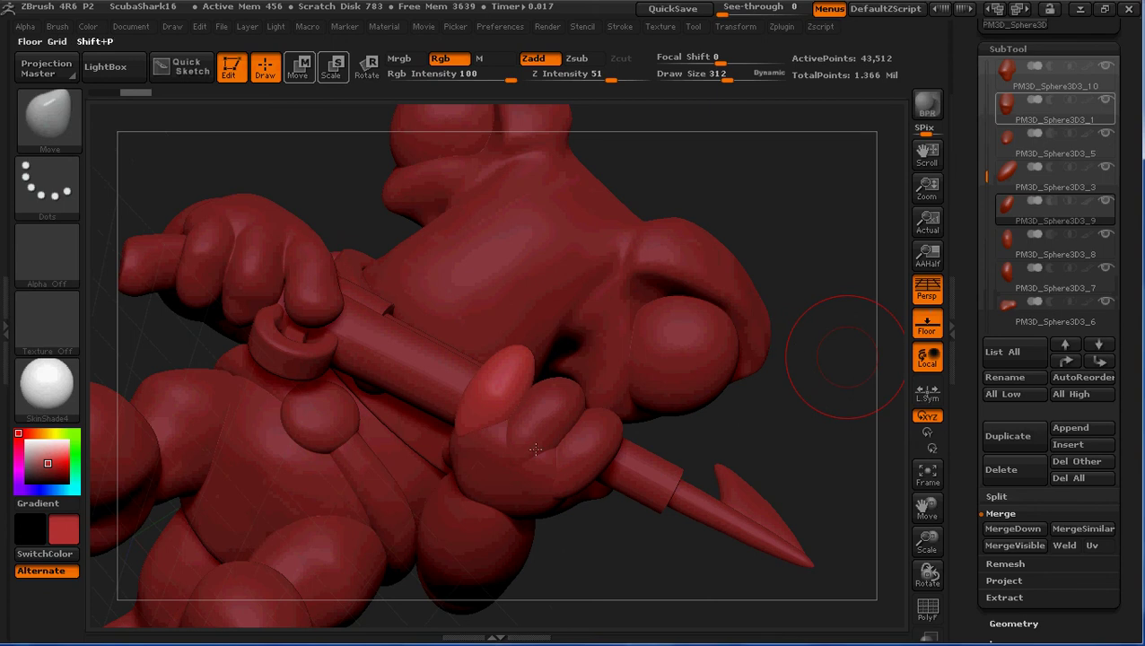
Step: Move the barrel hand's palm subtool PM3D_Sphere3D1_2 down the subtool order to directly above the finger PM3D_Sphere3D3_9
alt+click(523, 482)
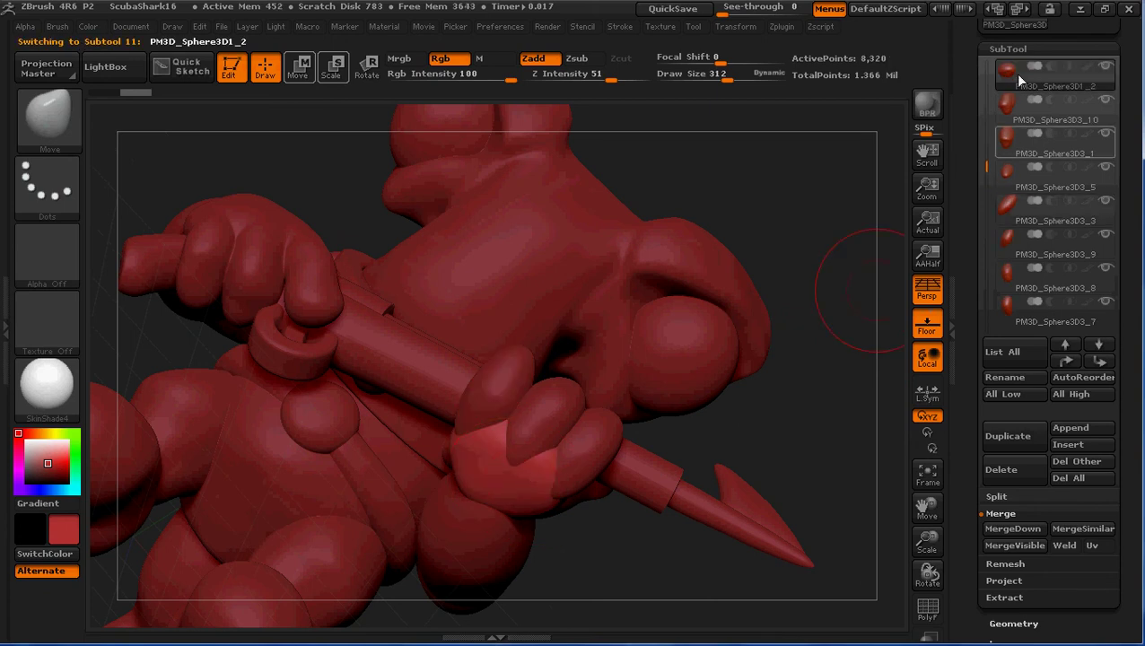
alt+click(552, 414)
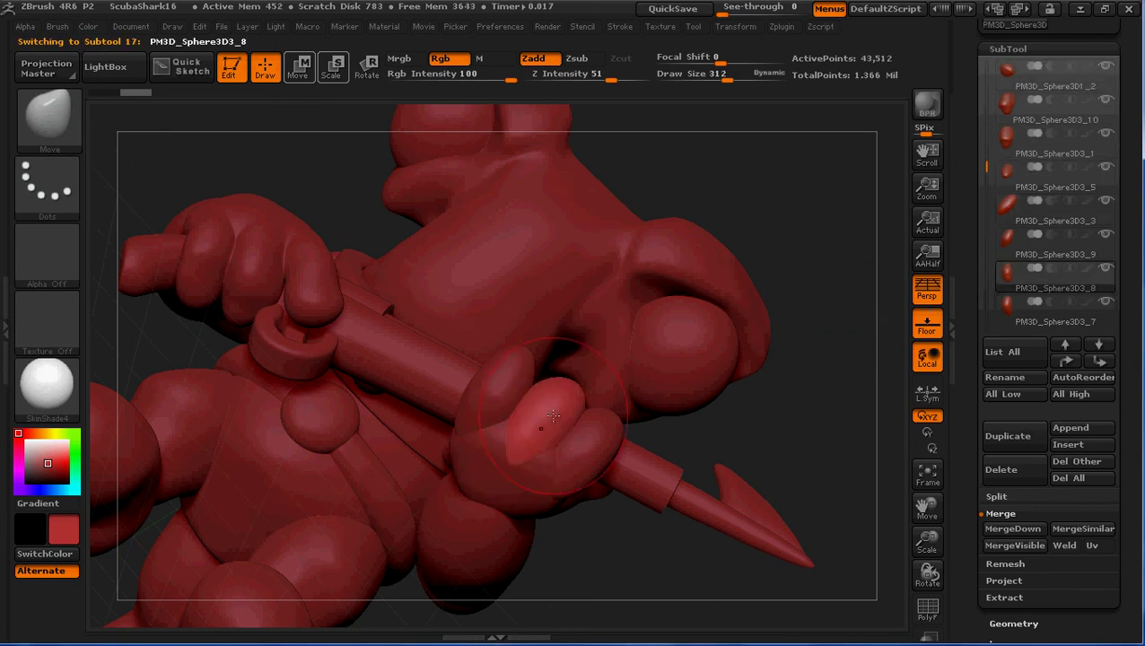
click(1013, 79)
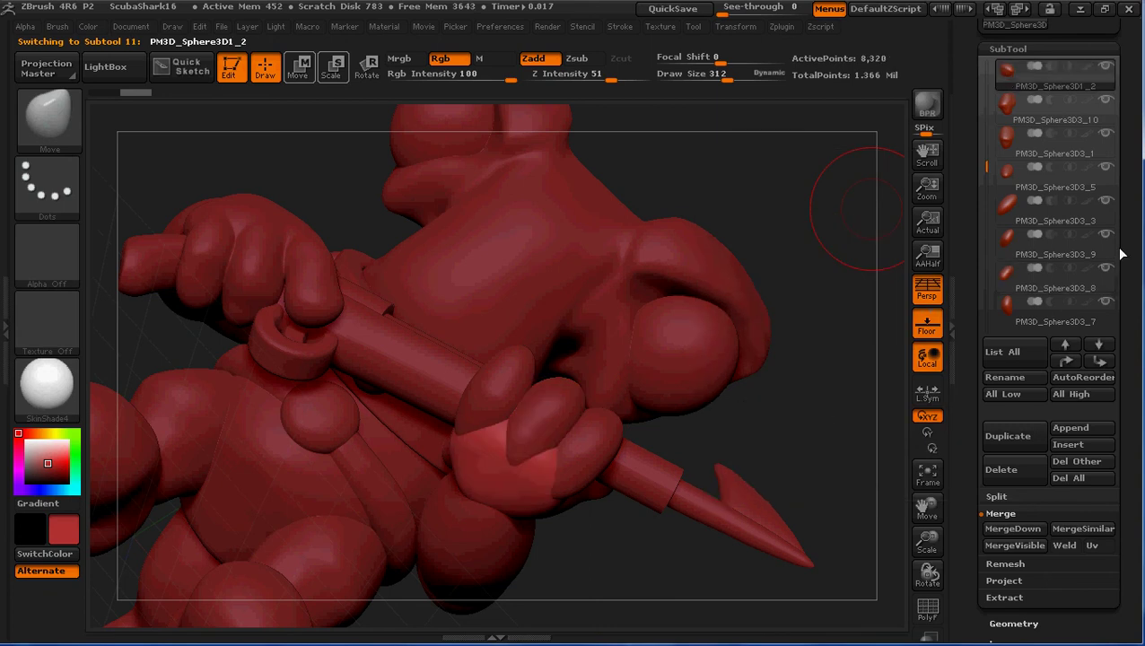
click(1100, 362)
click(1100, 361)
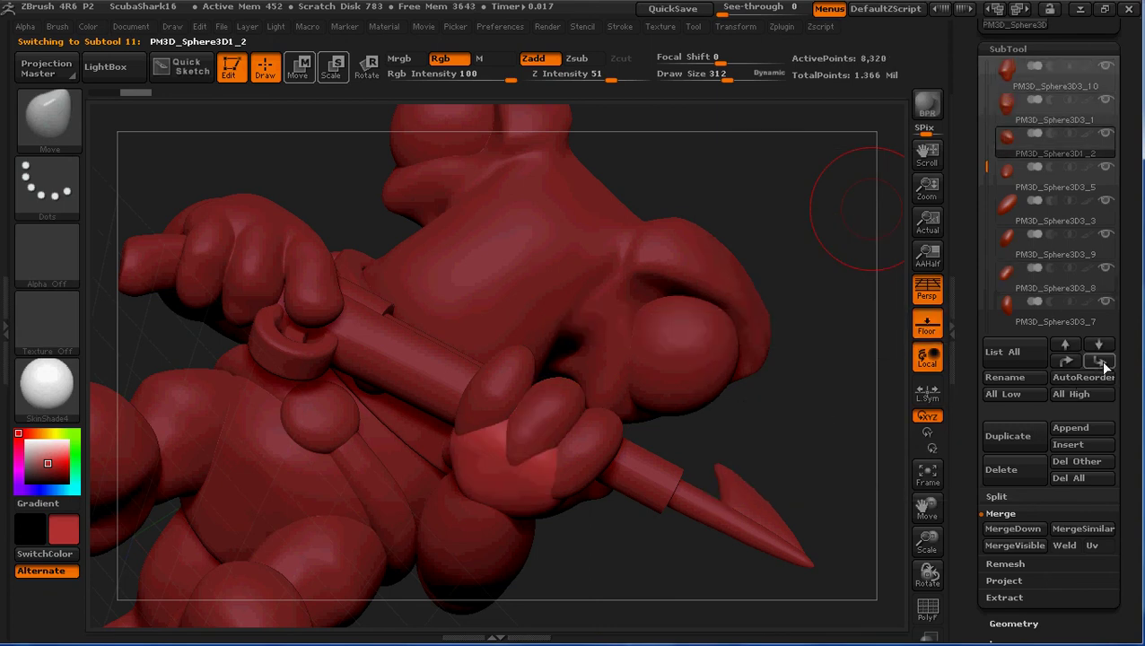
click(1100, 362)
click(1101, 361)
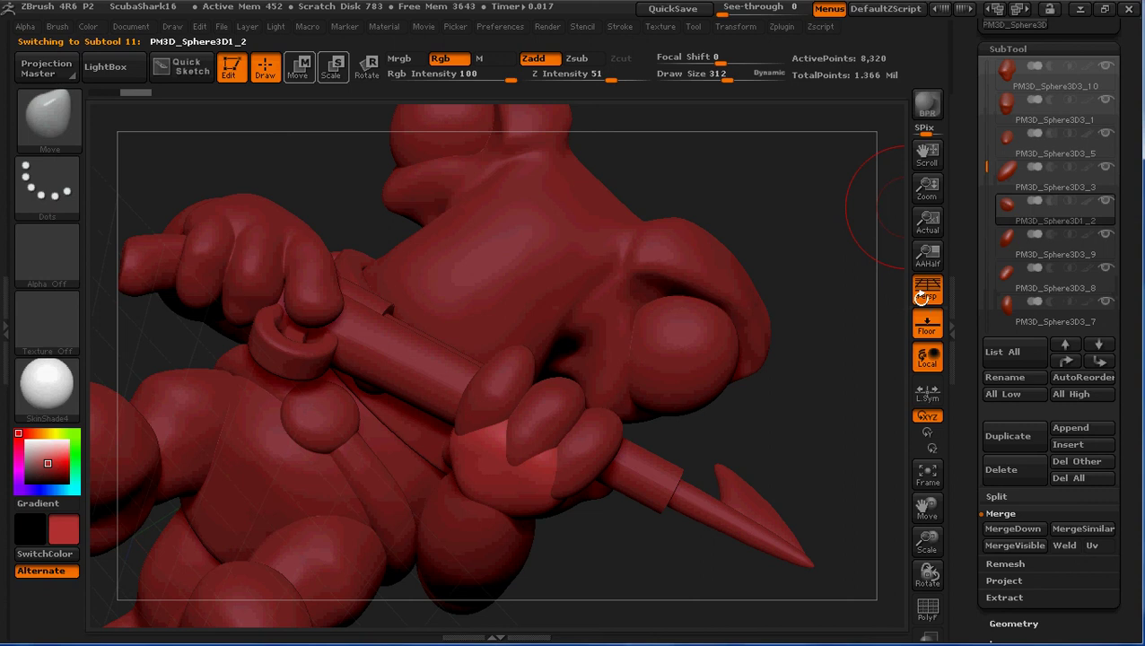
click(1007, 175)
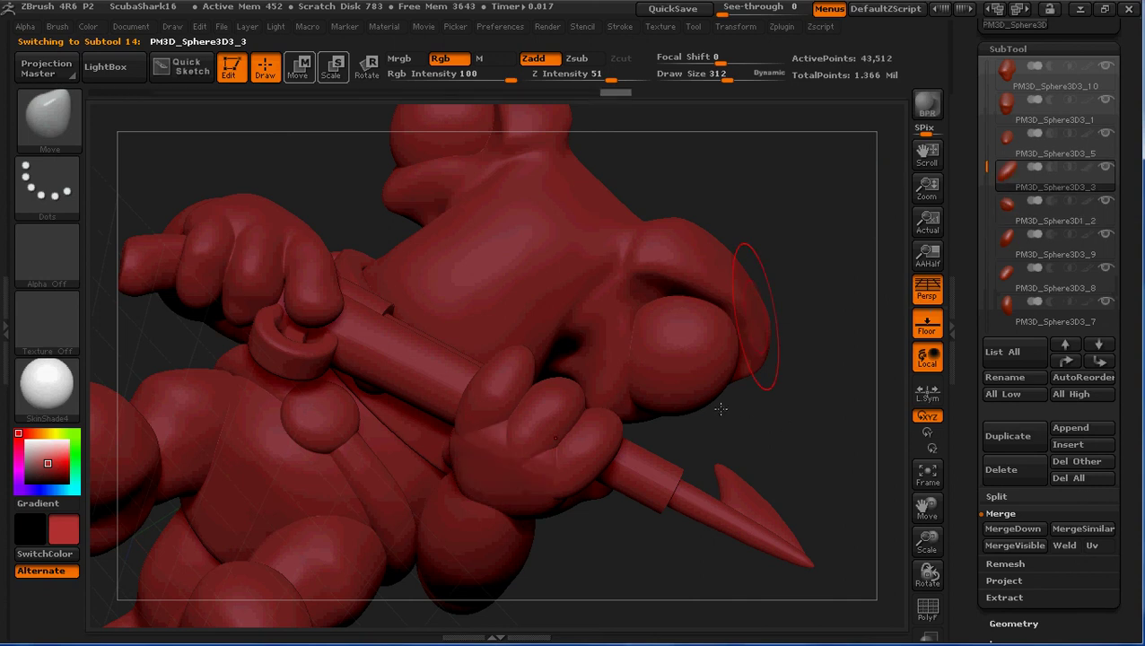
Step: Move the palm subtool PM3D_Sphere3D1_2 two more places down, between the fingers PM3D_Sphere3D3_8 and PM3D_Sphere3D3_7
drag(718, 409, 718, 409)
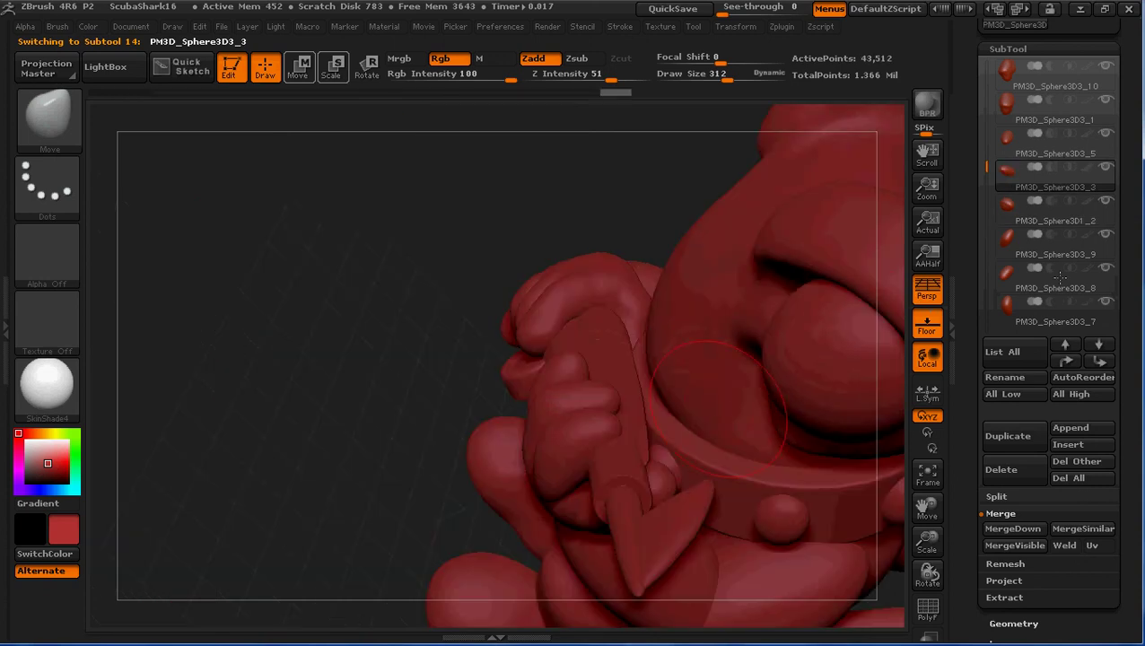
alt+click(662, 479)
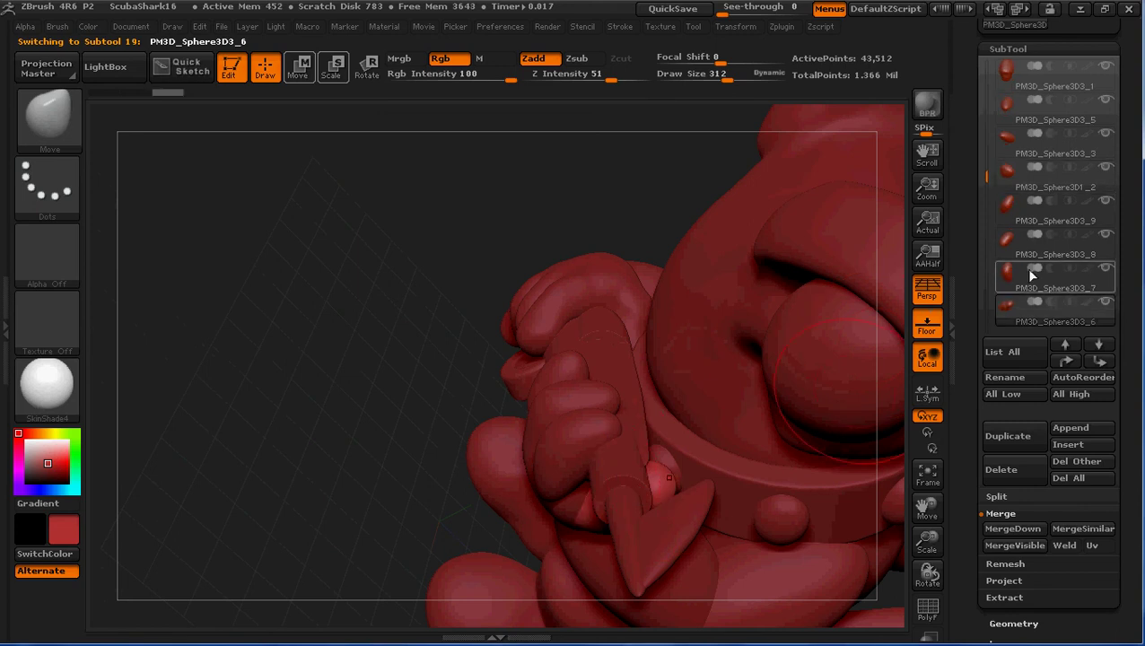
alt+click(565, 511)
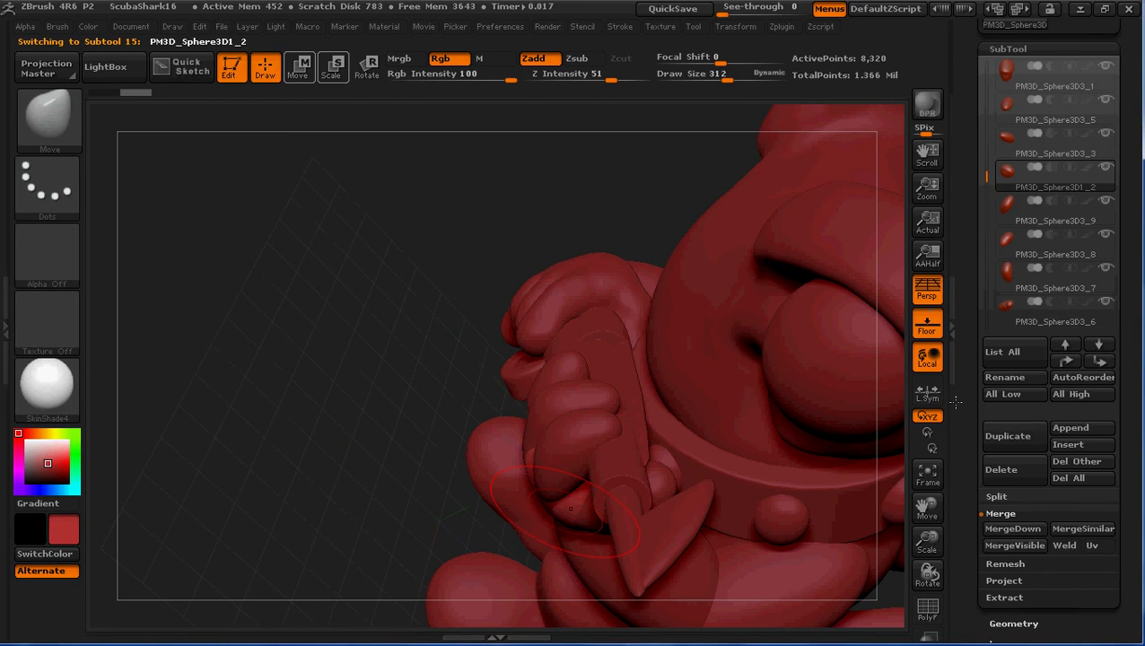
click(1101, 361)
click(1102, 360)
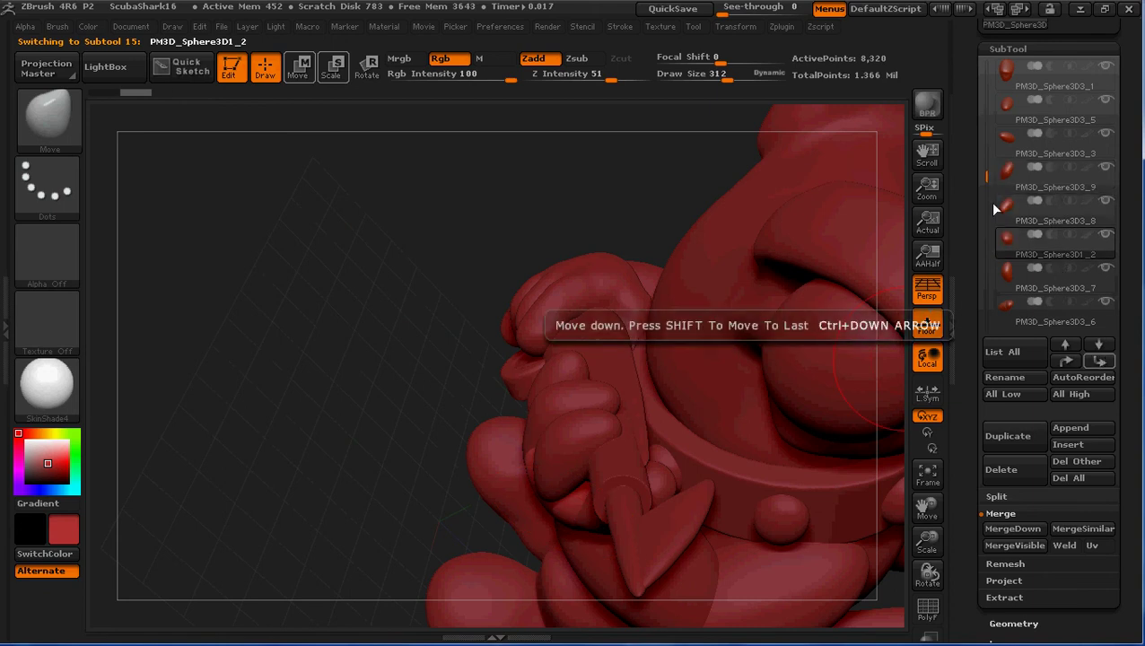
Step: Merge PM3D_Sphere3D3_9 down with PM3D_Sphere3D3_8, PM3D_Sphere3D1_2, PM3D_Sphere3D3_7 and PM3D_Sphere3D3_6 into one hand subtool
alt+click(563, 439)
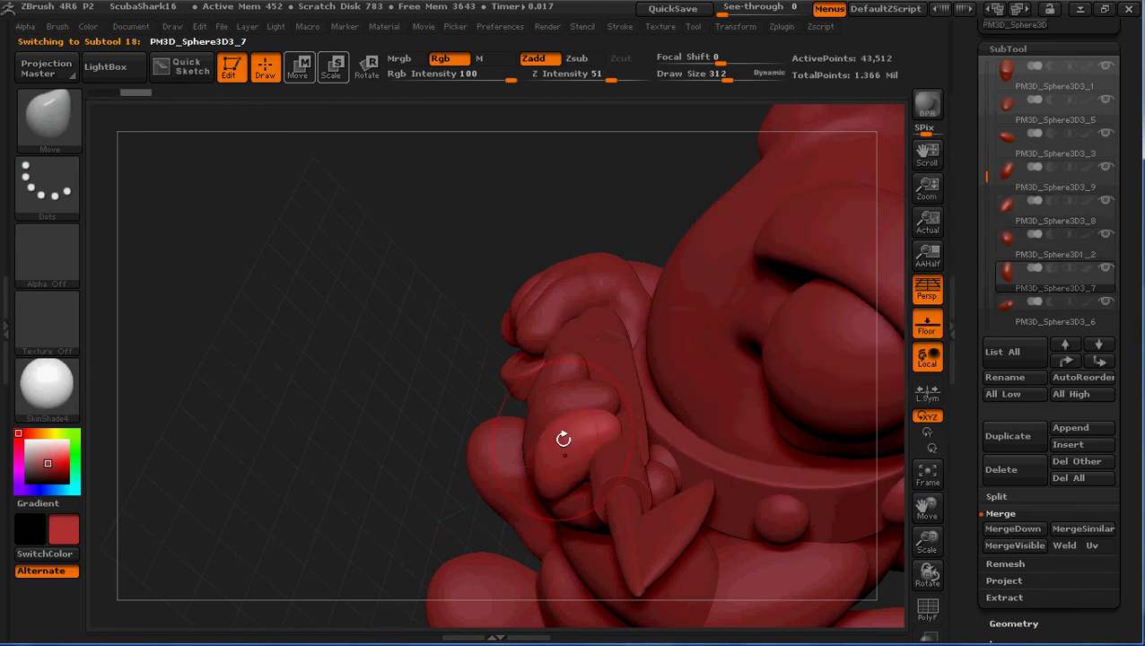
alt+click(551, 375)
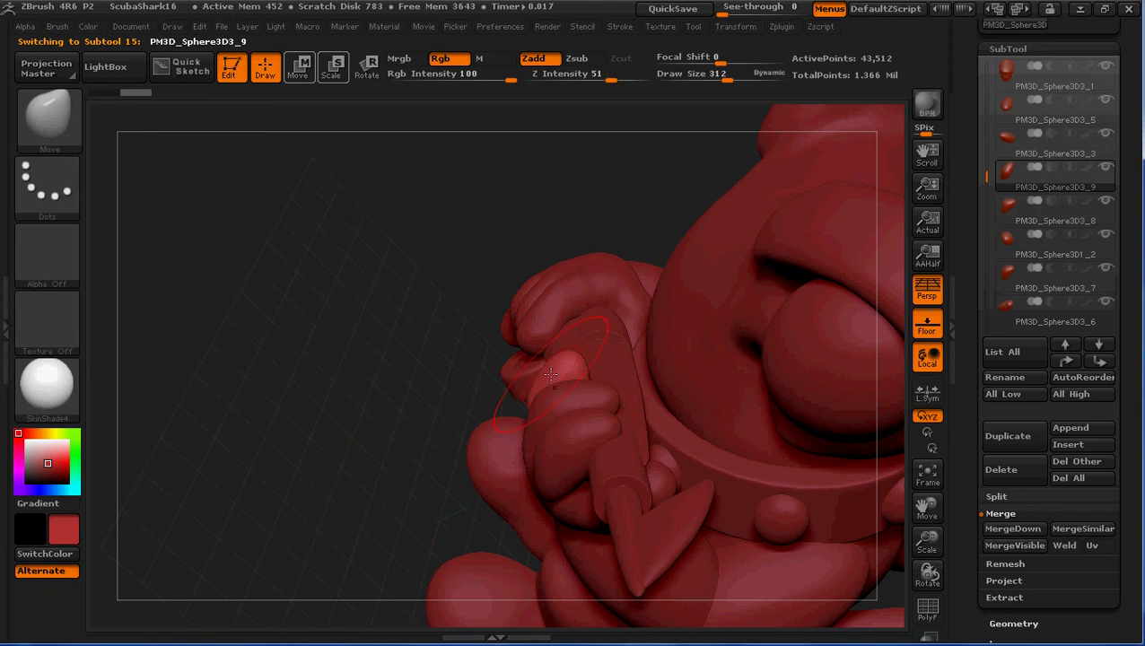
alt+click(587, 521)
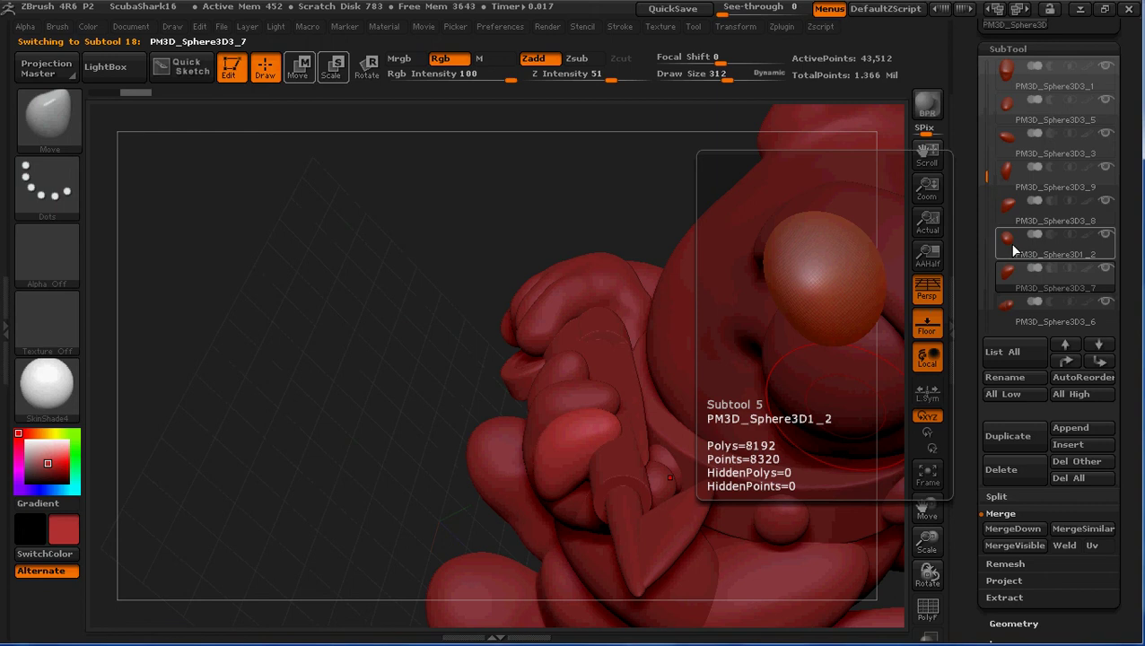
click(1007, 170)
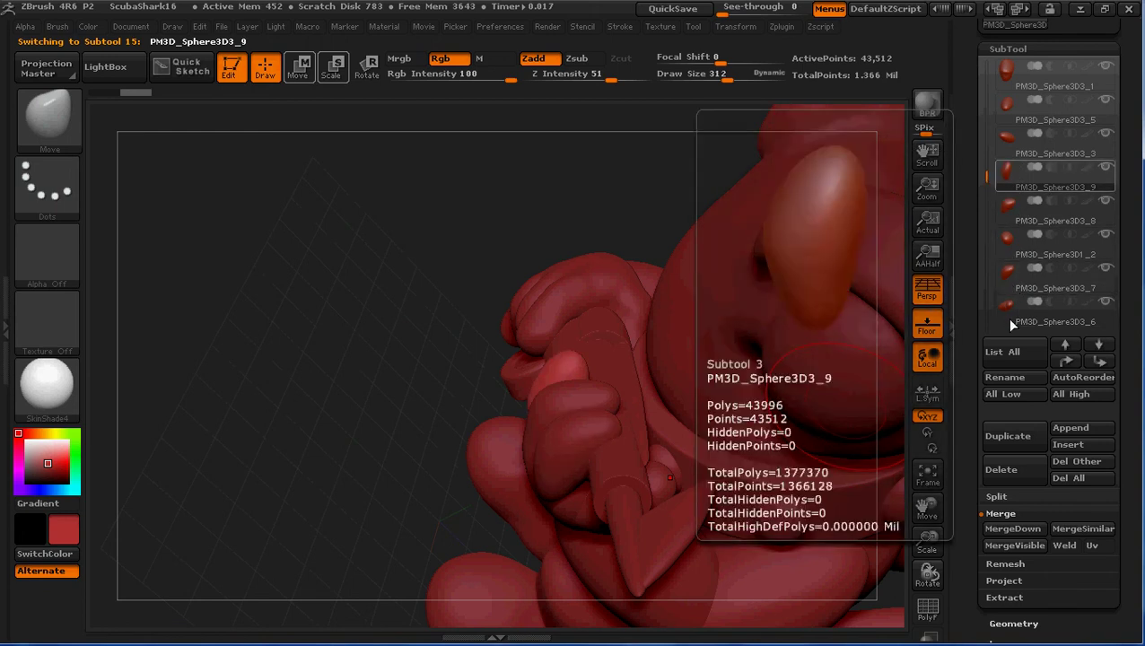
click(1012, 524)
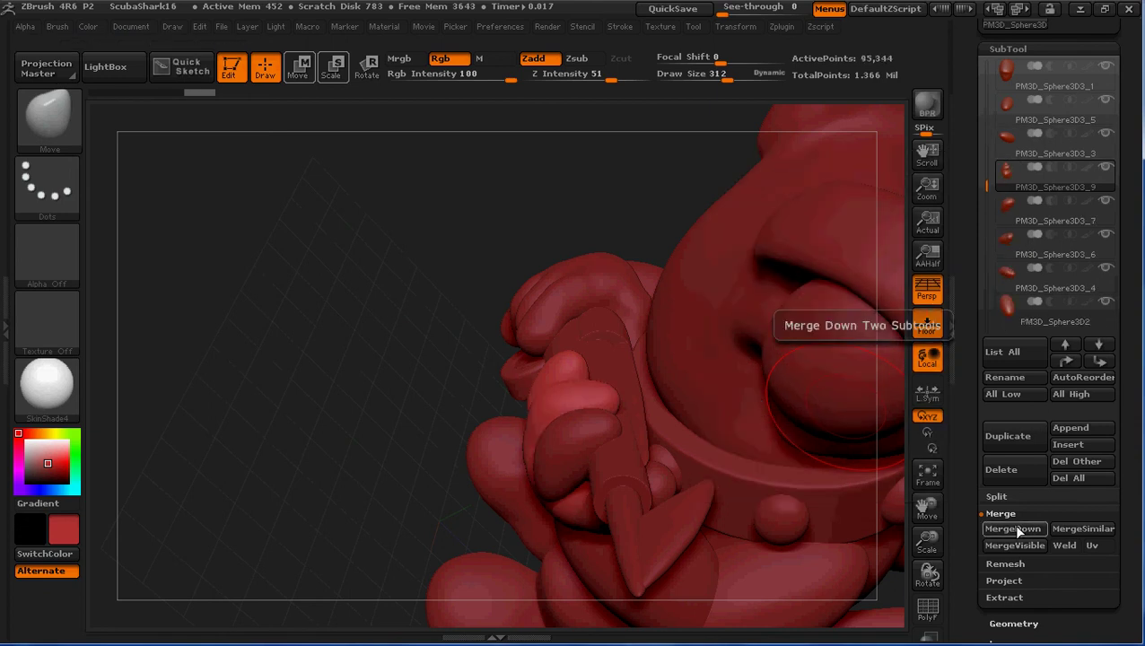
click(1012, 524)
click(1012, 529)
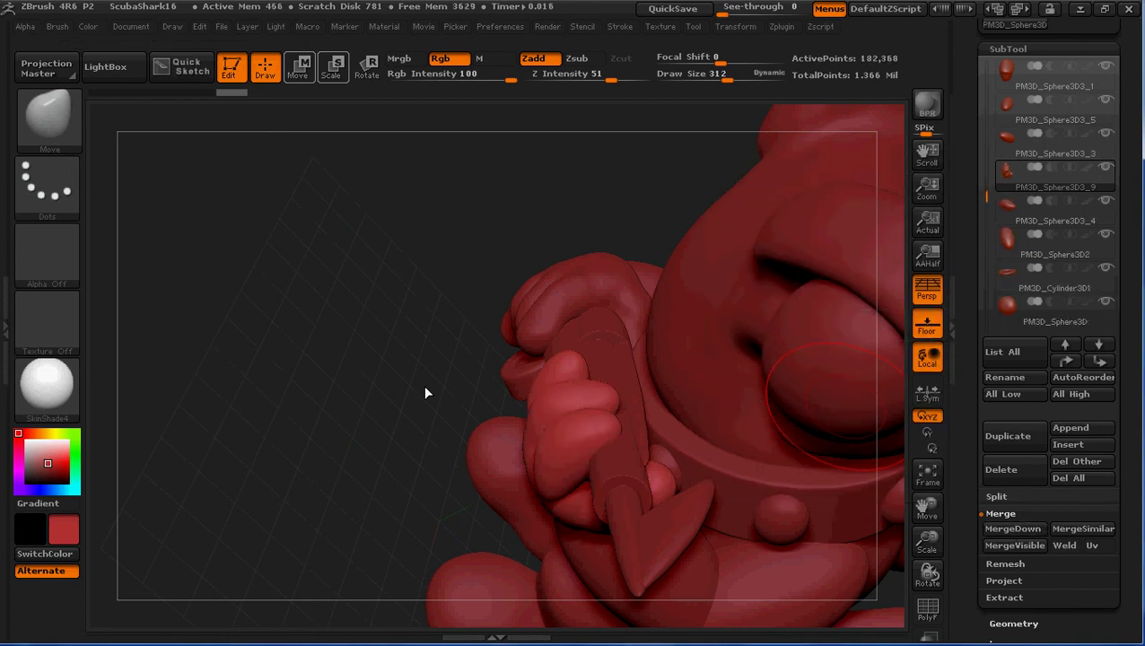
Step: Reduce the draw size to 148 and smooth the merged hand where the fingers meet the palm
drag(425, 393, 411, 343)
drag(488, 316, 798, 314)
drag(758, 374, 746, 344)
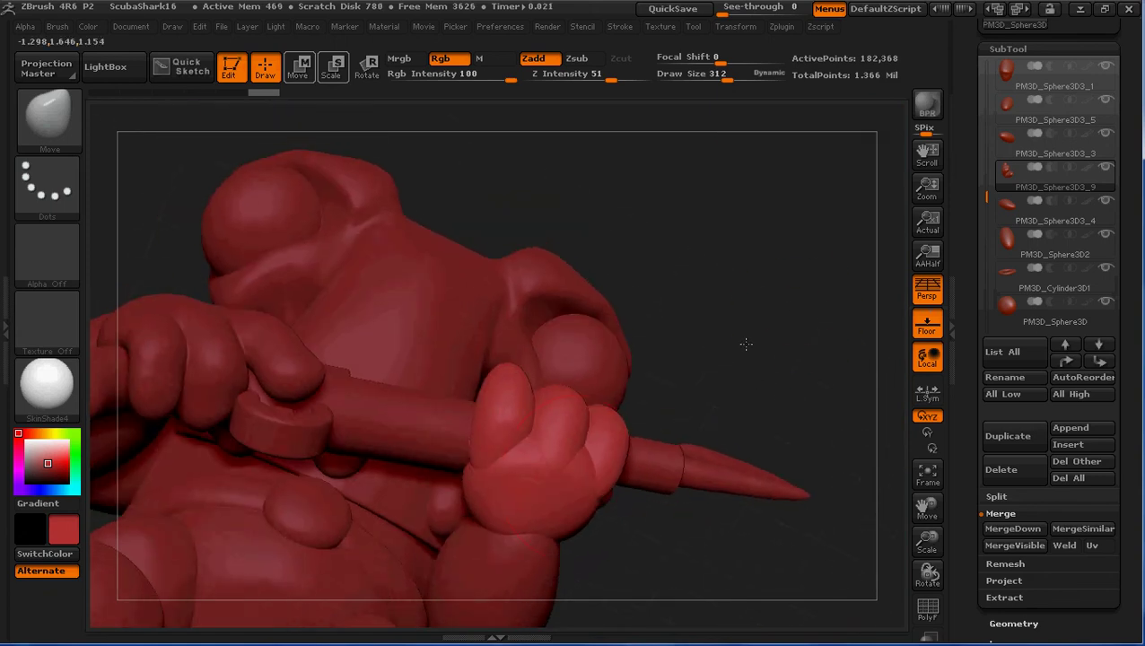
key(bracketleft)
key(bracketleft)
key(bracketleft)
key(bracketleft)
key([)
key([)
key([)
key([)
key([)
key([)
key(shift)
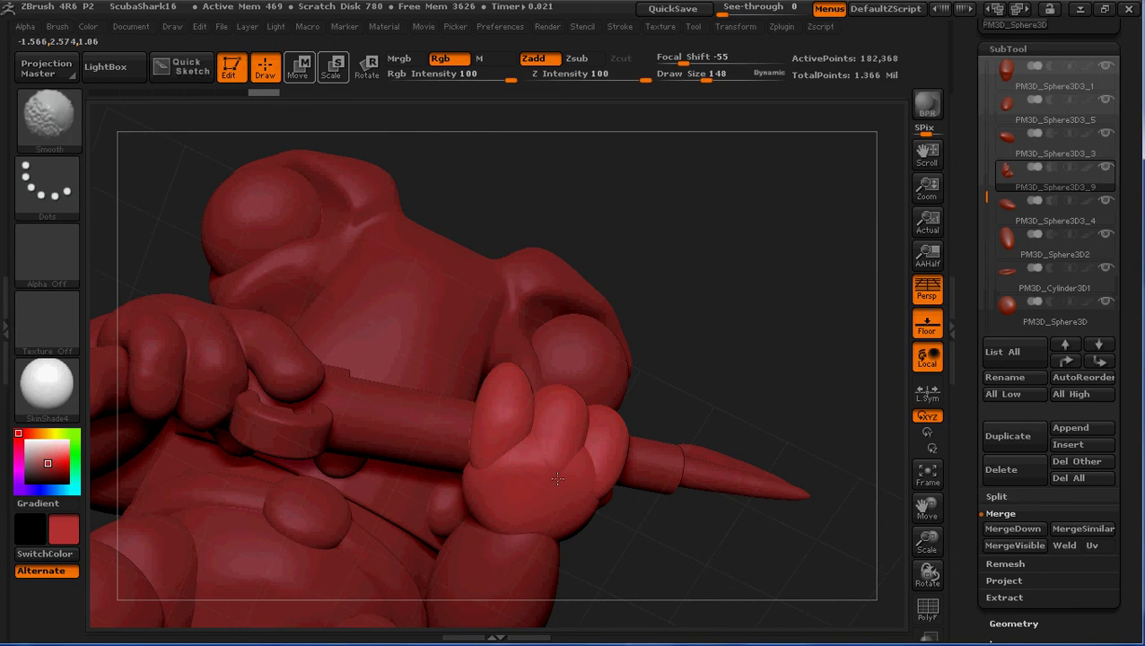
shift+drag(551, 470, 569, 476)
Step: Remesh the merged barrel hand with DynaMesh at resolution 128 to fuse the fingers and palm
mouse_move(712, 555)
mouse_down()
mouse_move(669, 546)
mouse_move(739, 590)
mouse_up()
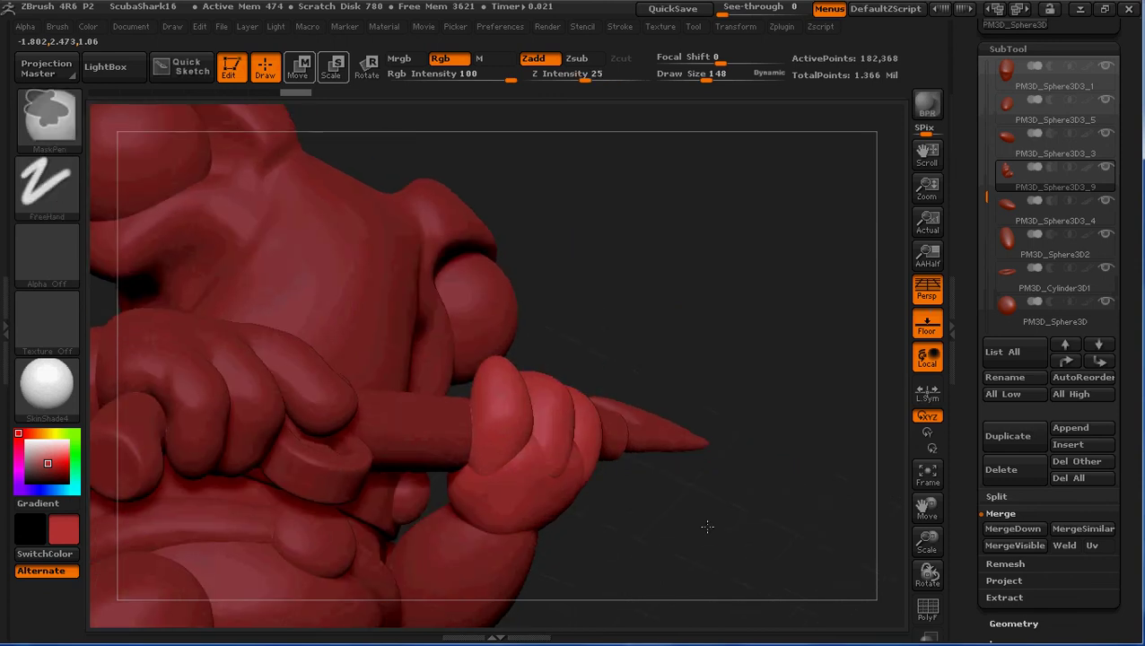
ctrl+right_drag(707, 528, 713, 572)
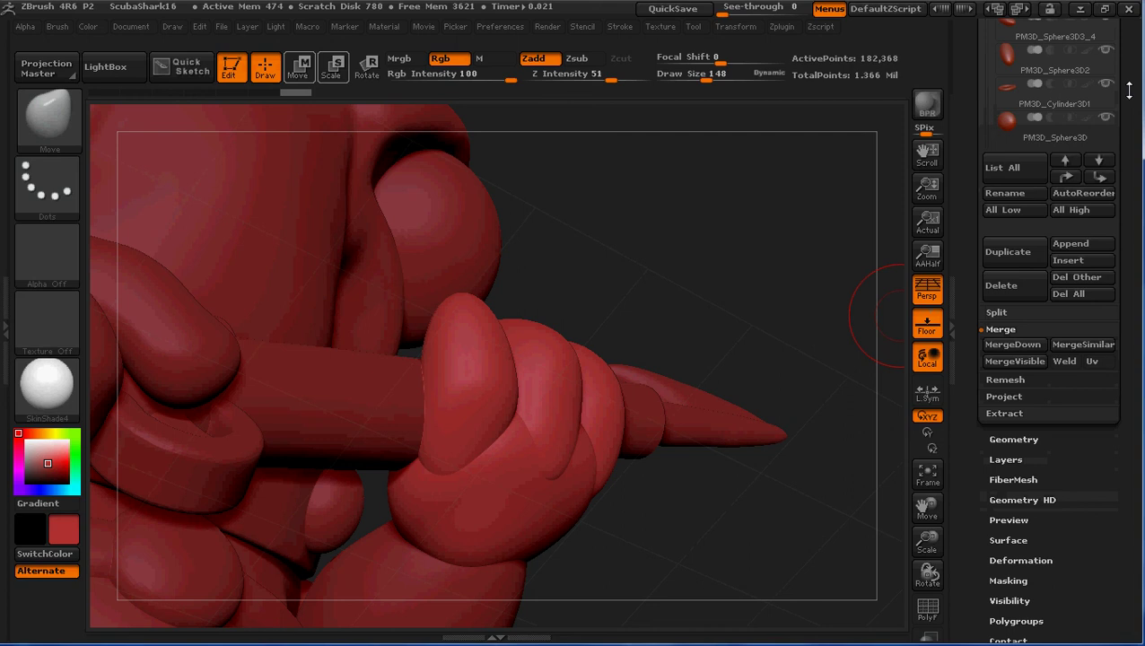
click(1016, 418)
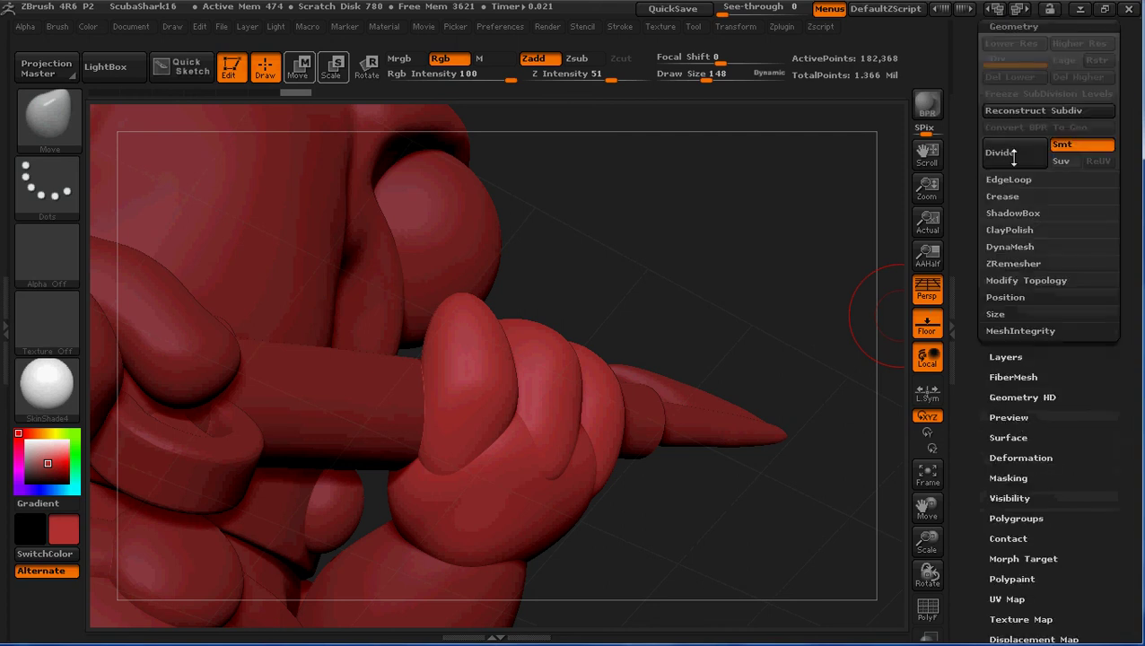
click(1010, 246)
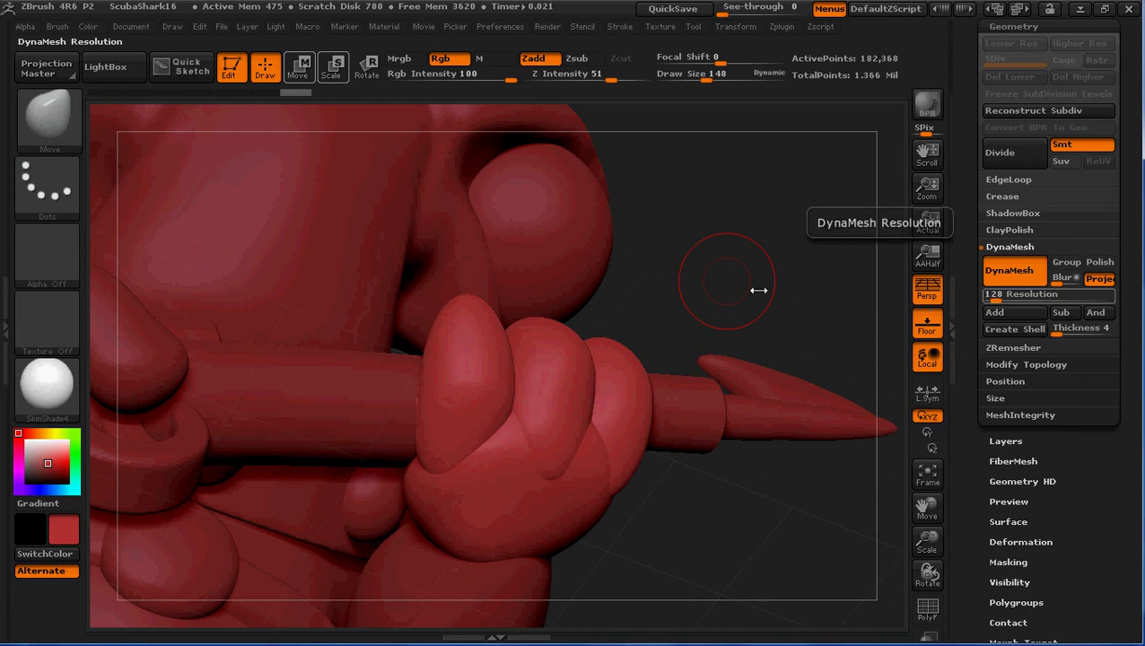
drag(709, 300, 700, 298)
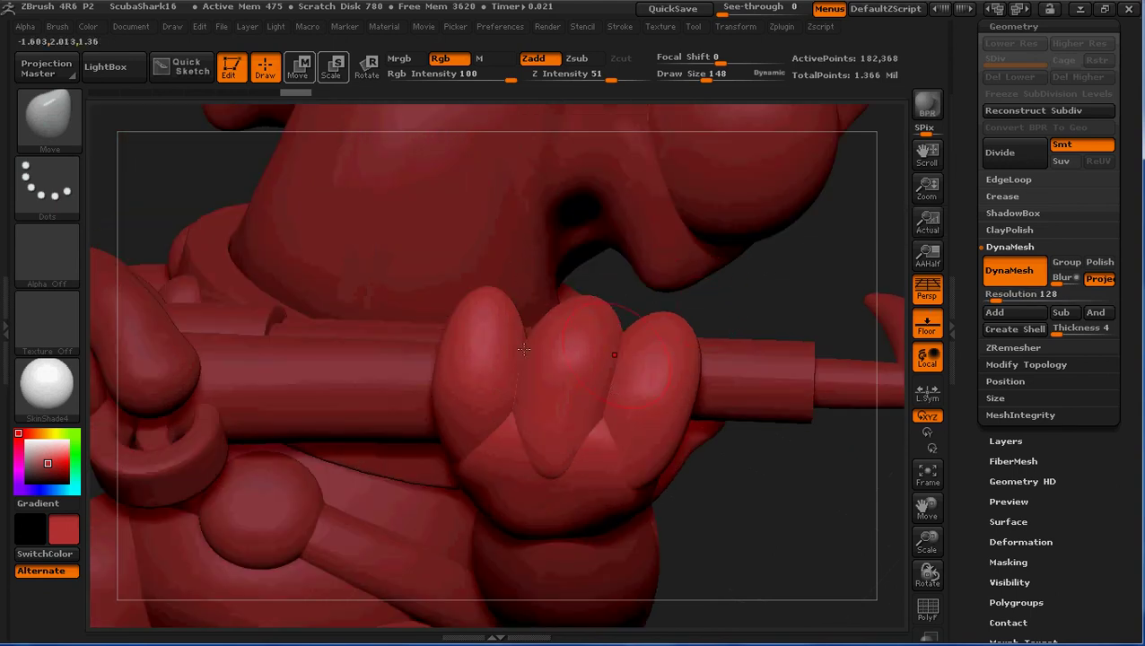
key(ctrl)
ctrl+drag(814, 289, 835, 297)
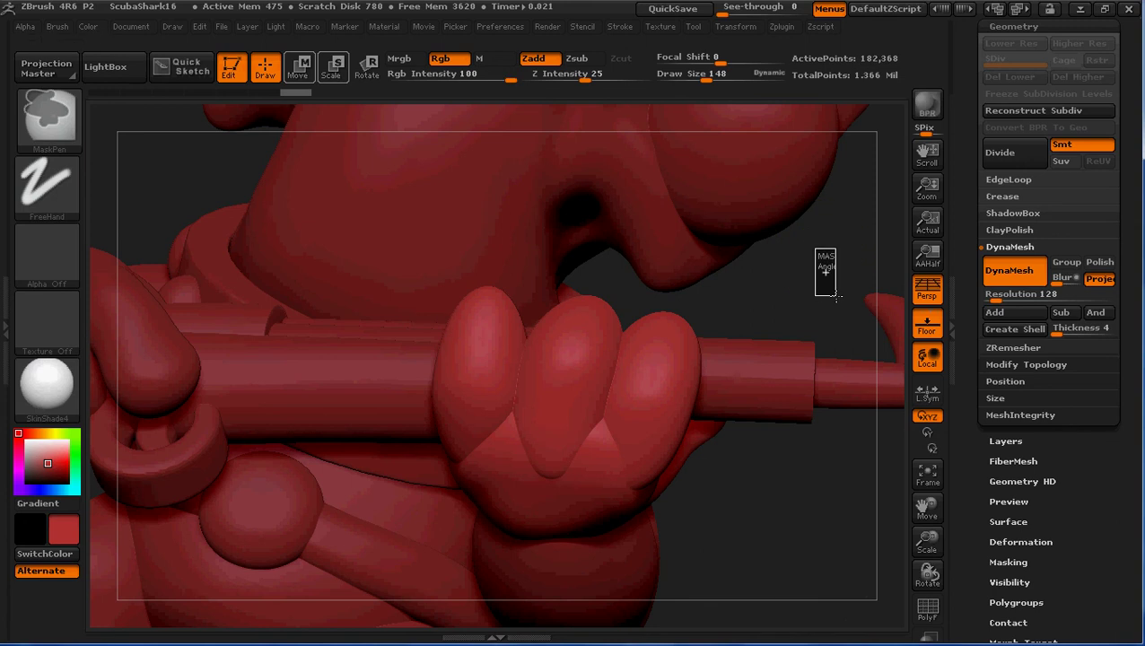
Step: Undo the merged hand's coarse DynaMesh and remesh the hand with DynaMesh at resolution 240
alt+click(612, 384)
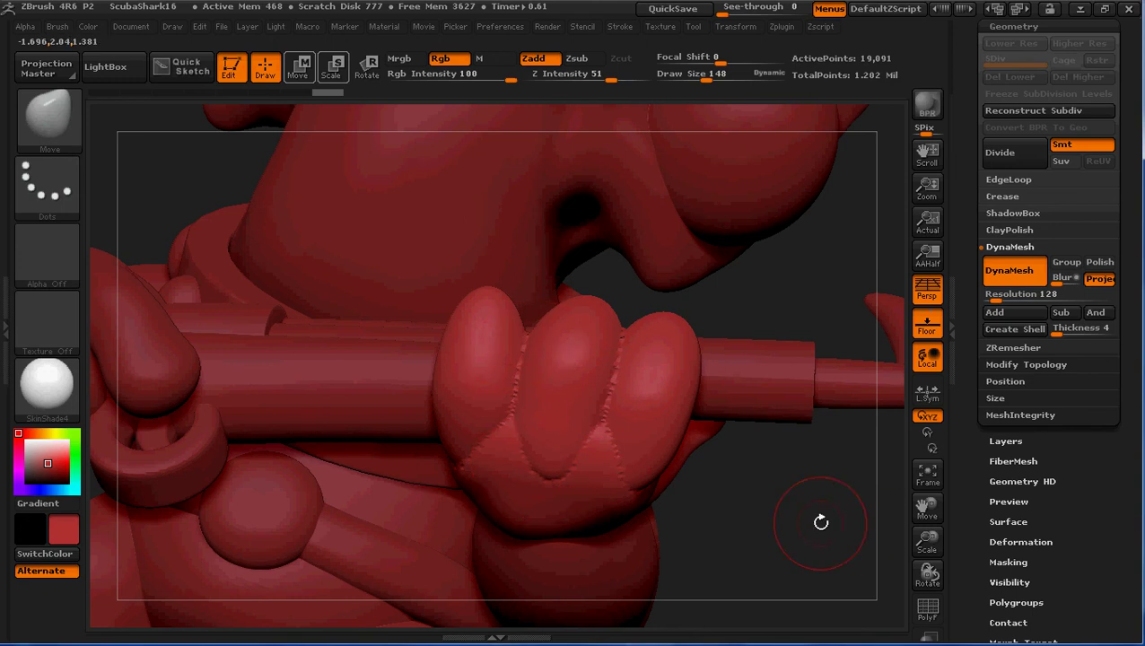
key(ctrl)
key(ctrl)
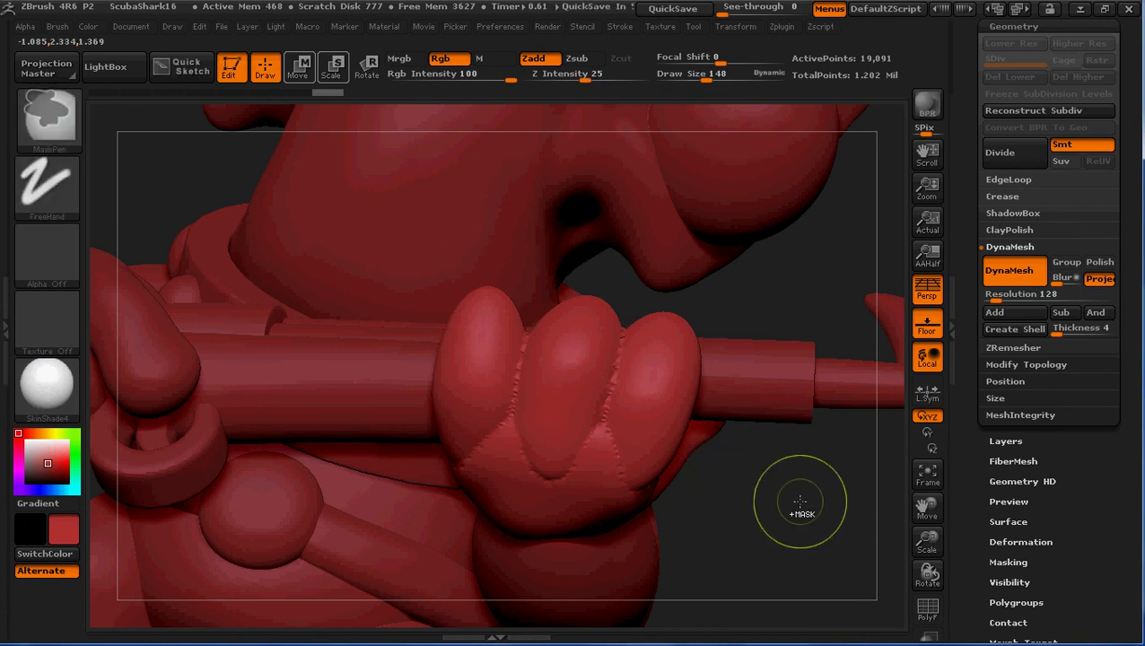
ctrl+drag(800, 503, 799, 511)
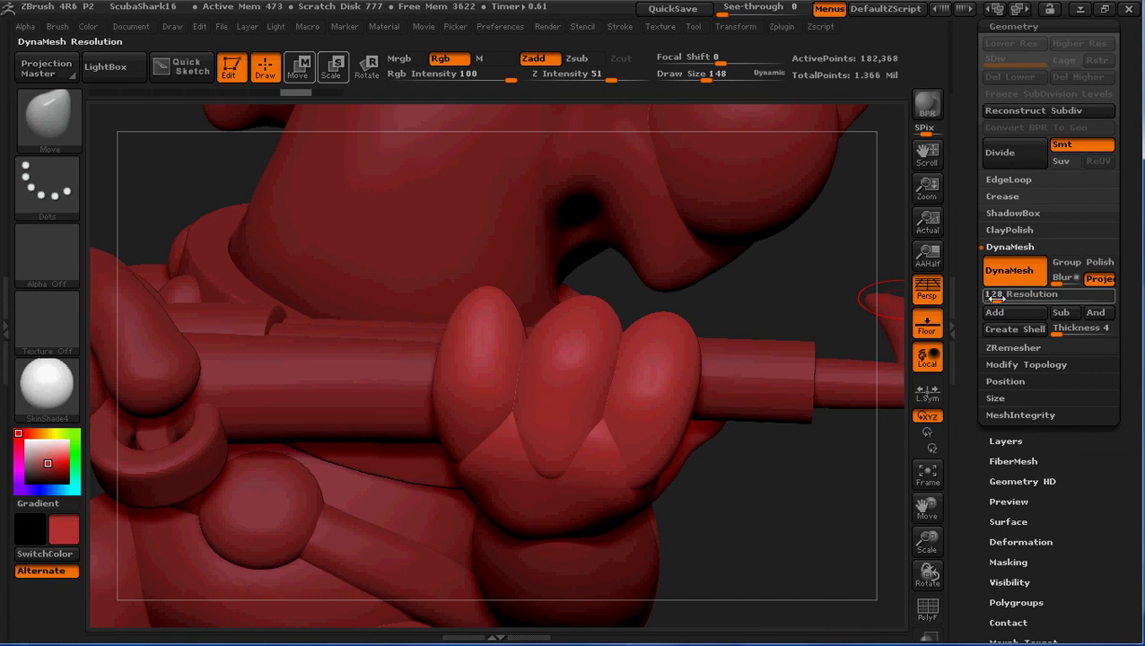
drag(997, 301, 1002, 301)
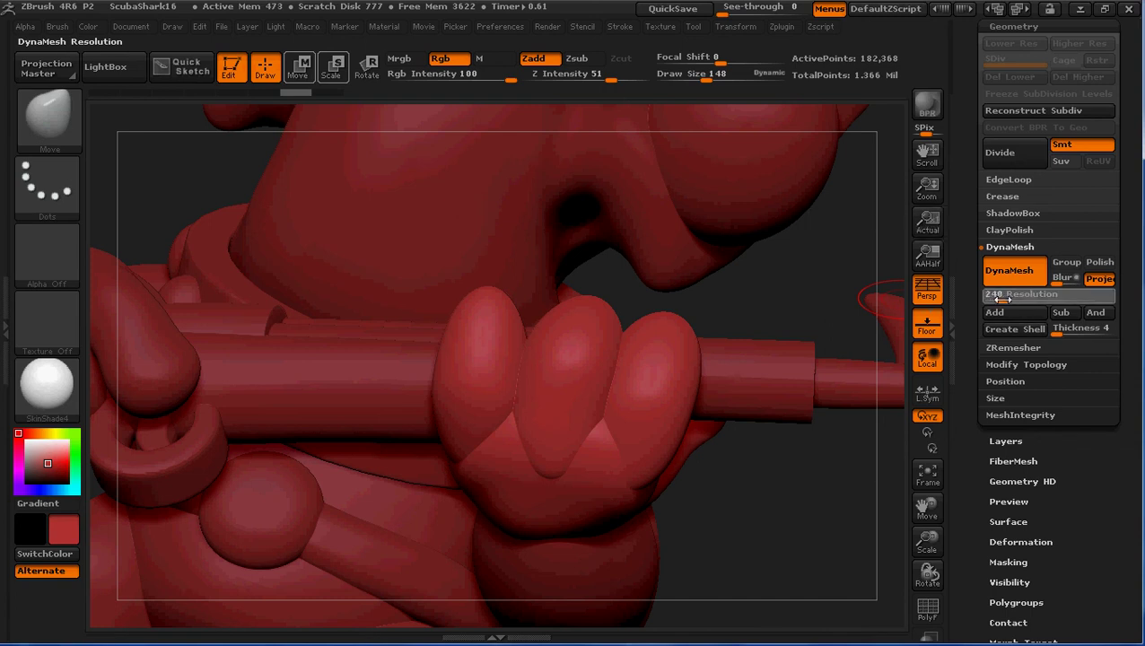
key(ctrl)
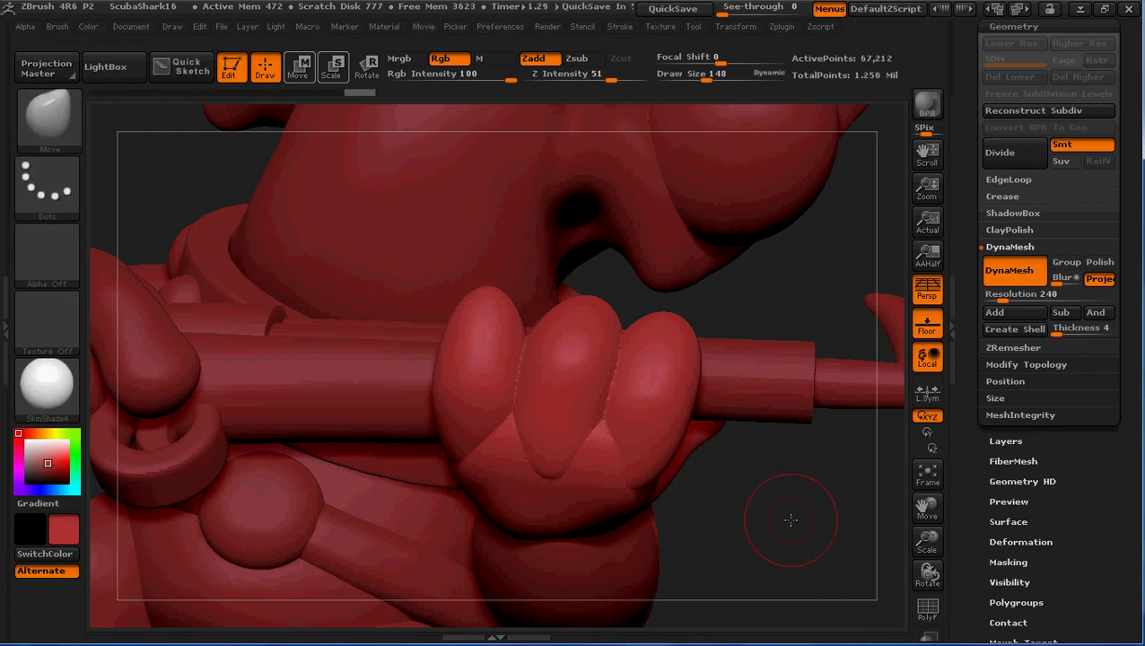
Step: Reduce the draw size to 96 and smooth the seams between the fingers and where they join the palm
mouse_move(811, 495)
mouse_down()
mouse_move(836, 513)
mouse_move(817, 495)
mouse_up()
key(bracketleft)
key(bracketleft)
key(bracketleft)
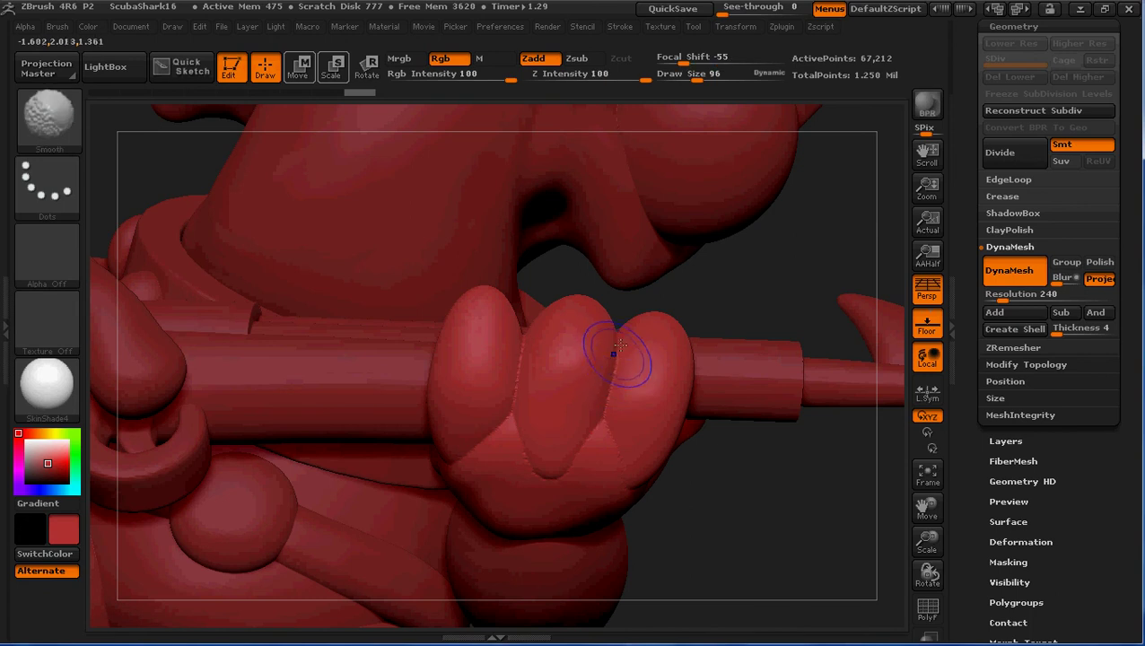
shift+drag(620, 344, 600, 441)
mouse_move(616, 398)
shift+mouse_down()
mouse_move(607, 434)
mouse_move(619, 463)
mouse_move(539, 481)
mouse_move(519, 460)
mouse_move(463, 458)
shift+mouse_up()
Step: Smooth the back of the hand, the finger bases and the join beside the thumb
mouse_move(784, 518)
mouse_down()
mouse_move(724, 487)
mouse_move(759, 451)
mouse_up()
key(shift)
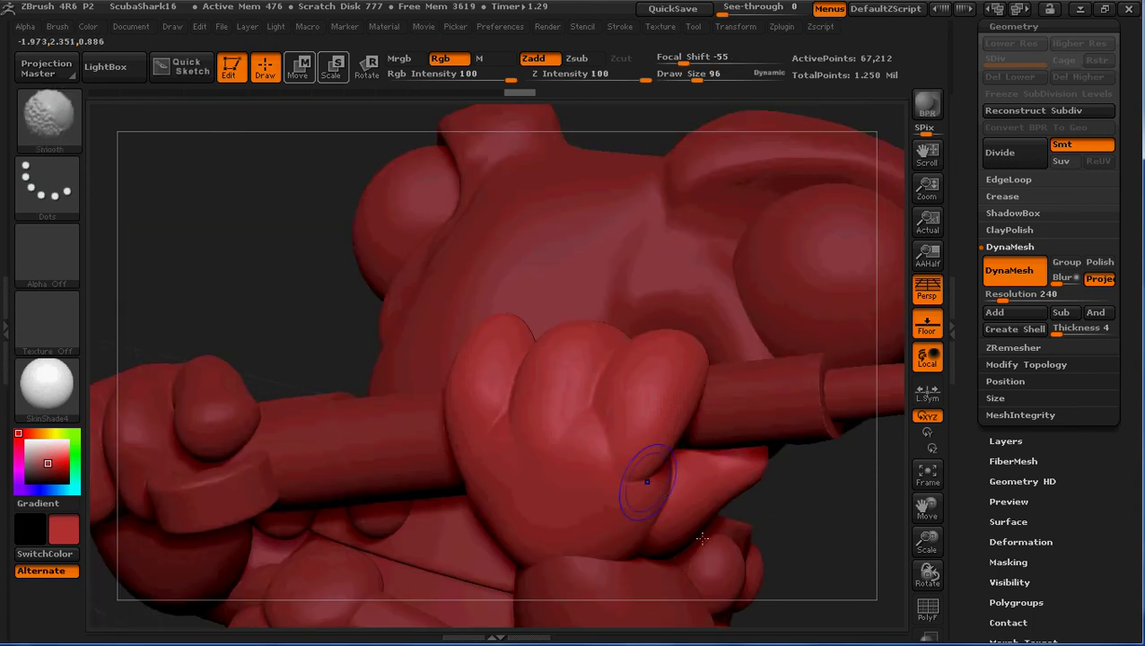
shift+drag(647, 481, 654, 504)
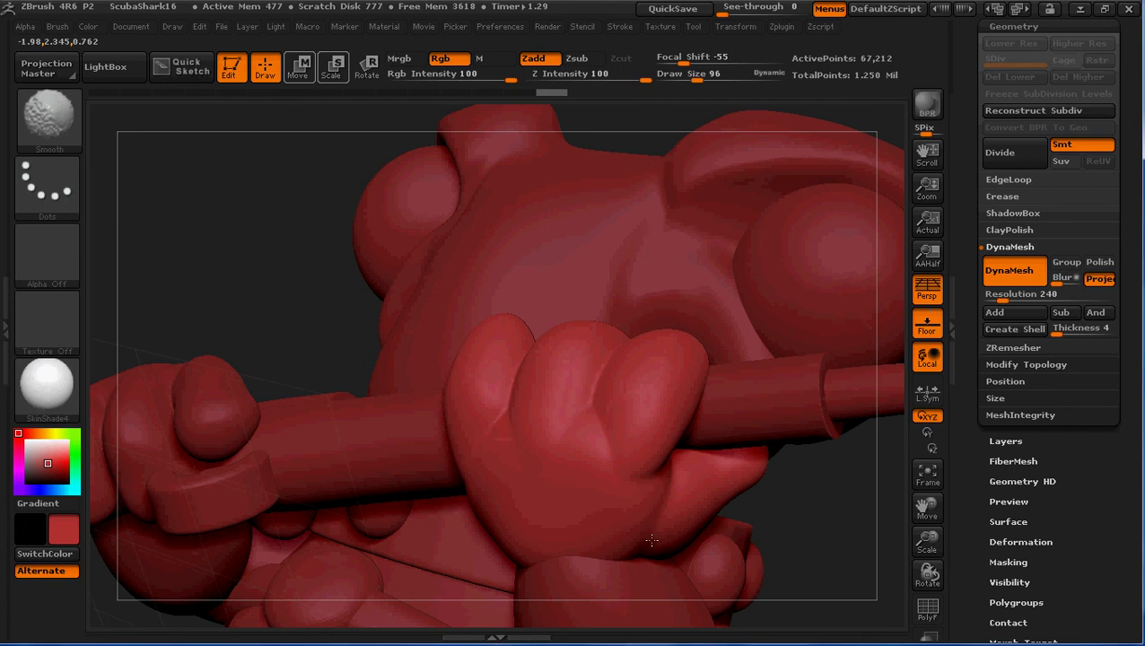
shift+drag(617, 441, 614, 434)
mouse_move(614, 435)
shift+mouse_down()
mouse_move(627, 430)
mouse_move(616, 447)
shift+mouse_up()
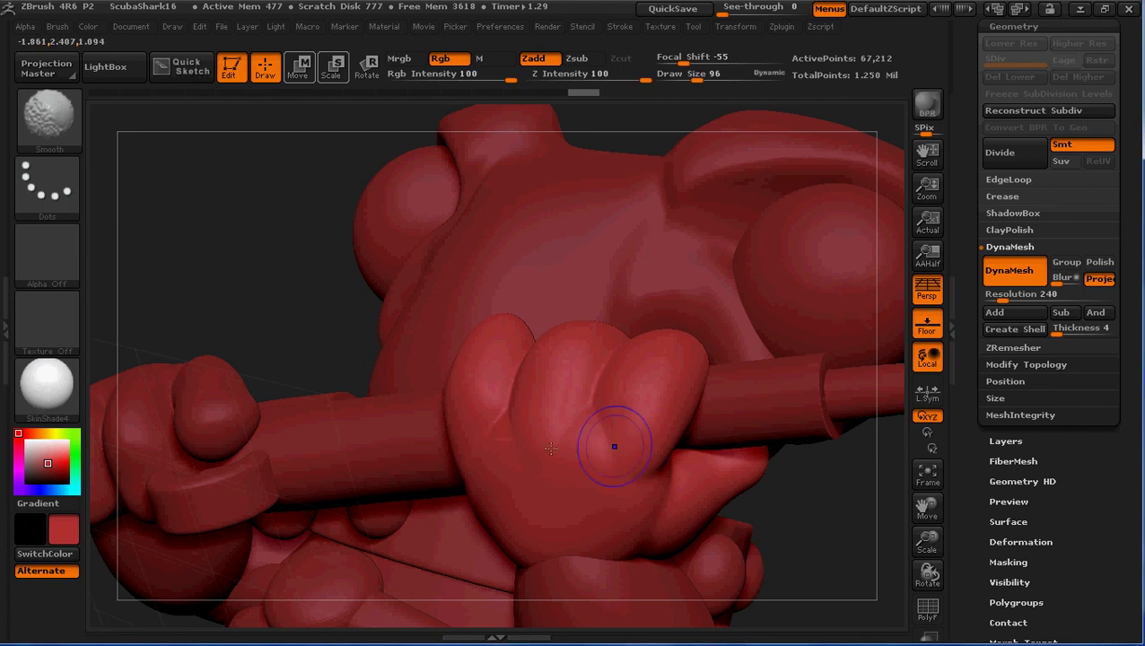
shift+drag(535, 426, 515, 462)
drag(277, 271, 331, 276)
mouse_move(445, 506)
shift+mouse_down()
mouse_move(439, 370)
mouse_move(449, 396)
shift+mouse_up()
mouse_move(708, 598)
mouse_down()
mouse_move(752, 613)
mouse_move(634, 544)
mouse_move(521, 566)
mouse_move(492, 500)
mouse_move(483, 510)
mouse_up()
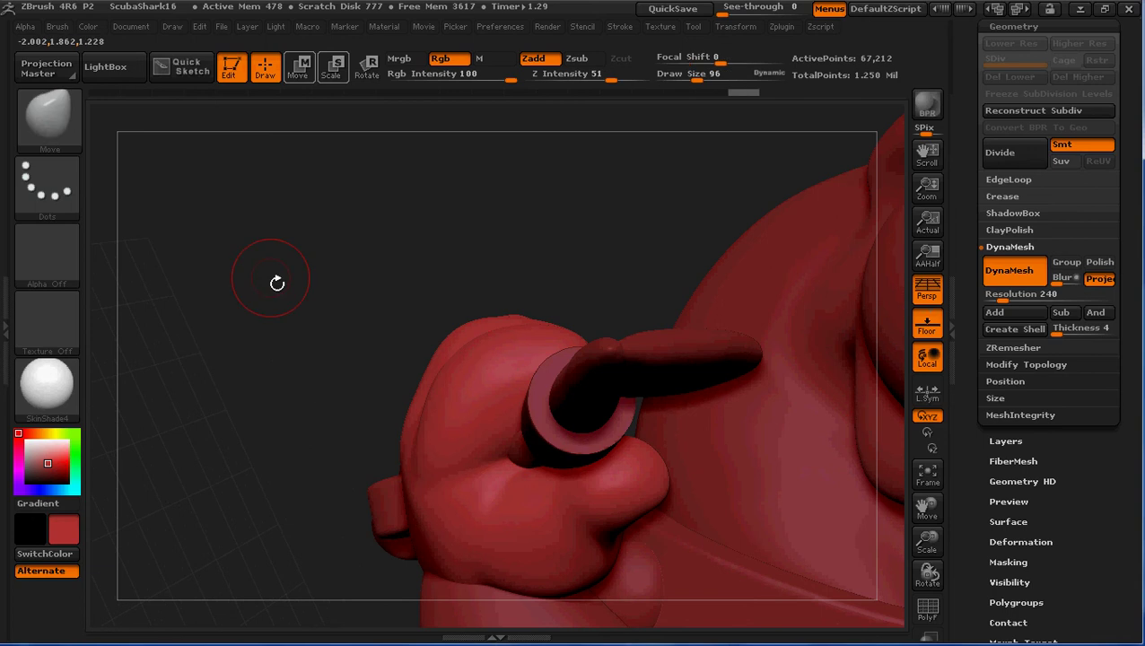
Step: Choose the Slash3 brush with Z Intensity 34 and reduce its draw size to 64
drag(335, 346, 358, 332)
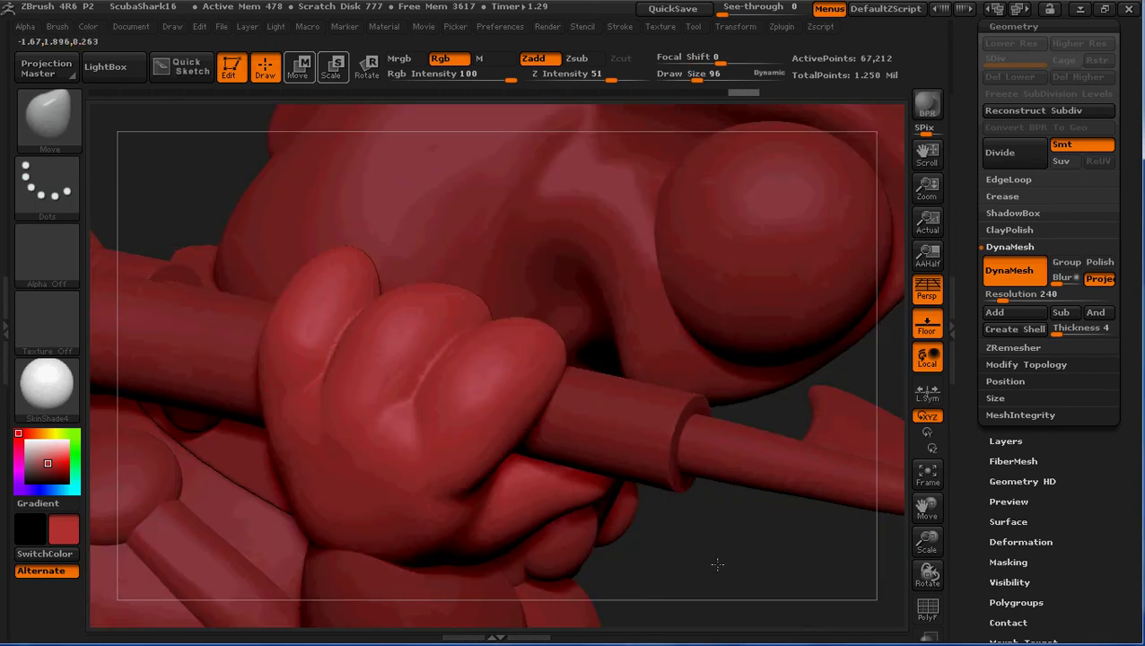
drag(741, 585, 428, 342)
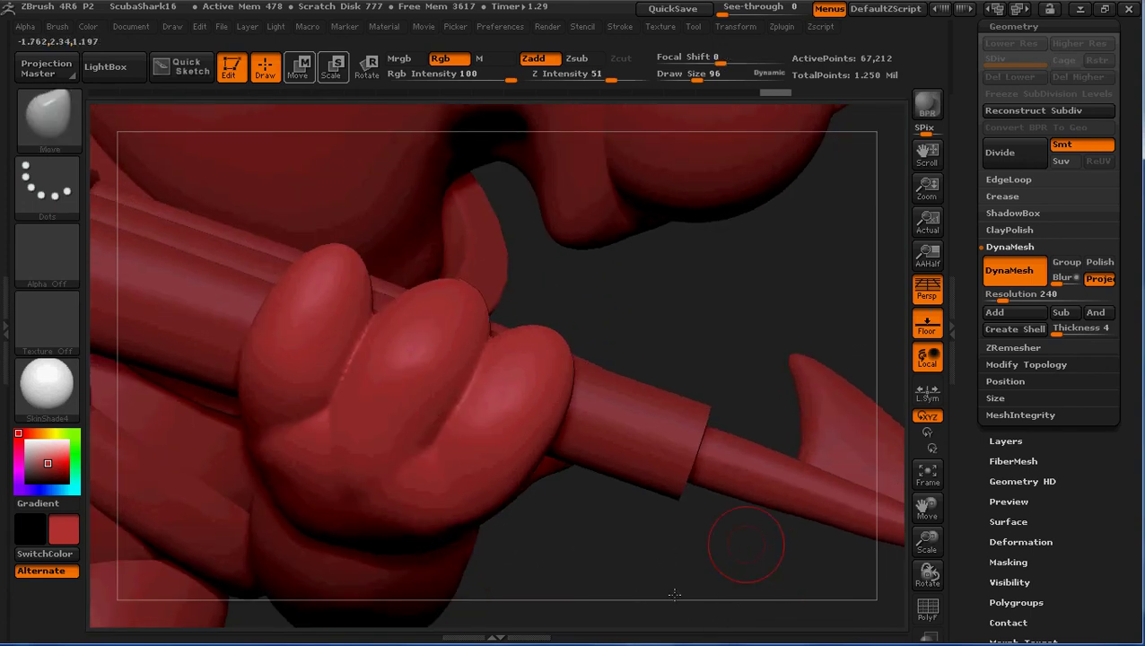
drag(674, 594, 666, 532)
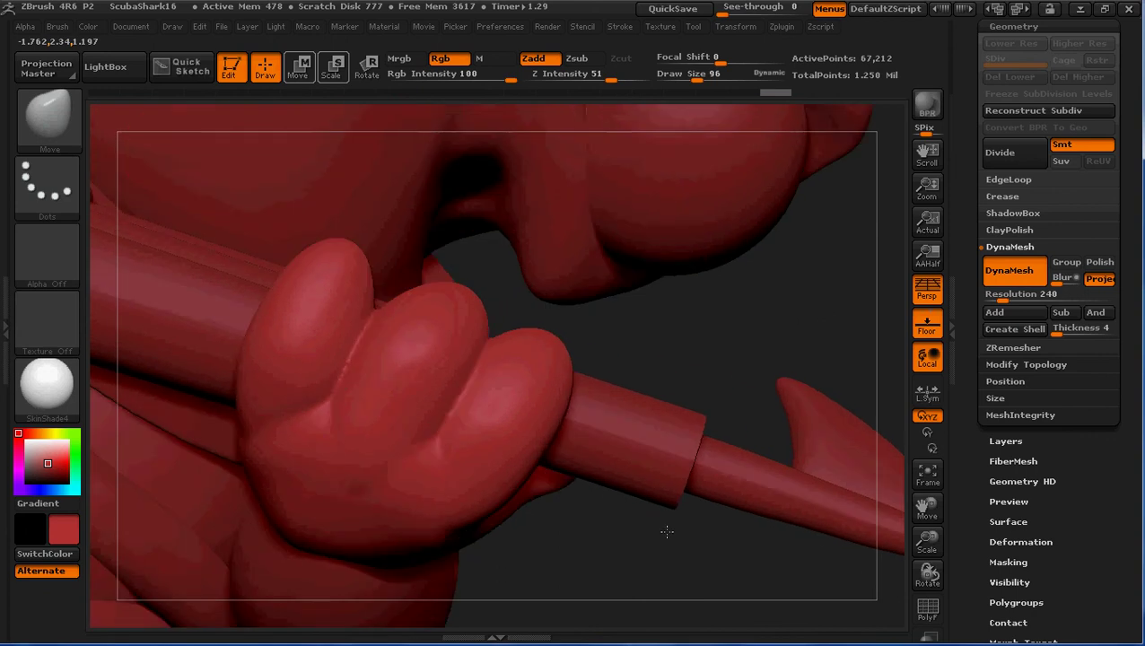
click(45, 124)
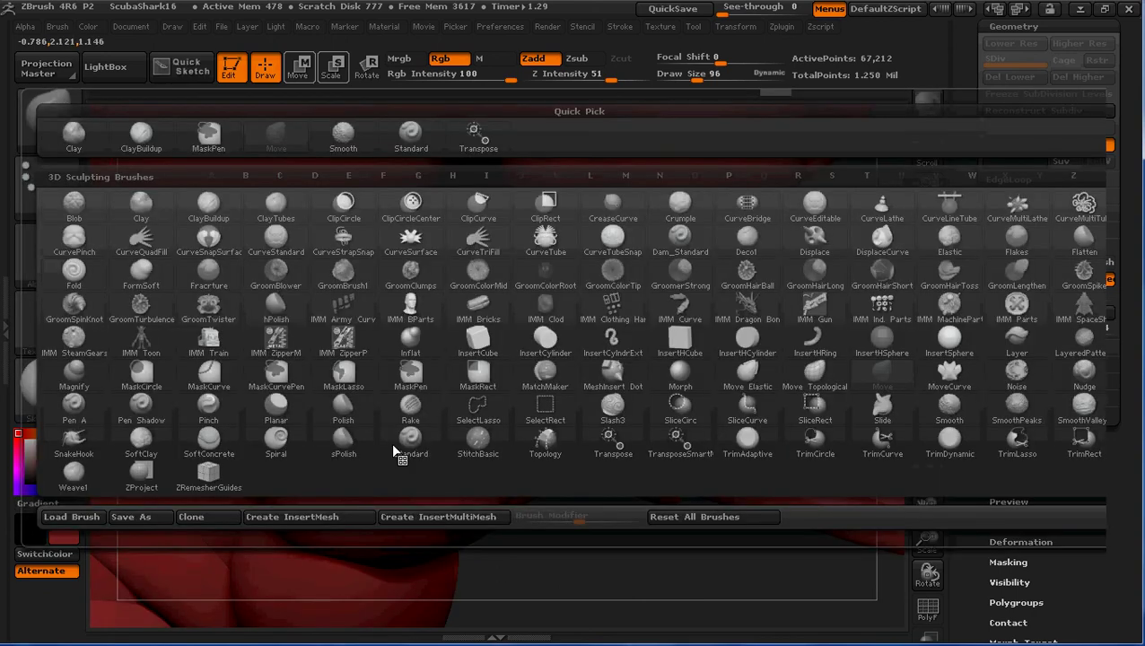
click(613, 405)
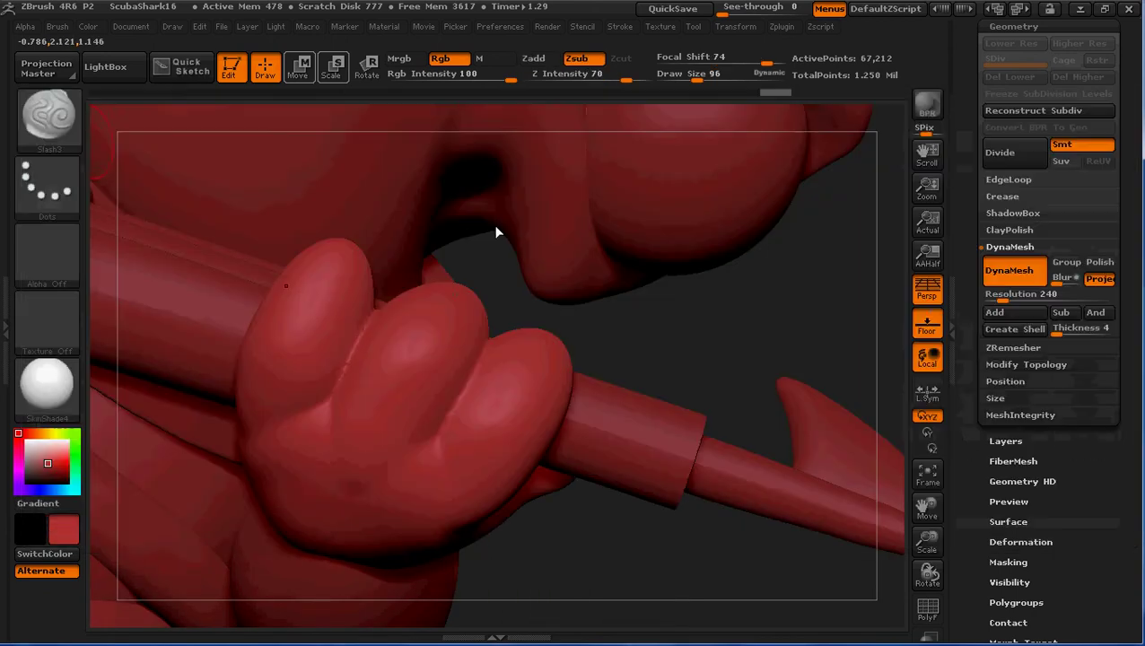
drag(622, 78, 596, 78)
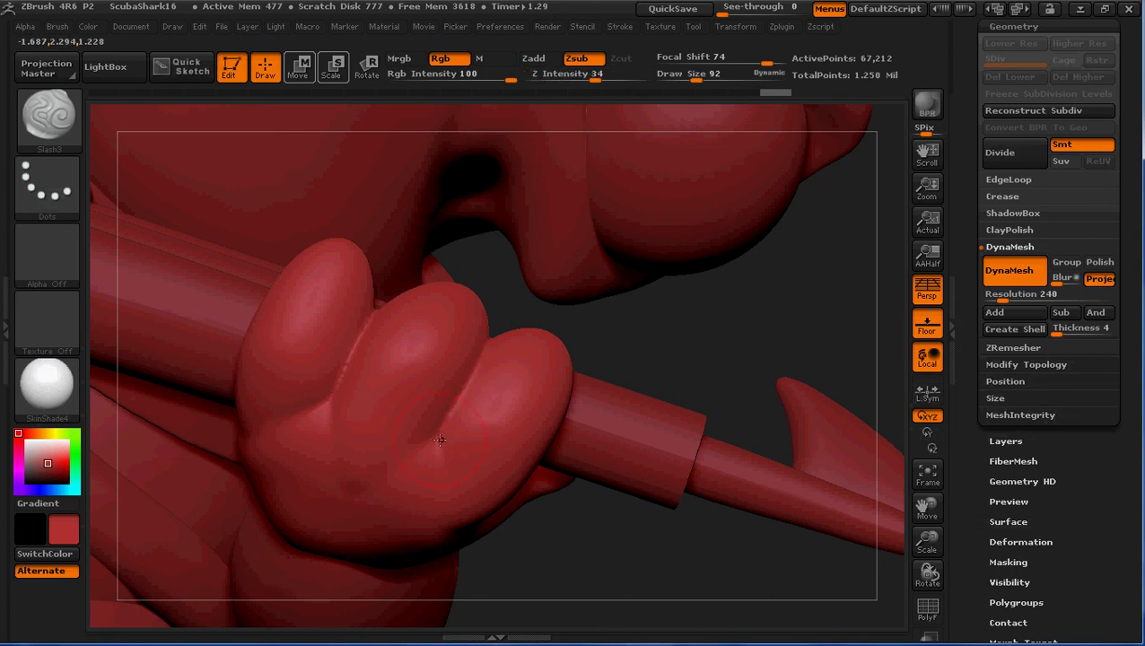
key(bracketleft)
key(bracketleft)
Step: Carve a crease between the middle finger and the finger nearest the harpoon tip
drag(598, 551, 582, 592)
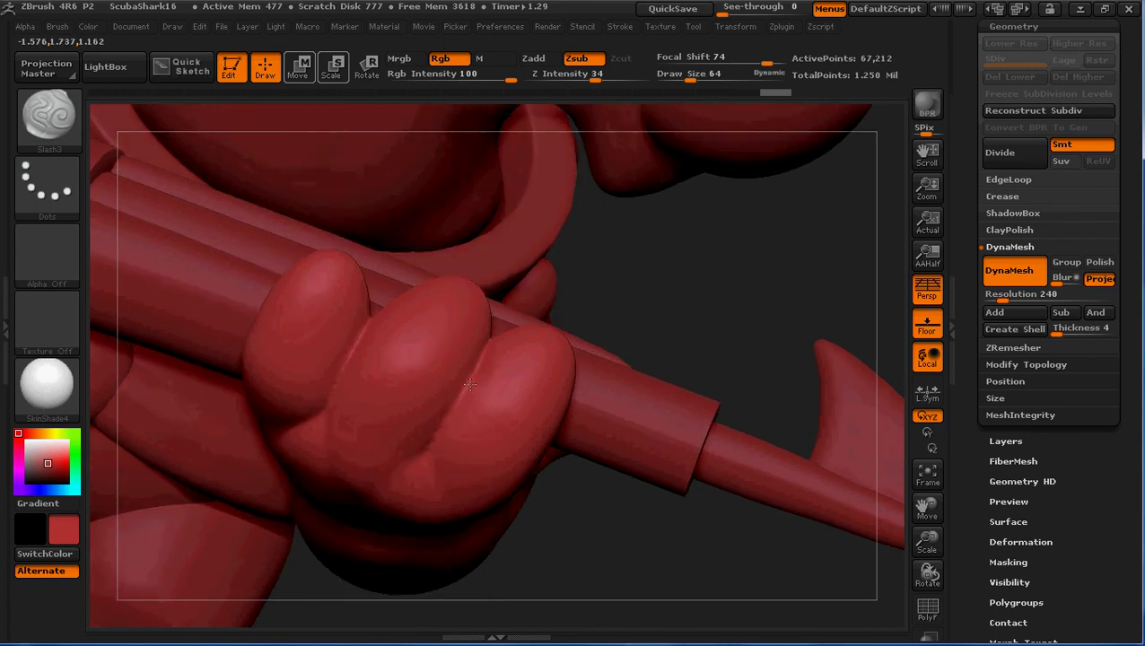
mouse_move(469, 384)
mouse_down()
mouse_move(444, 431)
mouse_move(505, 499)
mouse_up()
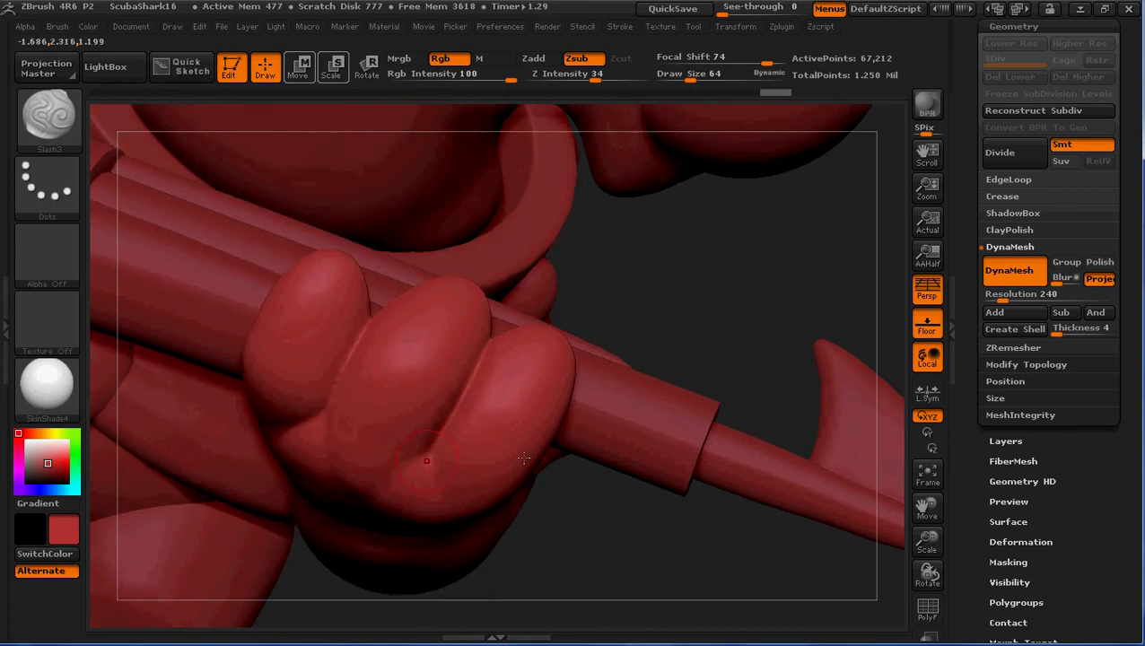
drag(429, 453, 483, 352)
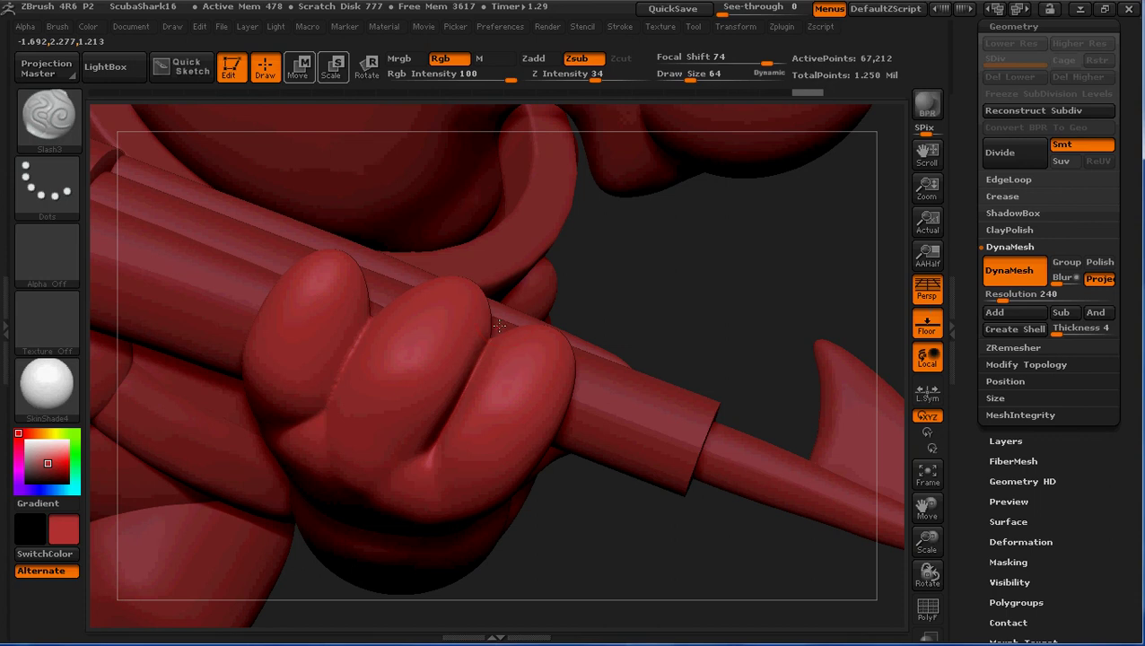
Step: Carve a crease between the middle finger and the finger farthest from the harpoon tip, redoing the first stroke
drag(610, 547, 632, 554)
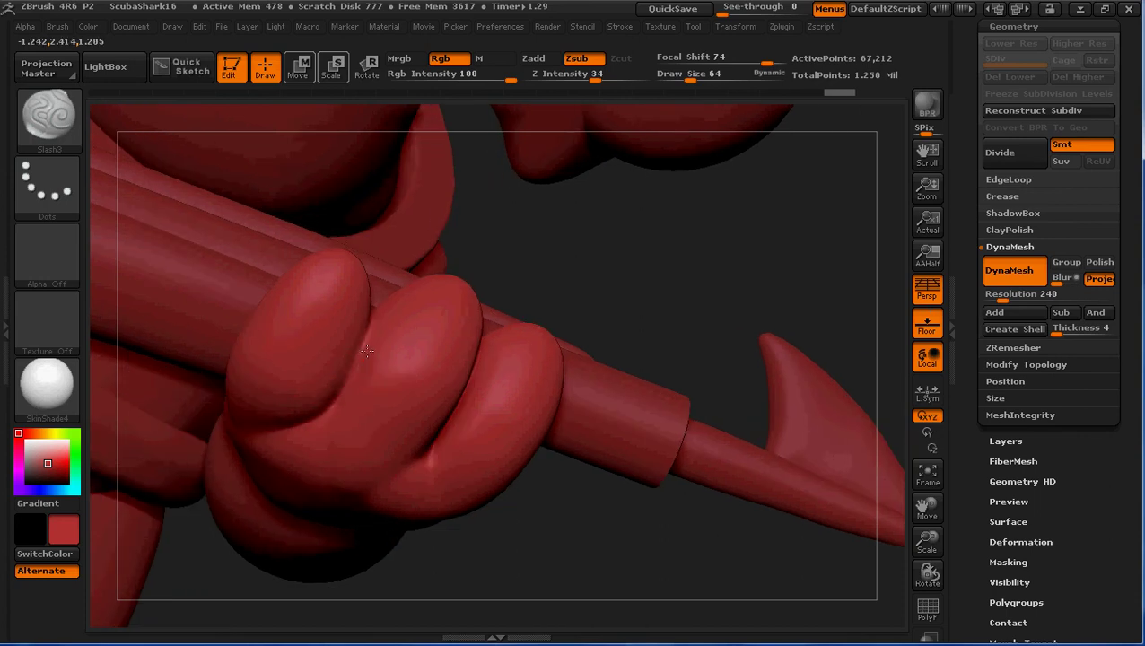
drag(367, 351, 374, 328)
key(ctrl+z)
drag(323, 419, 375, 321)
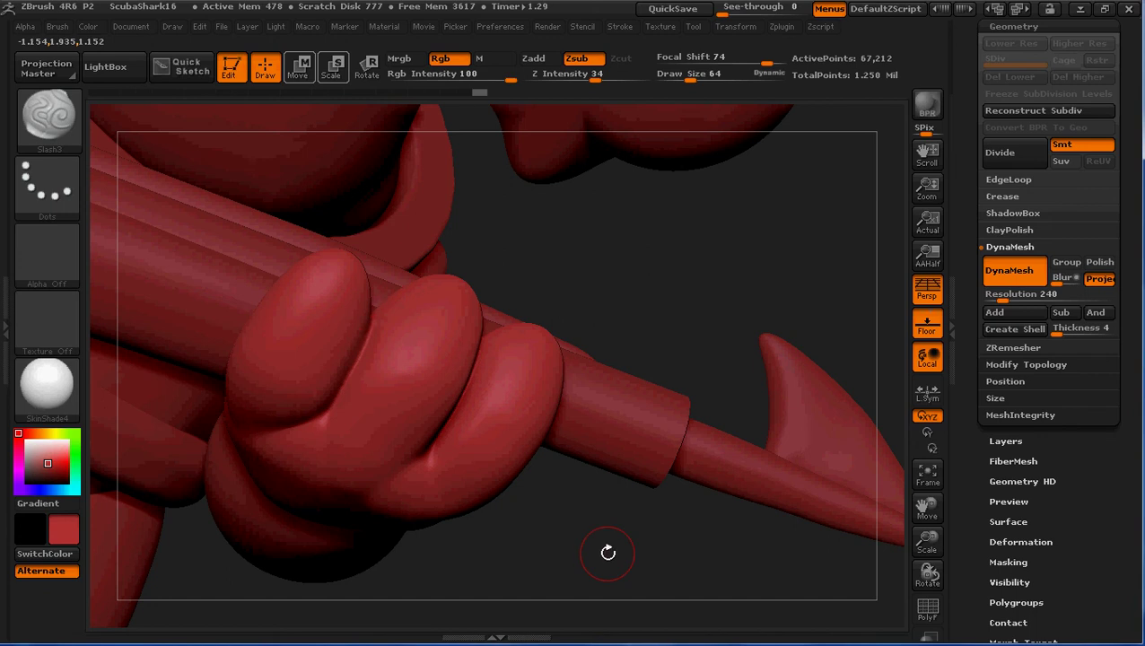
mouse_move(603, 549)
mouse_down()
mouse_move(617, 523)
mouse_move(616, 557)
mouse_move(596, 544)
mouse_up()
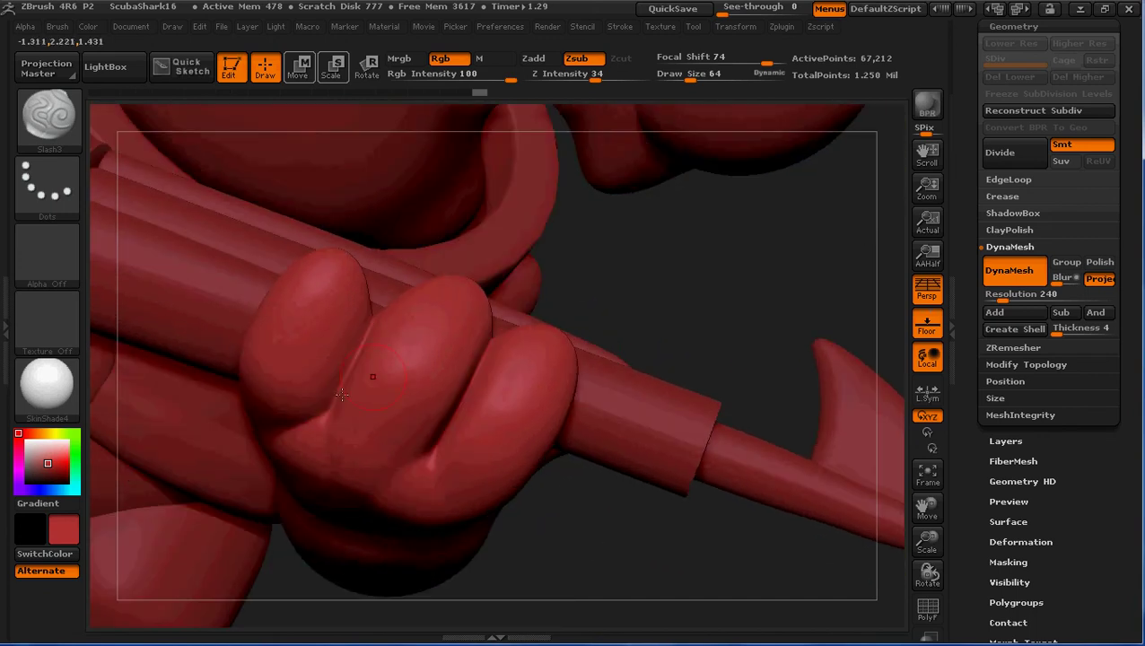
drag(327, 409, 369, 317)
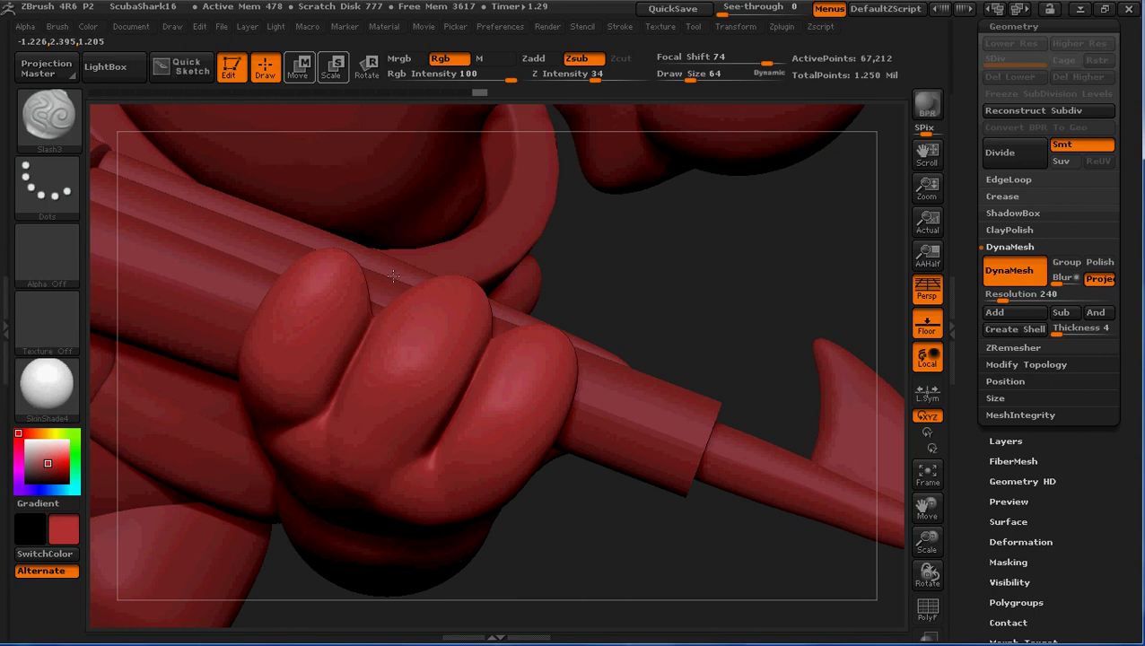
mouse_move(639, 551)
mouse_down()
mouse_move(612, 460)
mouse_move(629, 438)
mouse_move(685, 489)
mouse_move(641, 483)
mouse_move(620, 507)
mouse_move(657, 567)
mouse_move(646, 571)
mouse_up()
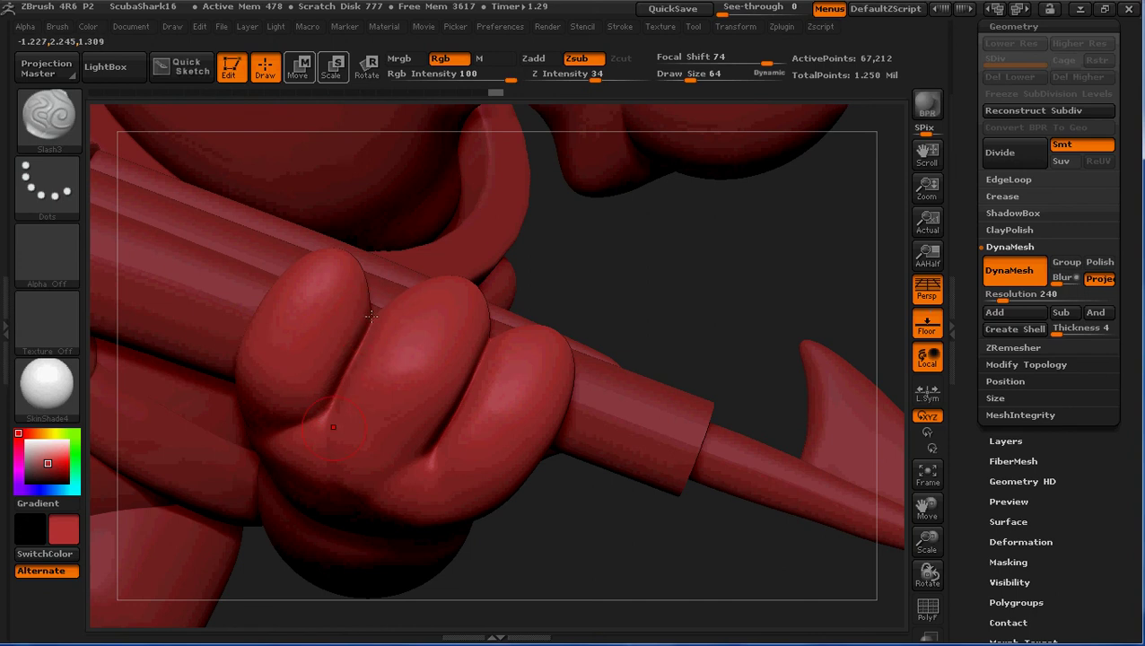
Step: Examine the carved hand and the shark's overall grip on the harpoon gun from several angles
drag(606, 510, 603, 473)
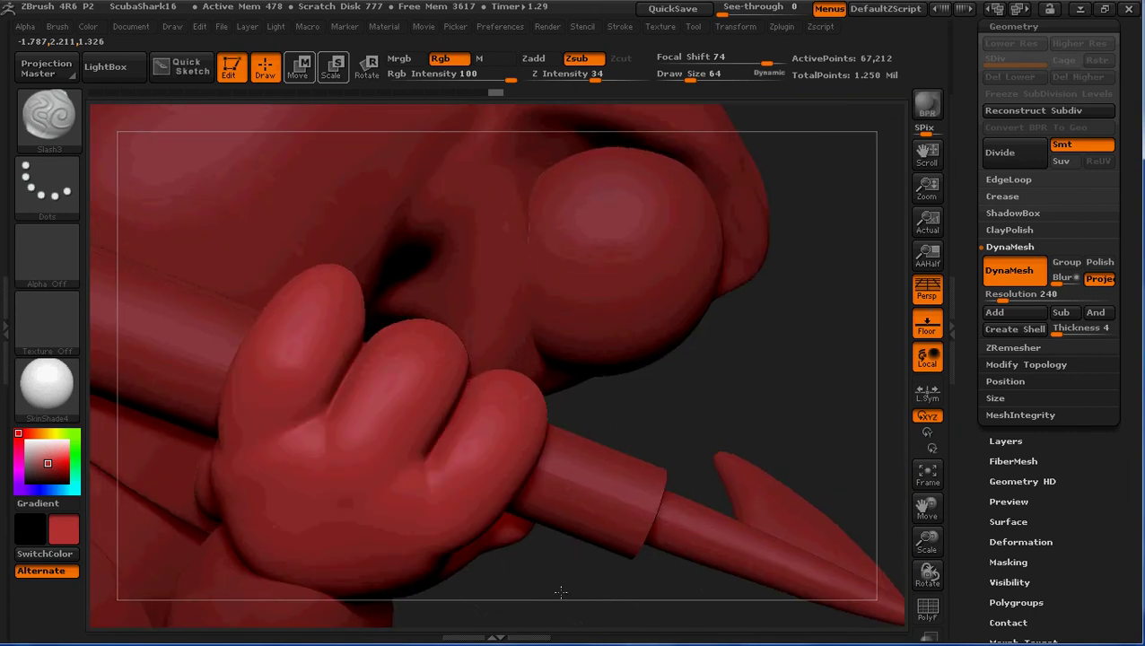
drag(561, 592, 608, 563)
drag(348, 566, 418, 567)
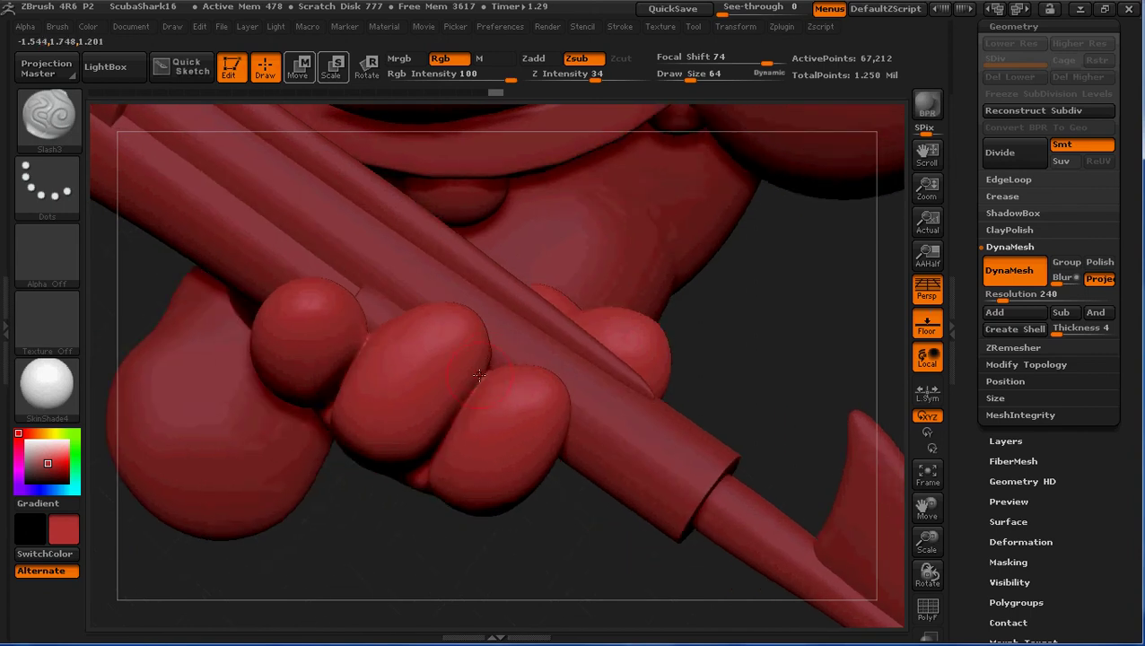
drag(553, 581, 578, 467)
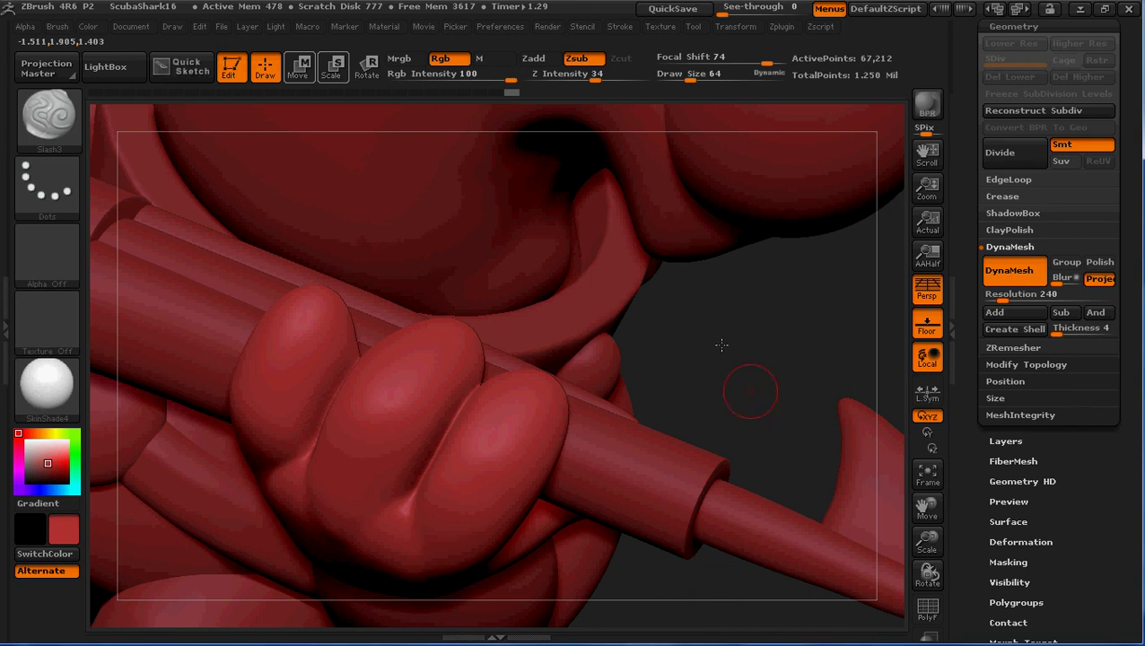
alt+drag(721, 346, 645, 186)
key(ctrl)
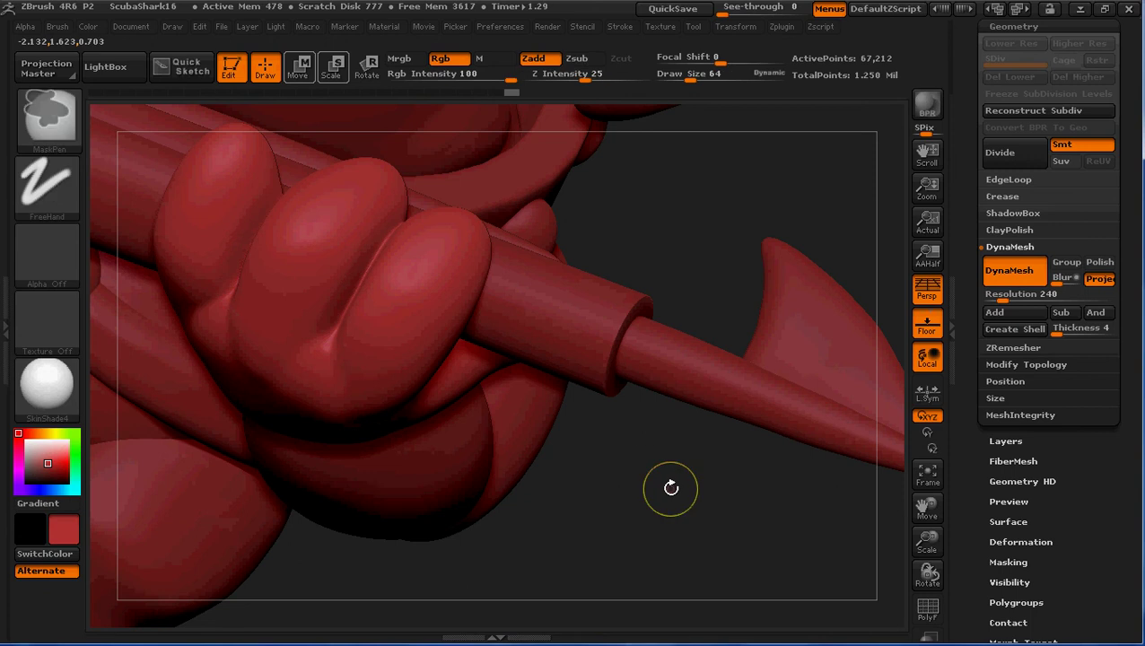
ctrl+right_drag(670, 489, 632, 406)
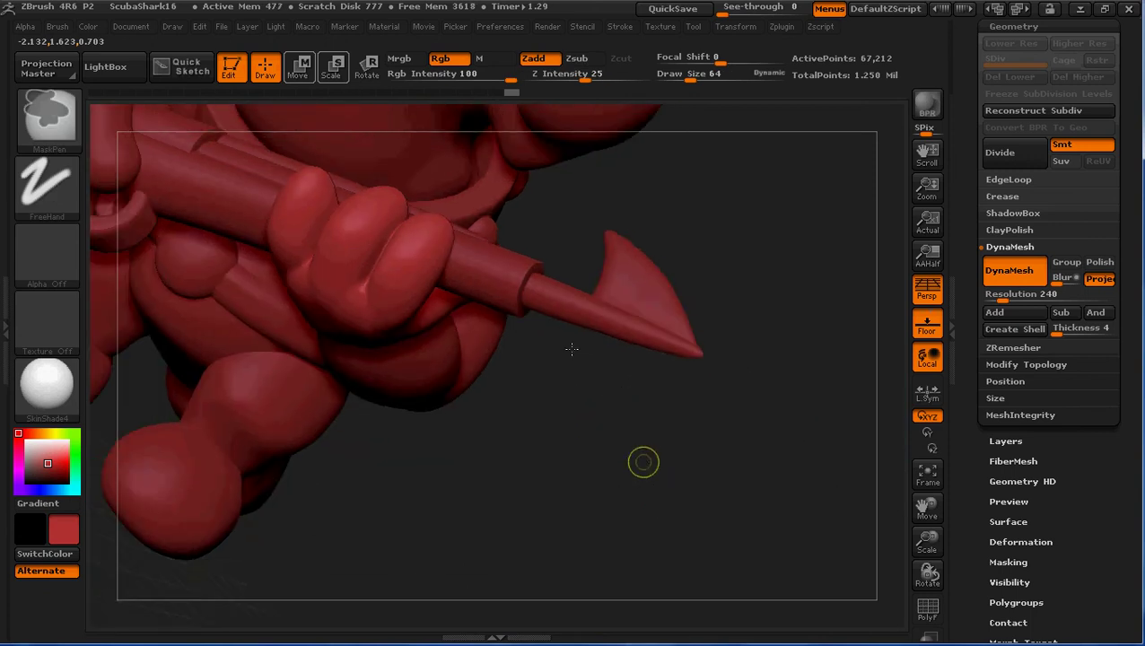
ctrl+right_drag(643, 462, 572, 349)
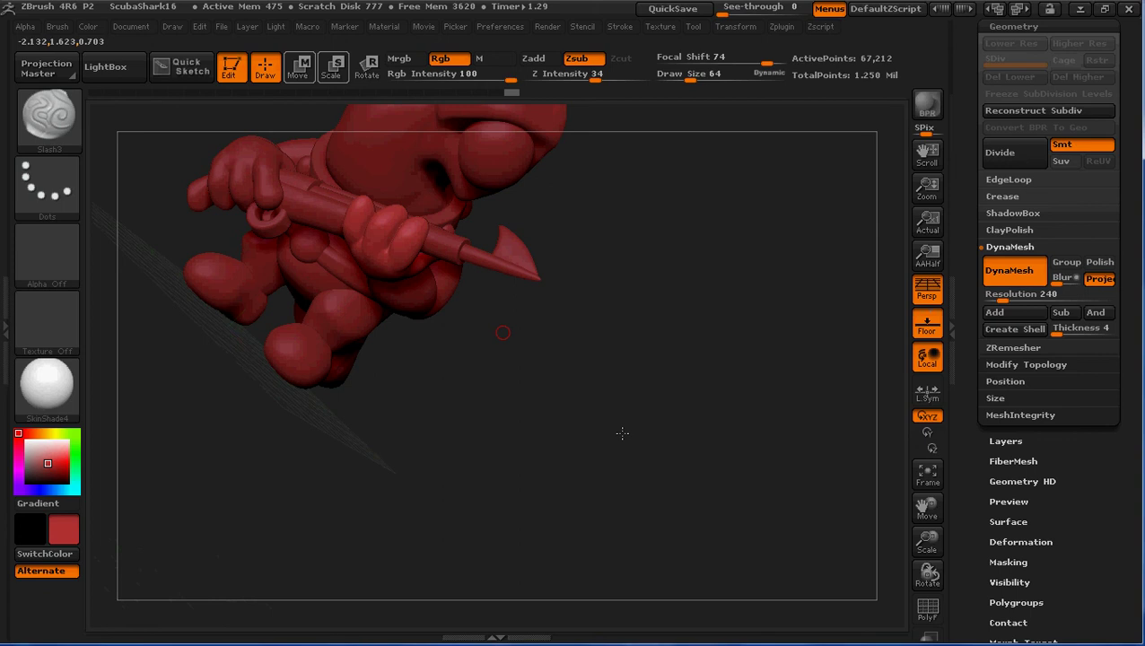
alt+right_drag(622, 433, 676, 521)
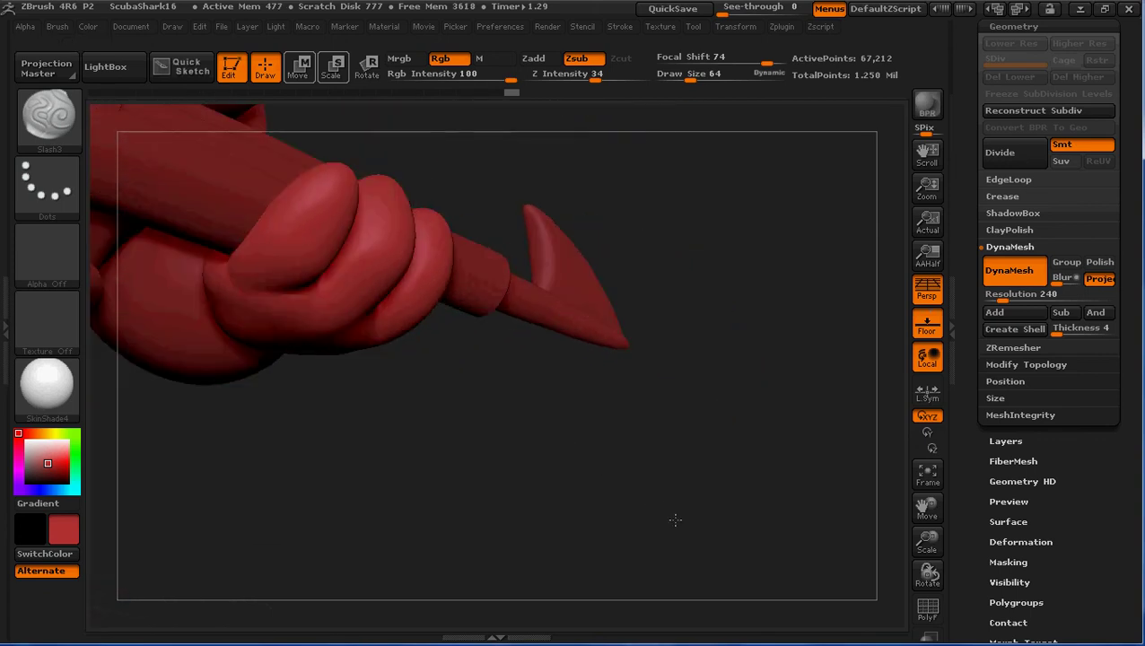
drag(675, 520, 709, 532)
drag(694, 491, 571, 480)
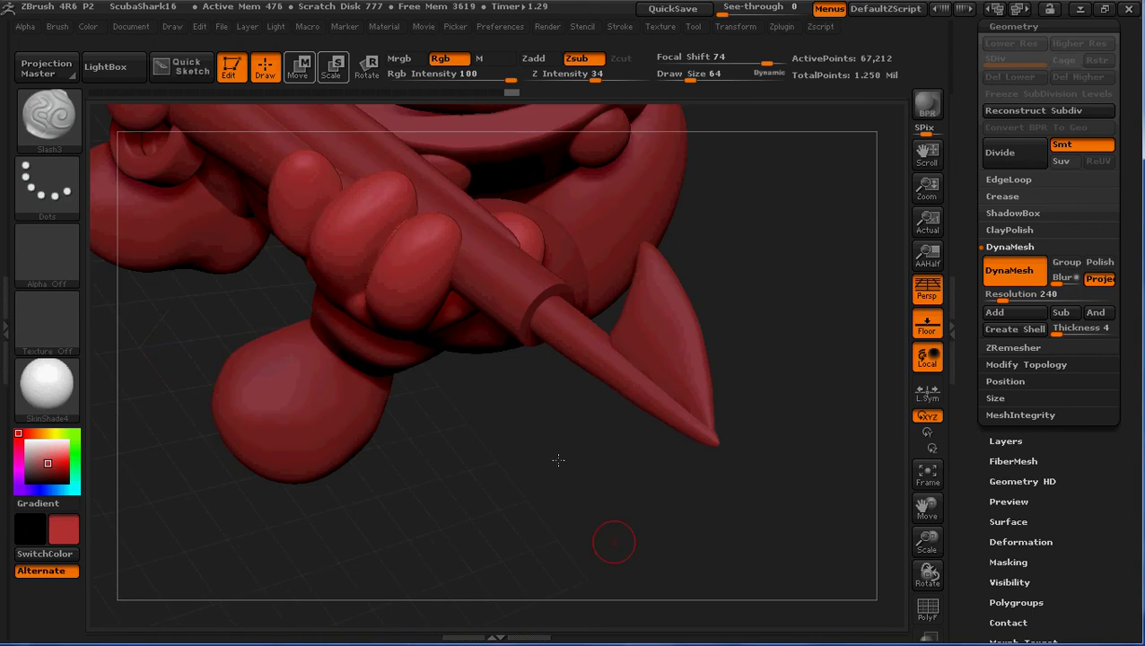
ctrl+right_drag(538, 424, 537, 426)
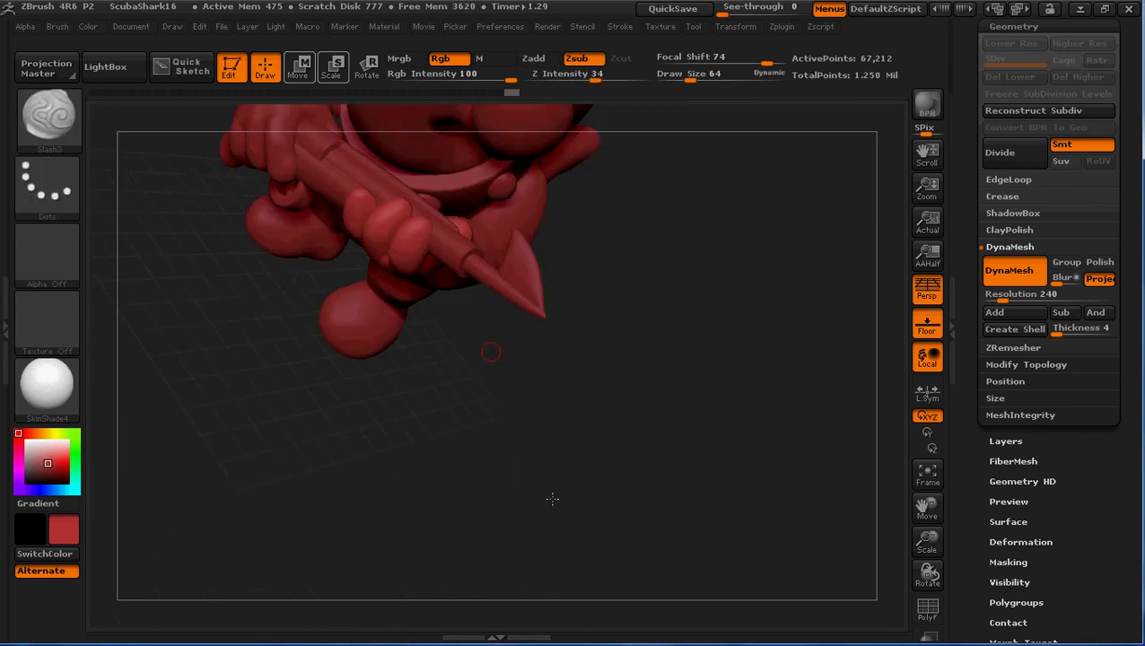
alt+drag(491, 352, 529, 529)
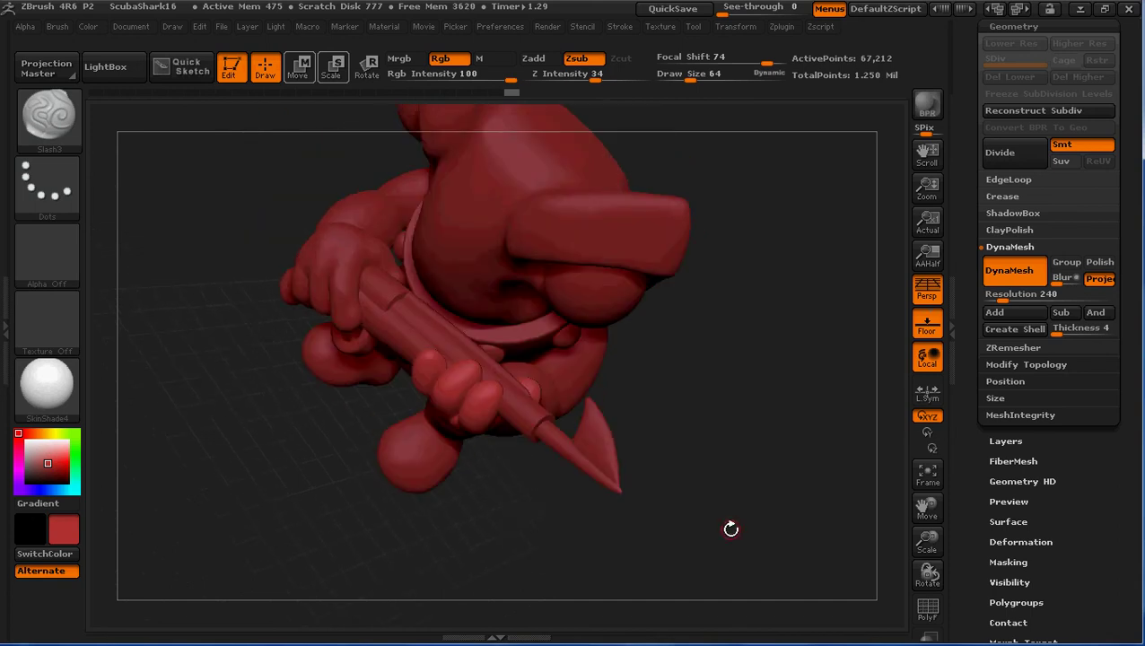
key(ctrl)
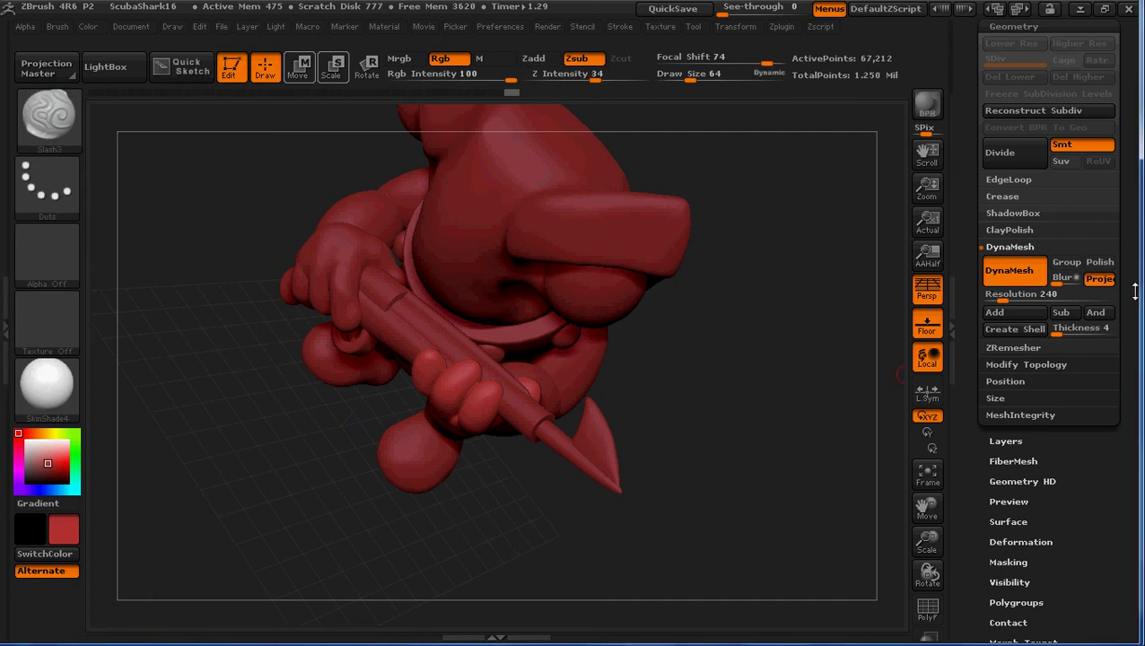
Step: Check the Scuba Shark concept art and harpoon gun photo, then return to ZBrush at full size
click(1105, 8)
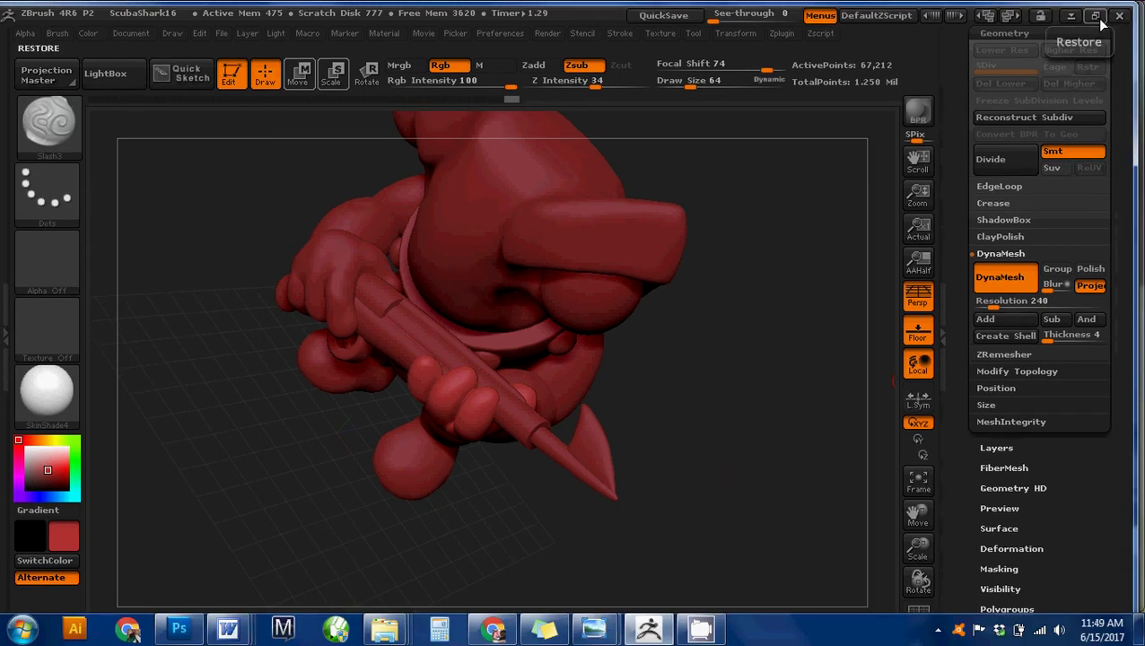
click(1071, 16)
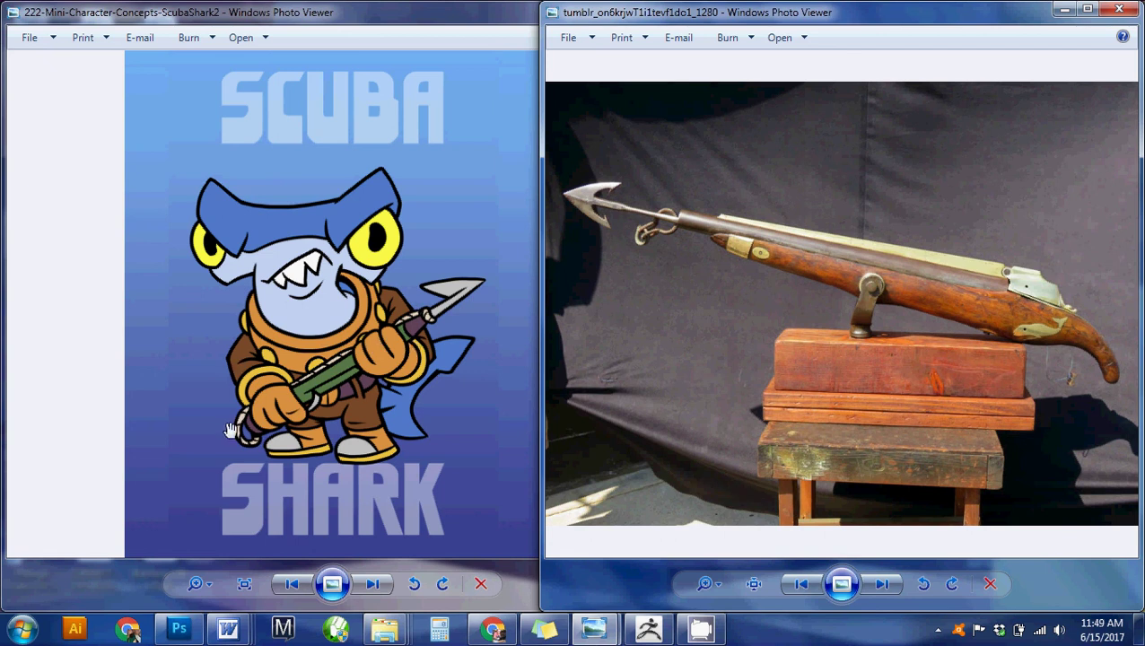
click(648, 629)
click(1094, 15)
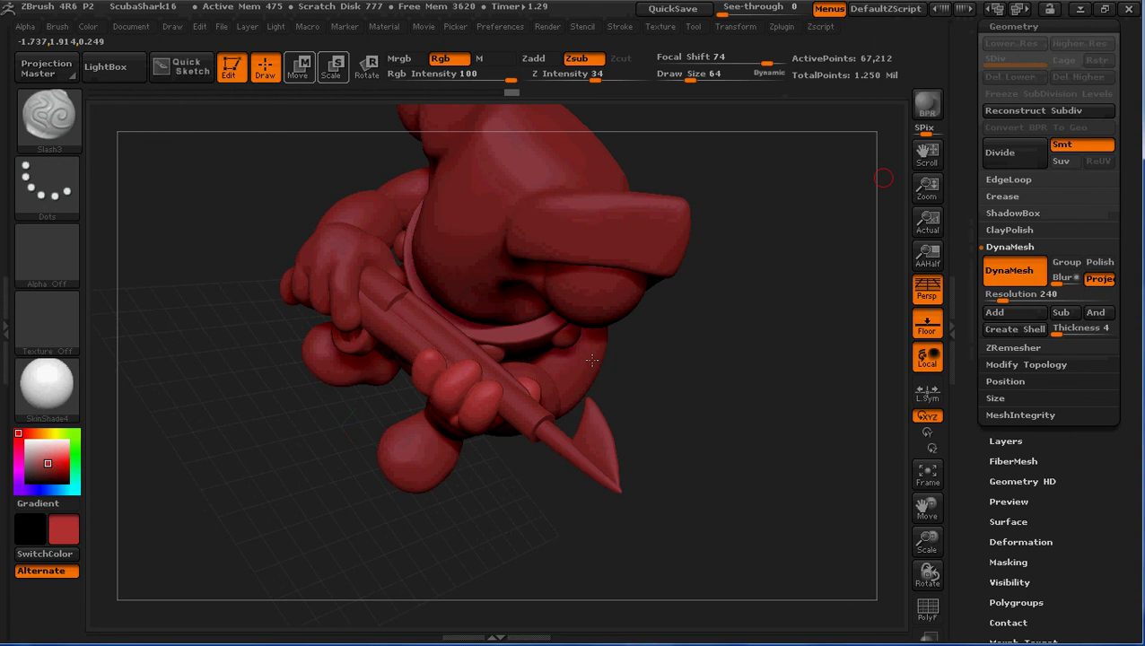
Step: Show the hidden cuff rings on the shark's forearms
drag(685, 358, 846, 288)
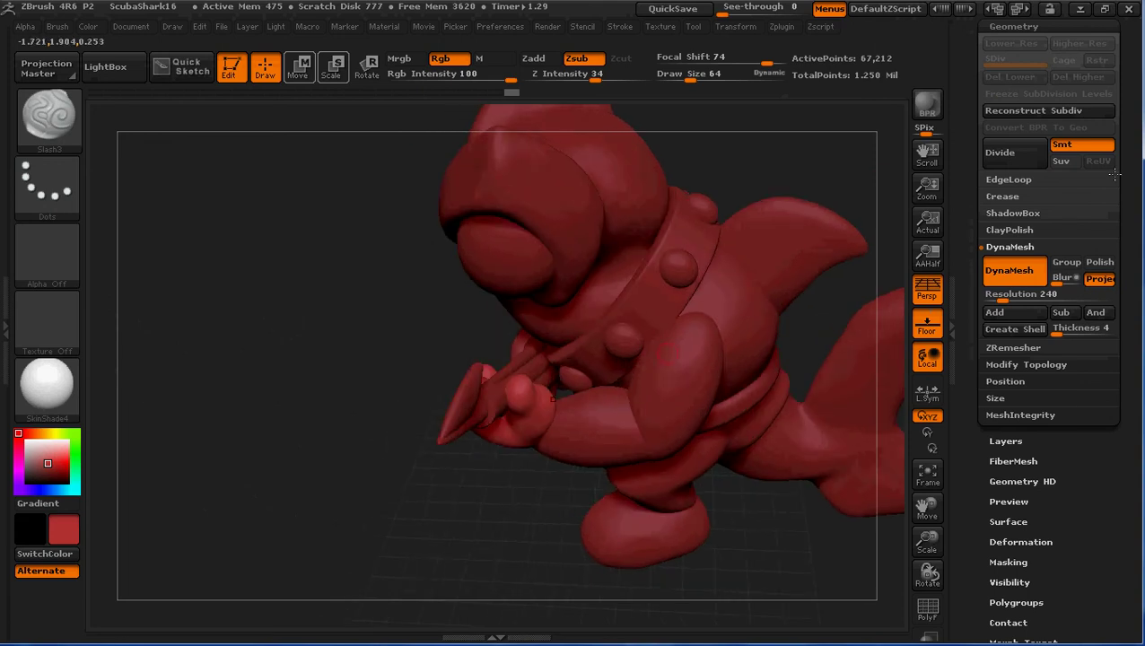
drag(1133, 114, 1133, 391)
click(1013, 283)
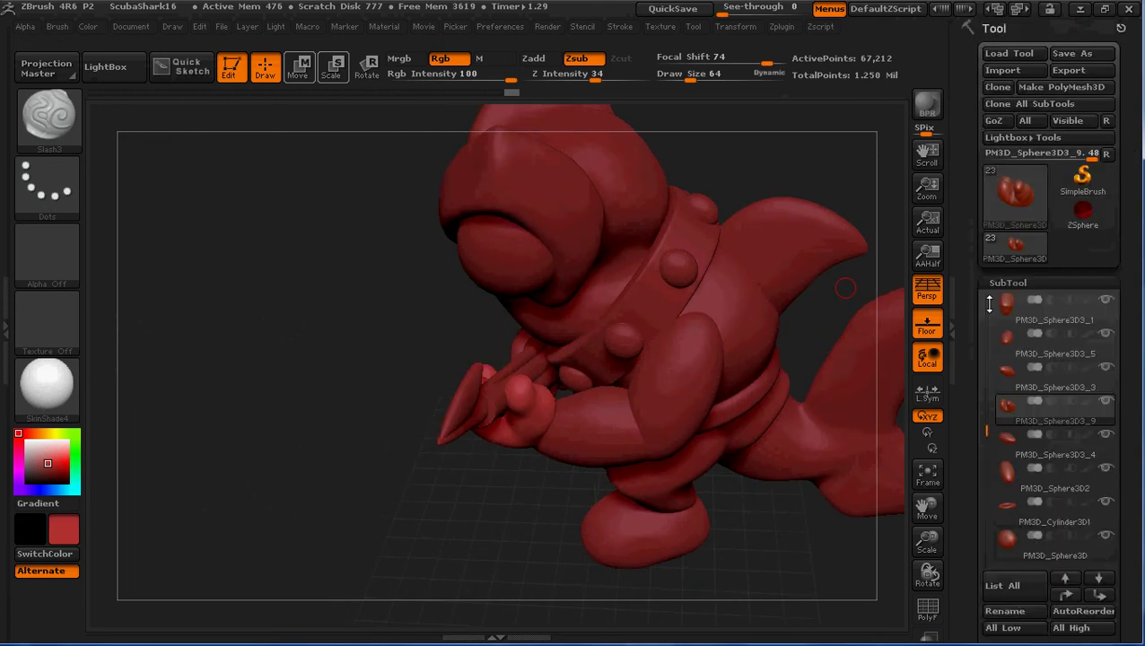
drag(998, 566, 1000, 332)
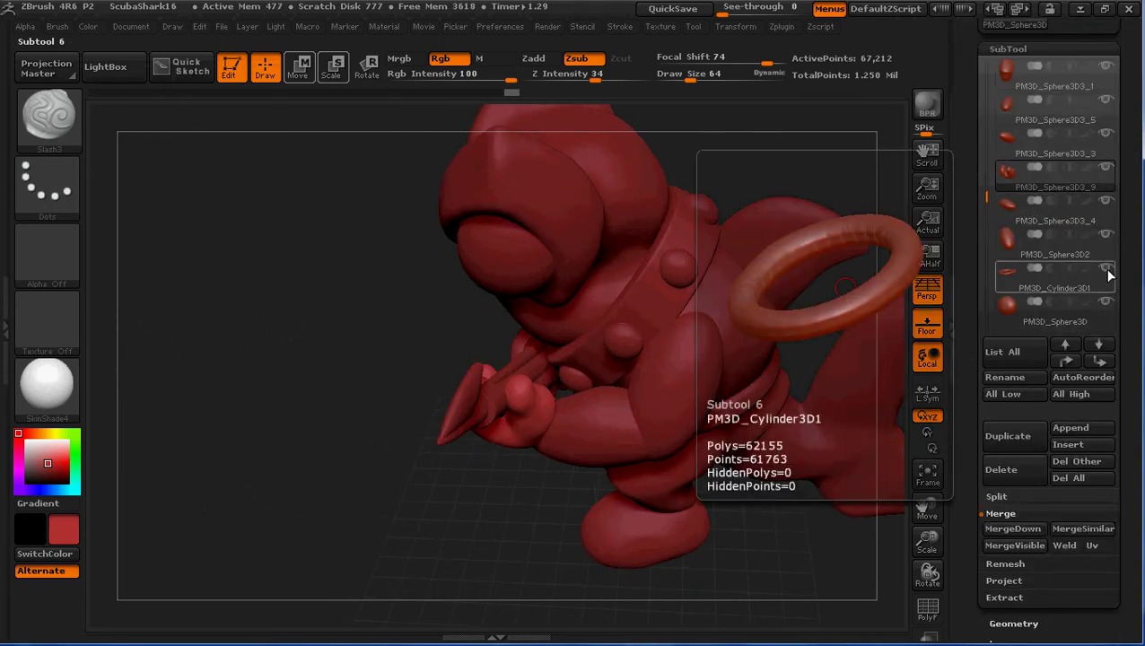
drag(987, 234, 981, 133)
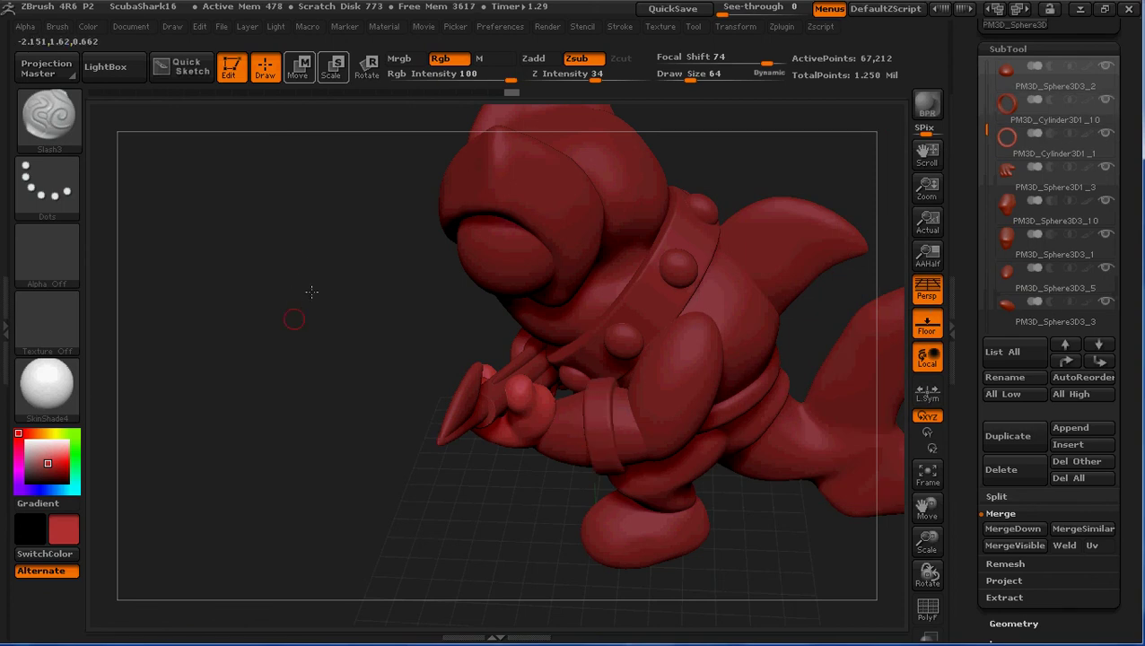
Step: Select the cuff on the trigger-hand forearm, shift it slightly with the Move transpose line, and return to Draw mode
drag(309, 289, 519, 524)
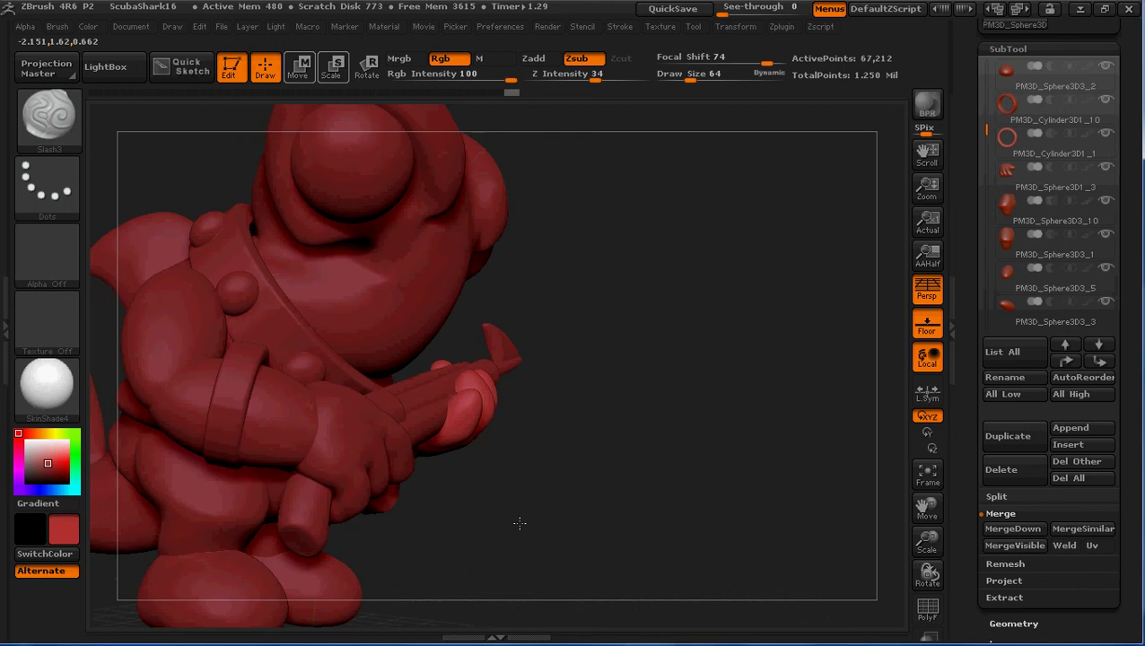
alt+click(233, 369)
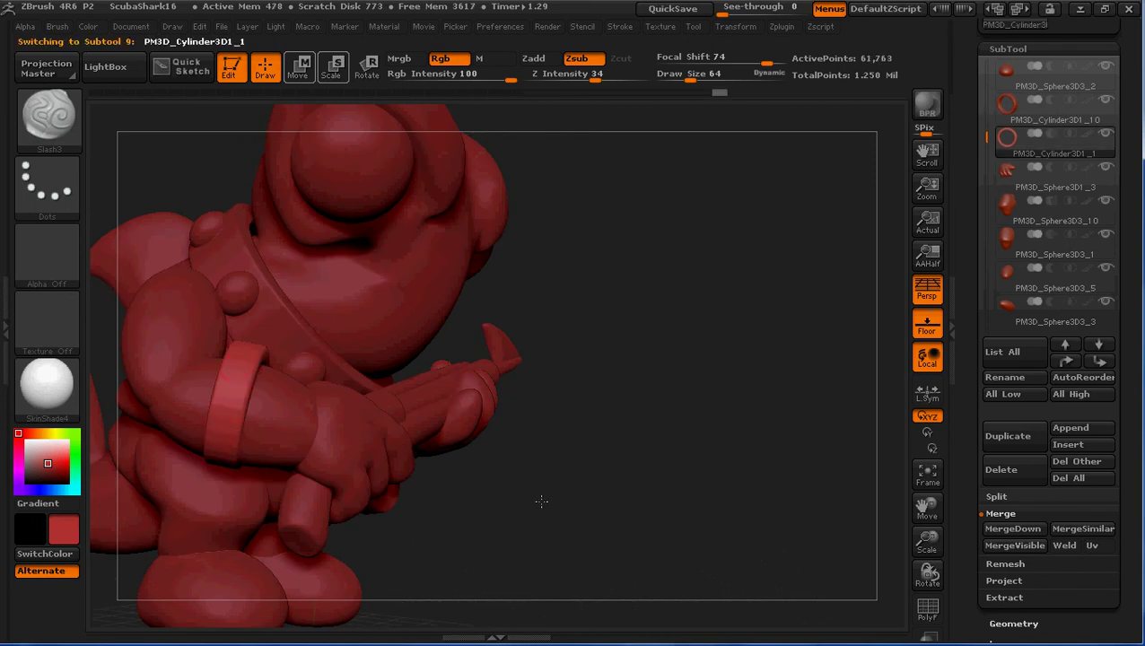
drag(539, 497, 512, 504)
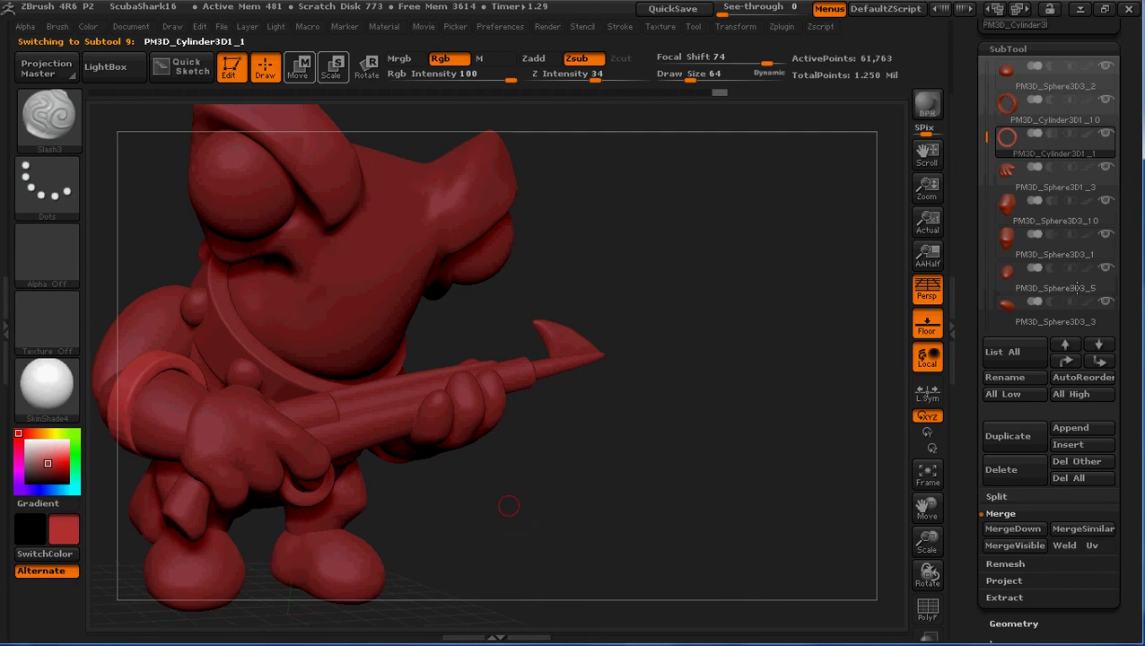
click(300, 68)
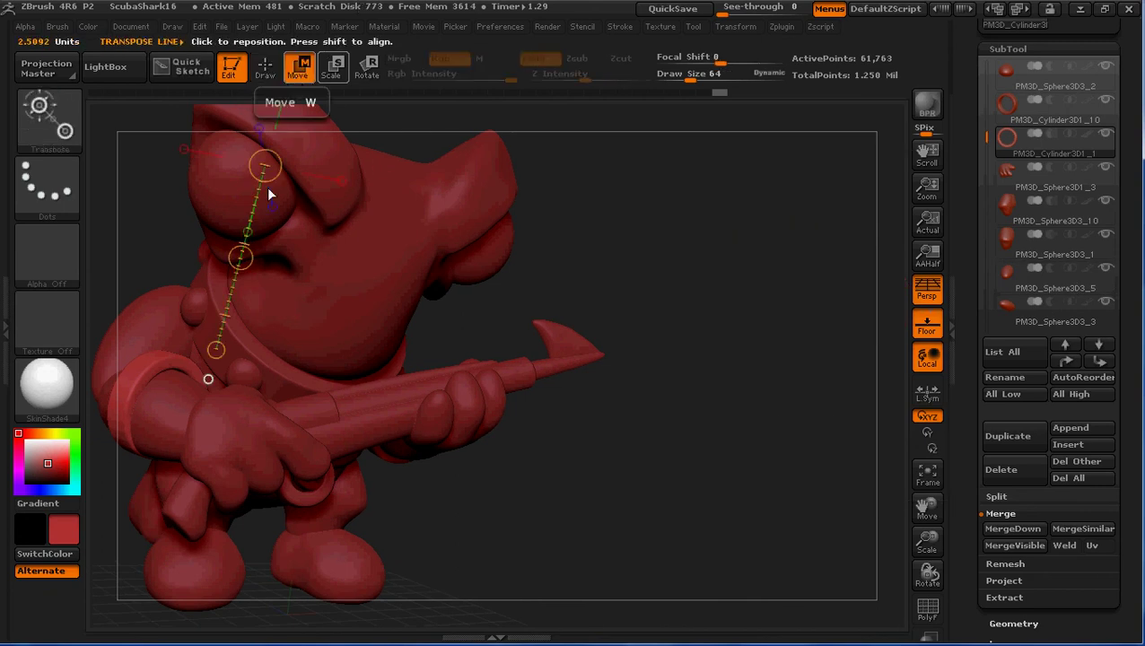
drag(241, 258, 235, 265)
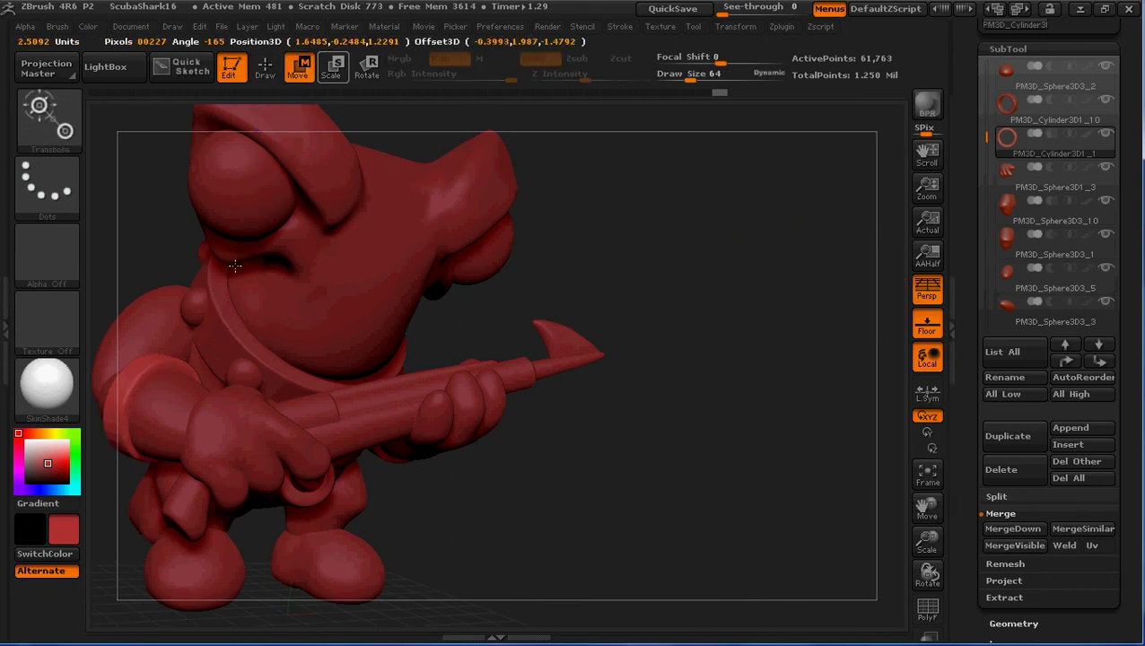
alt+drag(503, 498, 718, 523)
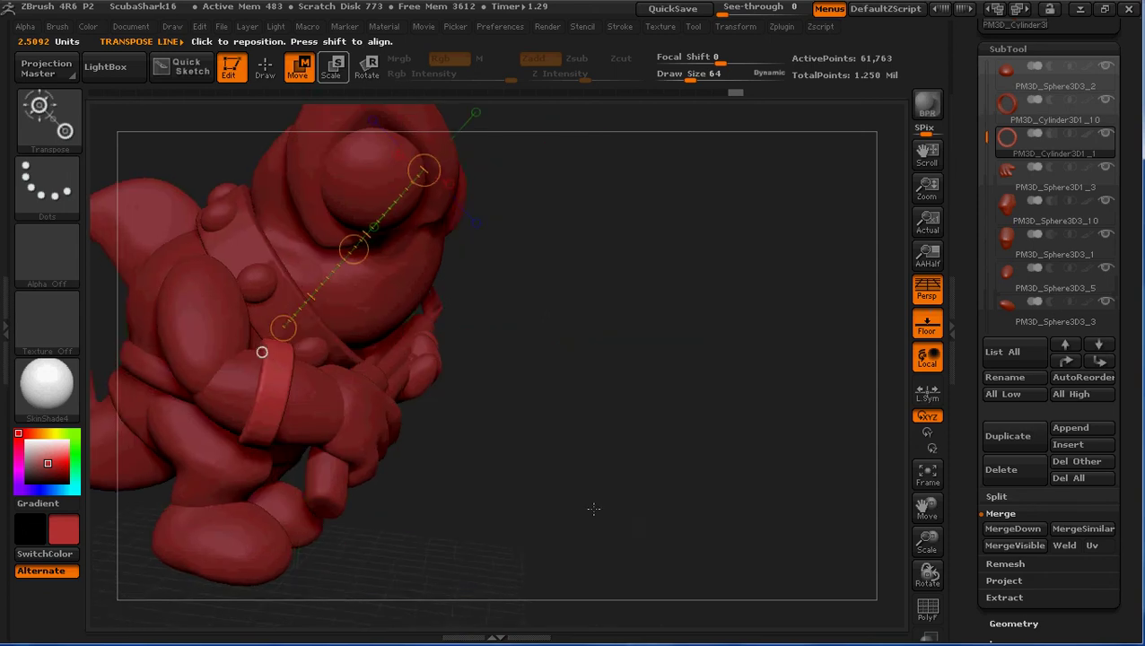
drag(594, 509, 565, 514)
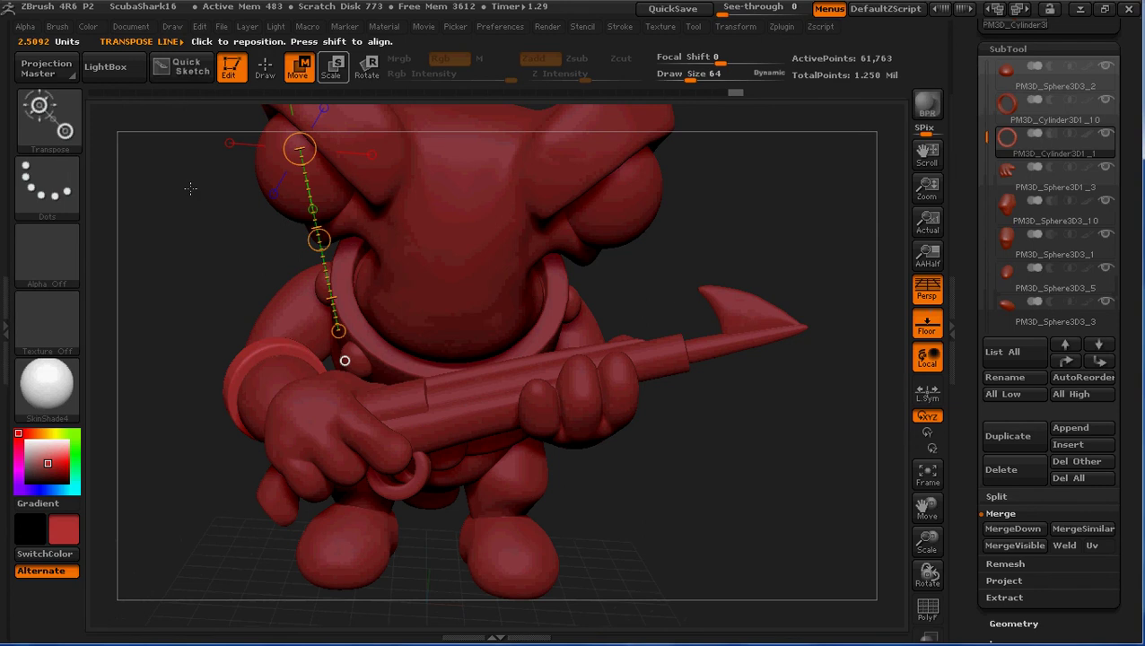
key(q)
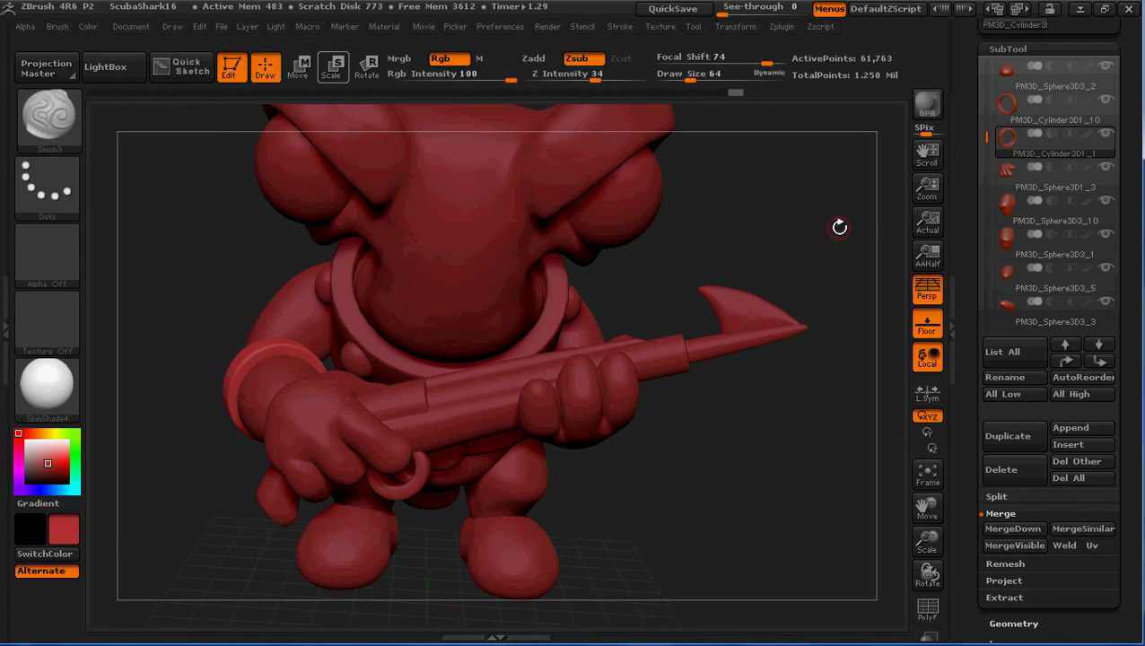